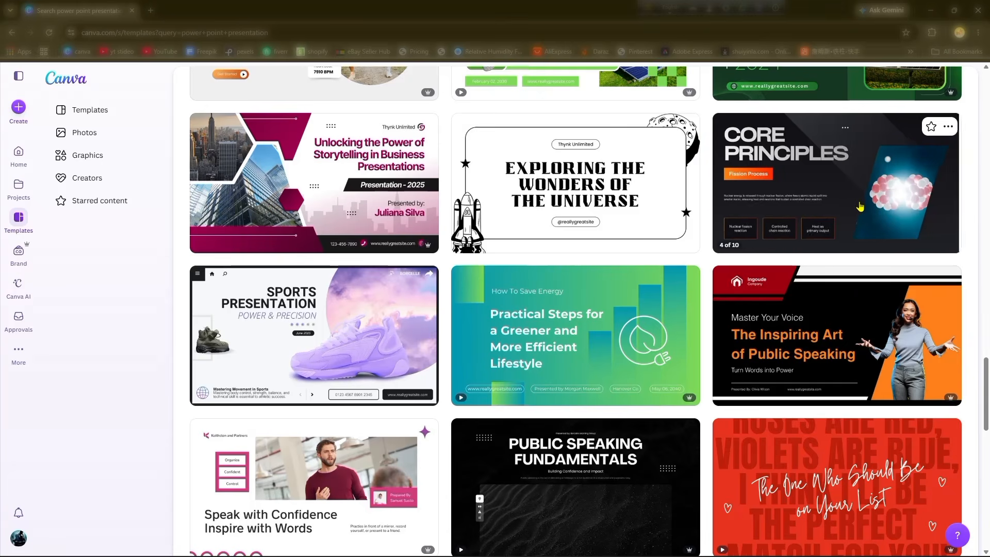
Browse the presentation templates and open the preview of the Red White Bold Sri Lanka Presentation
scroll(863, 206, down, 3)
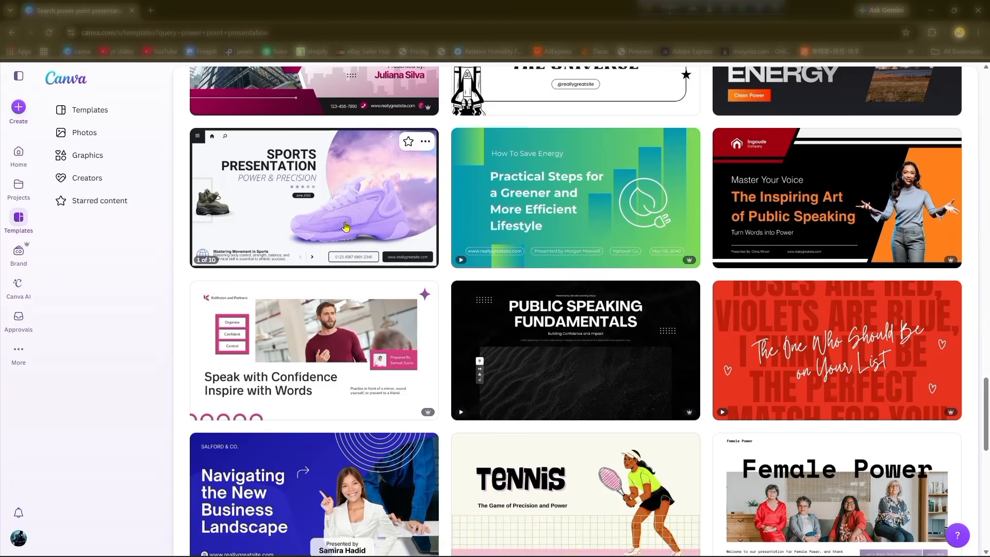
scroll(345, 227, down, 8)
scroll(356, 233, down, 7)
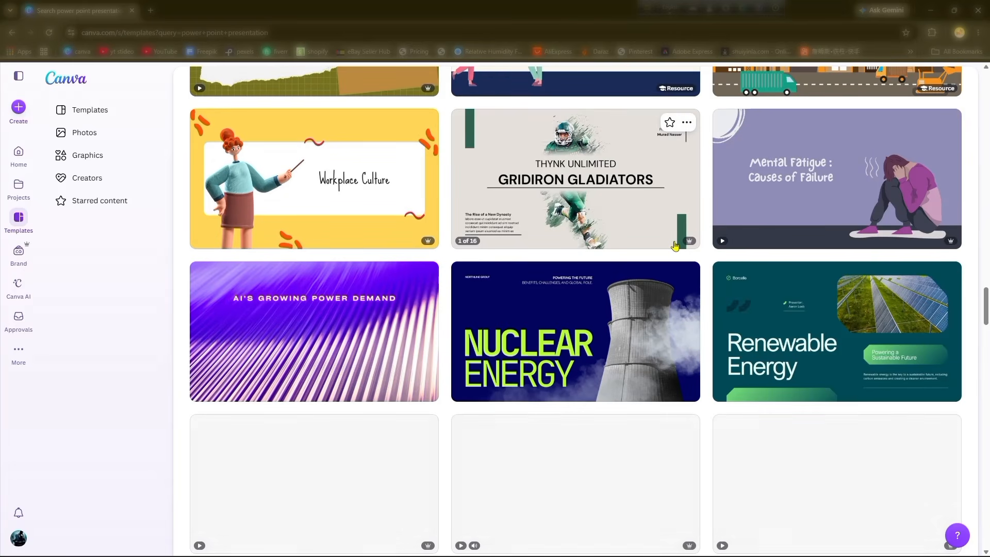
scroll(675, 245, down, 13)
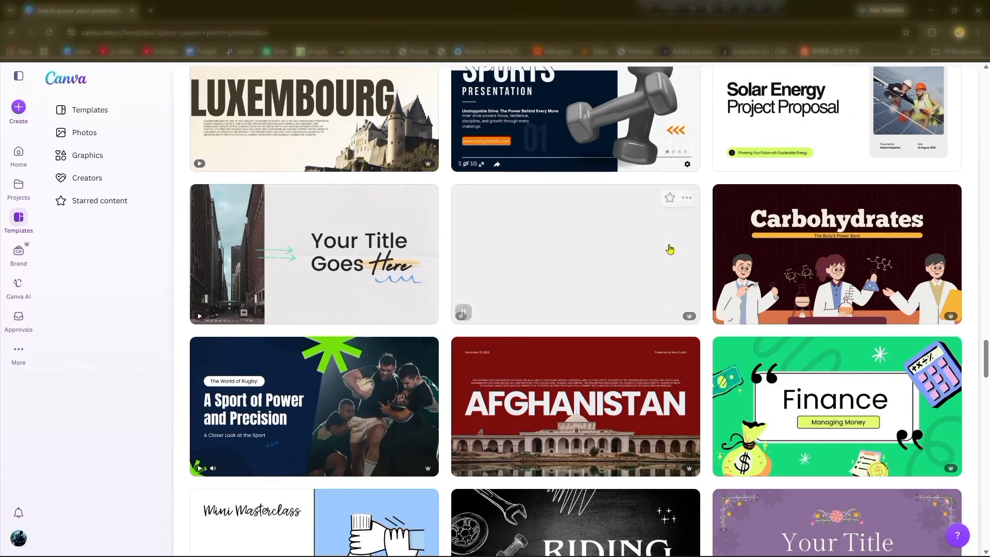
scroll(669, 249, down, 5)
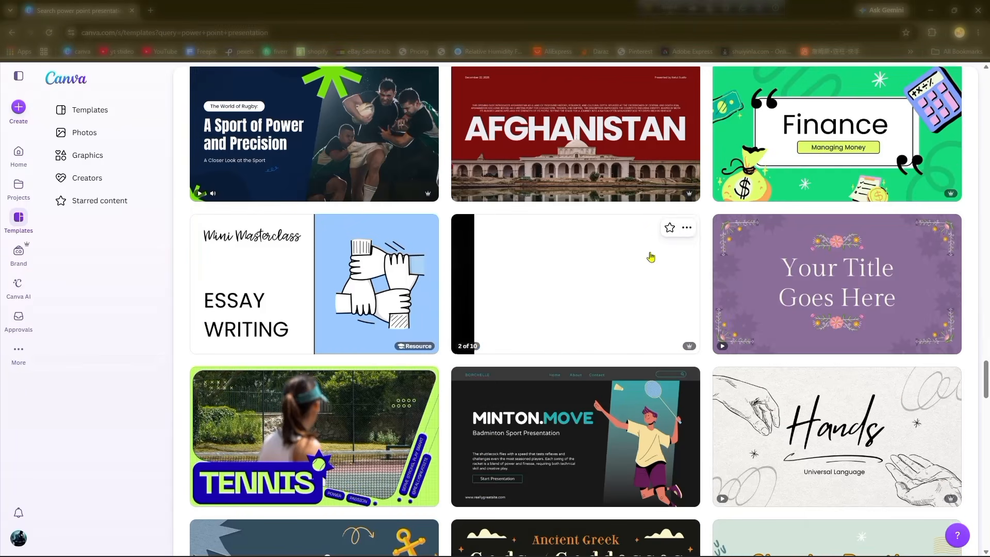
scroll(669, 249, down, 5)
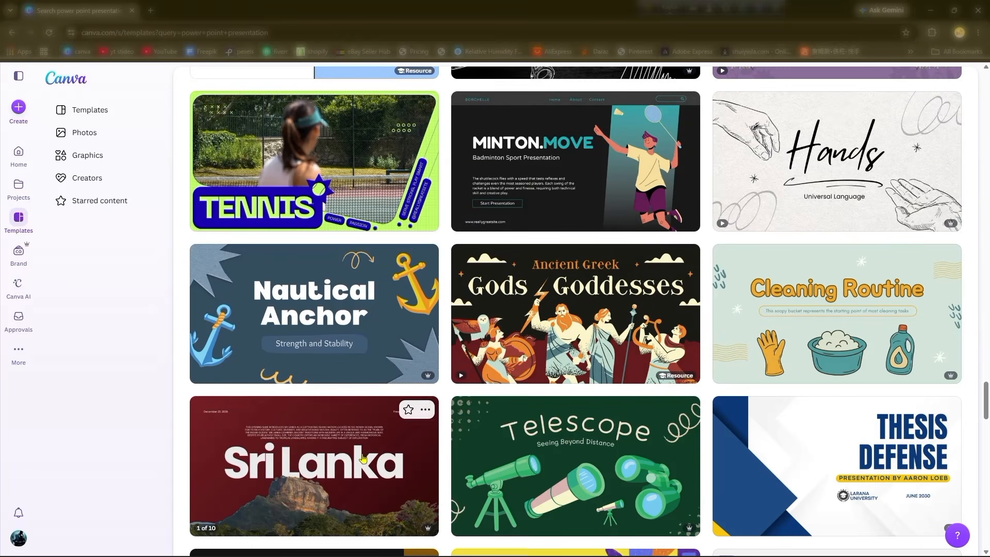
scroll(318, 349, down, 3)
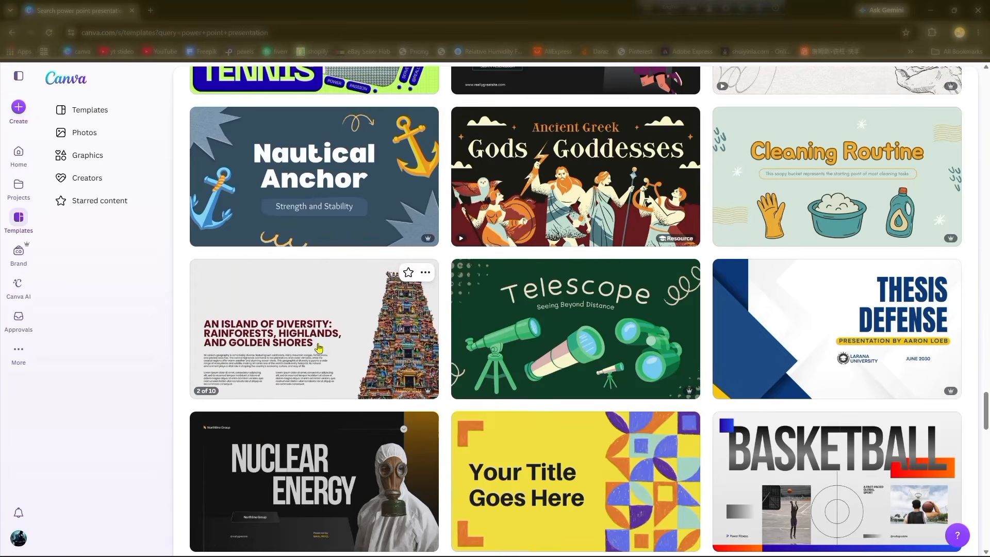
click(318, 349)
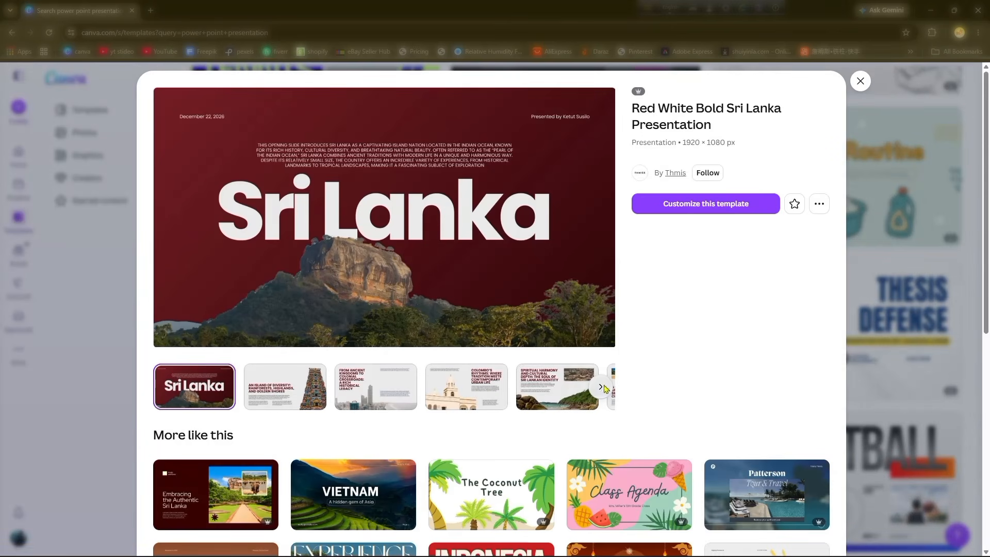
Look through the Sri Lanka template's further page previews and open the template for customizing
click(600, 386)
click(574, 384)
double_click(727, 207)
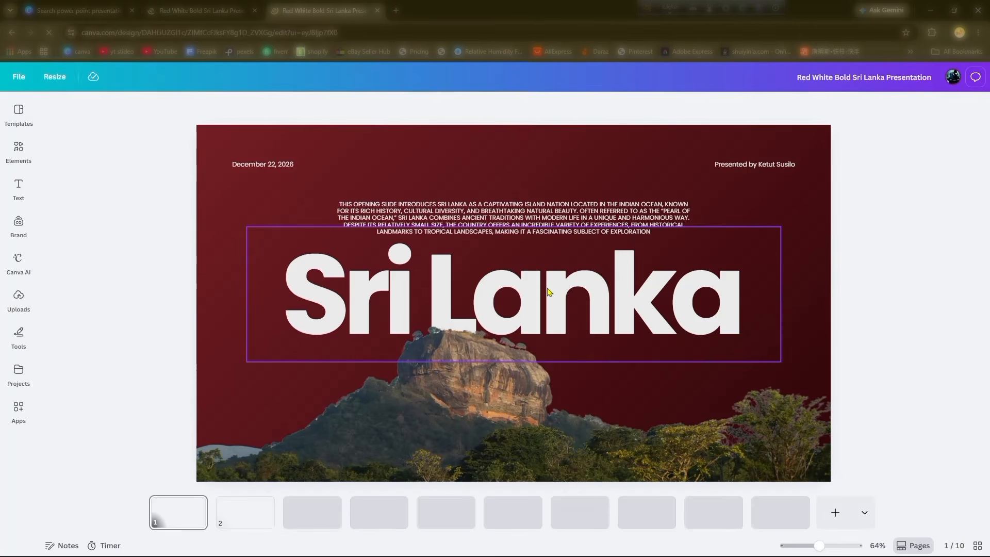
Replace the "Sri Lanka" title on the first slide with "BANGLASEDH"
scroll(497, 296, down, 4)
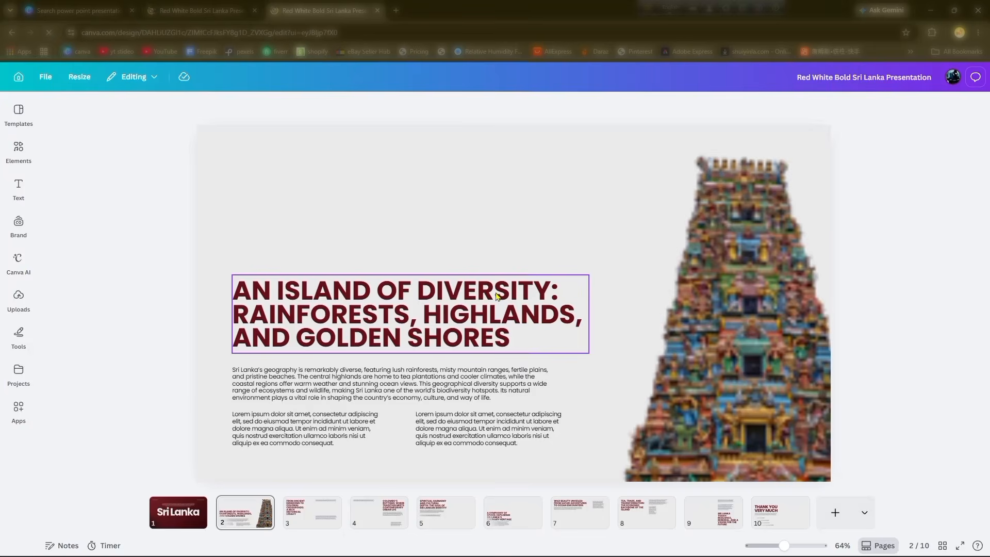
scroll(495, 293, down, 3)
scroll(496, 292, up, 3)
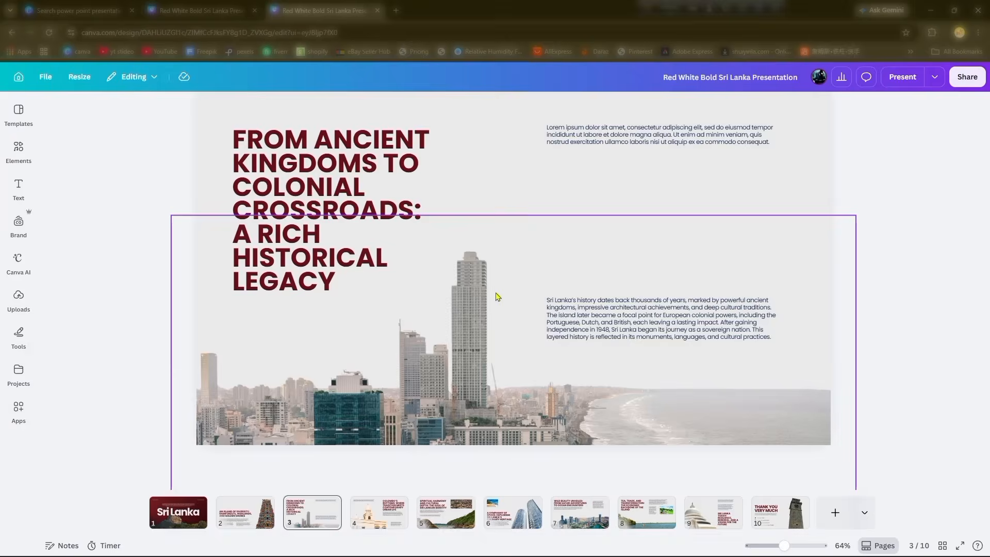
scroll(513, 286, up, 4)
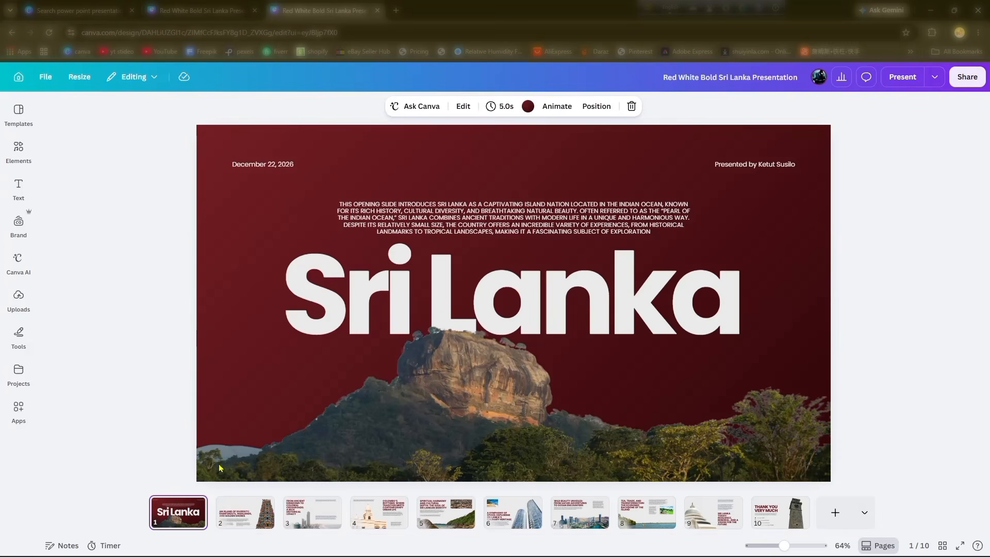
double_click(523, 273)
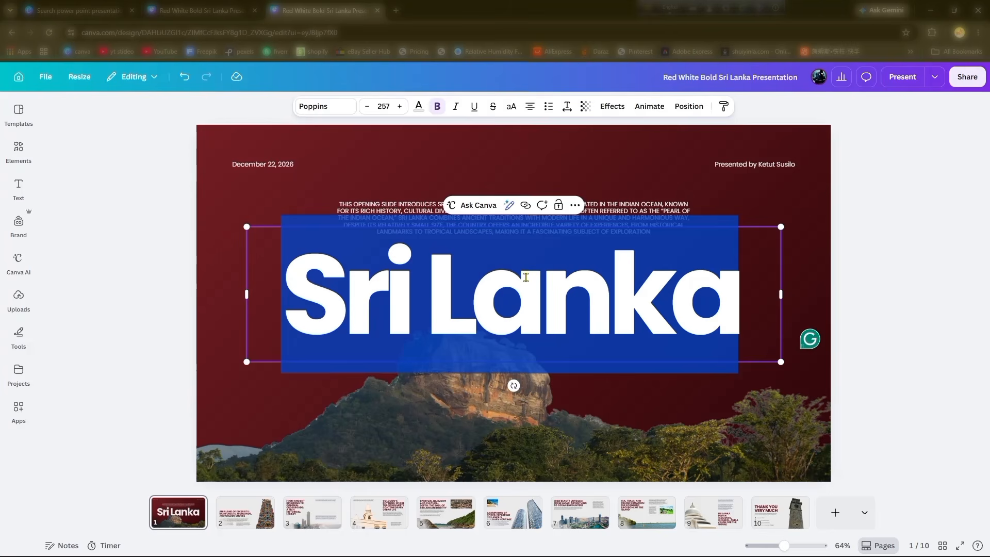
key(BackSpace)
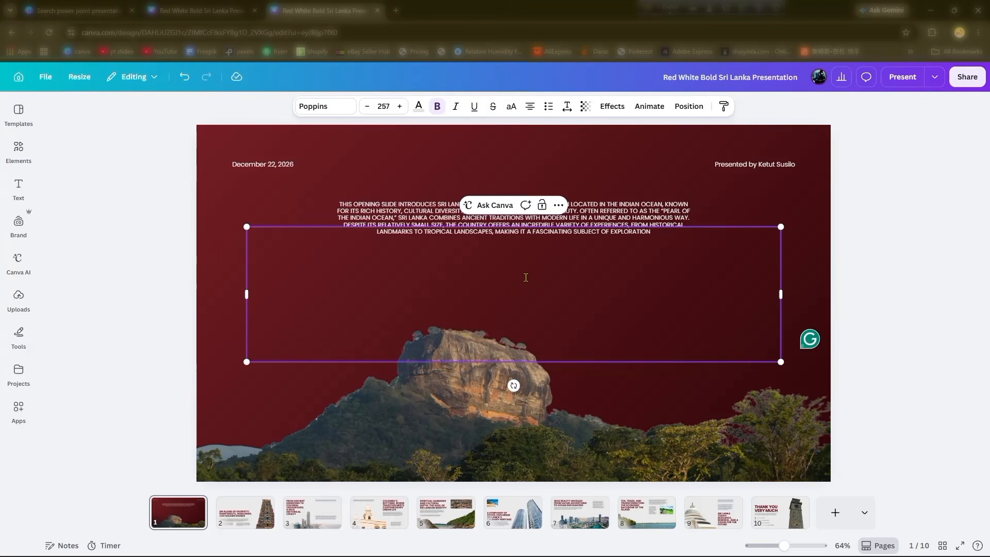
text(b)
key(BackSpace)
text(BANG)
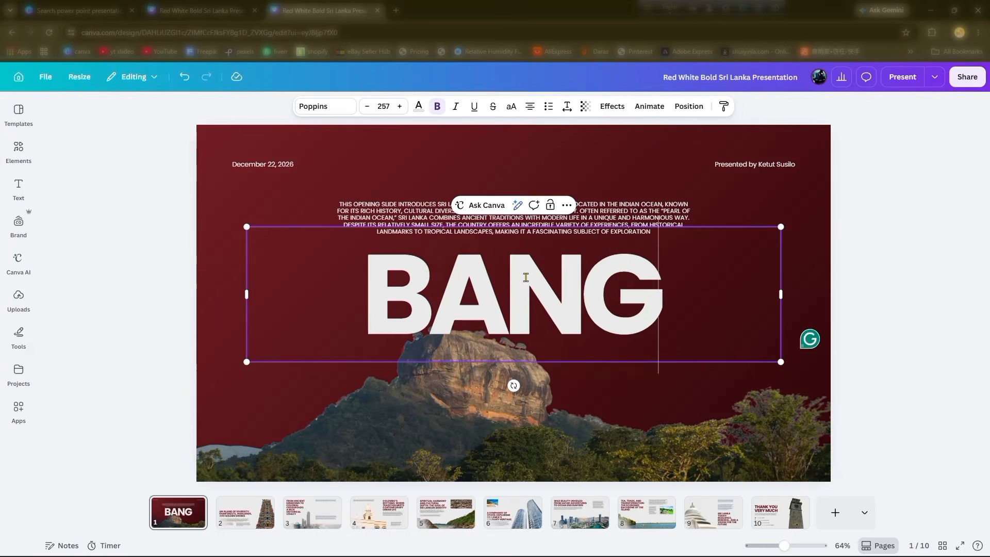
text(LASED)
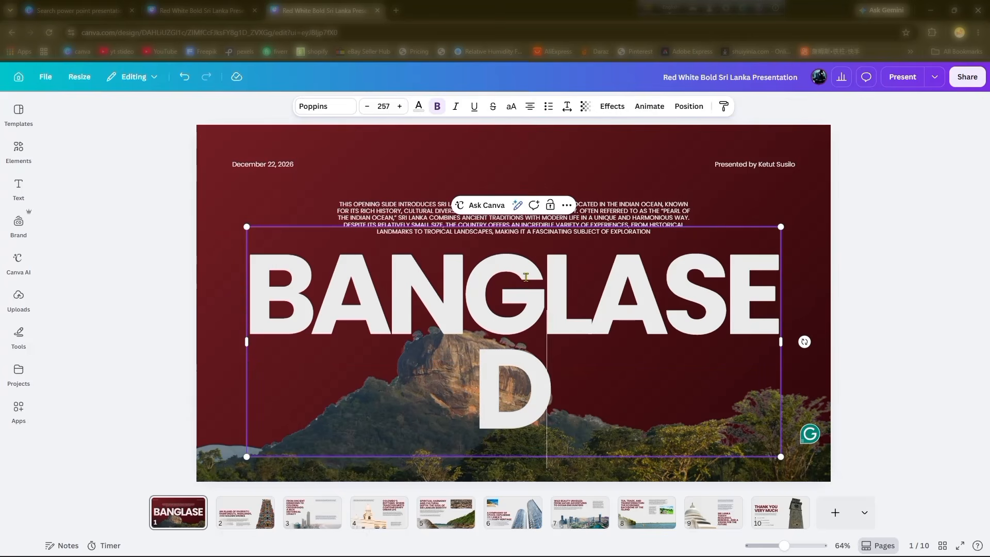
text(H)
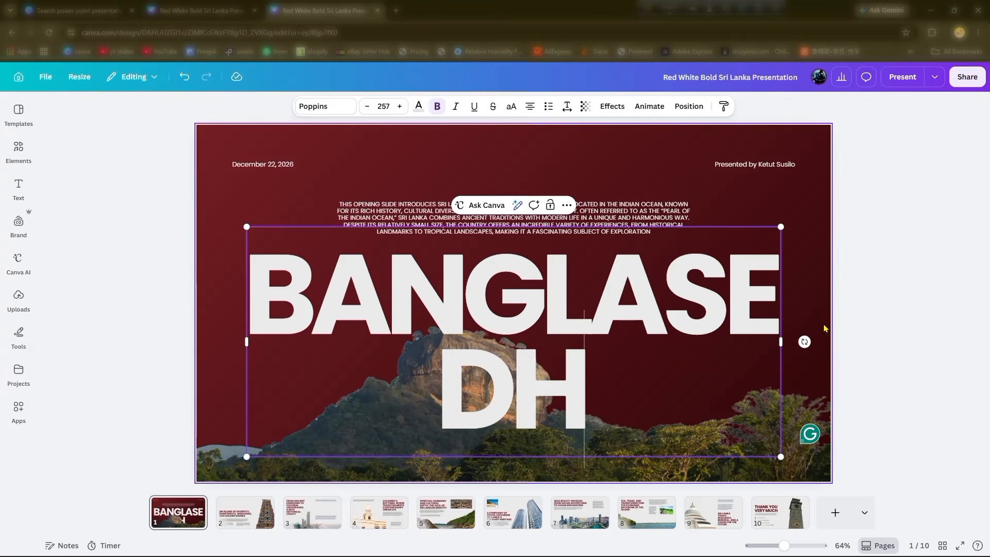
Fit the BANGLASEDH title on a single line at font size 199, centred across the slide
drag(776, 345, 953, 315)
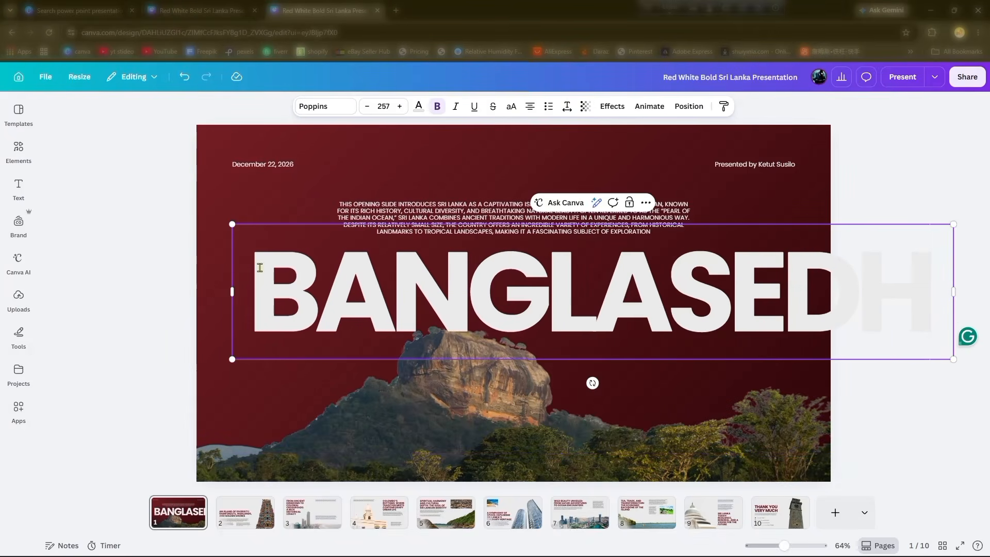
drag(233, 223, 395, 255)
drag(856, 305, 613, 311)
click(926, 376)
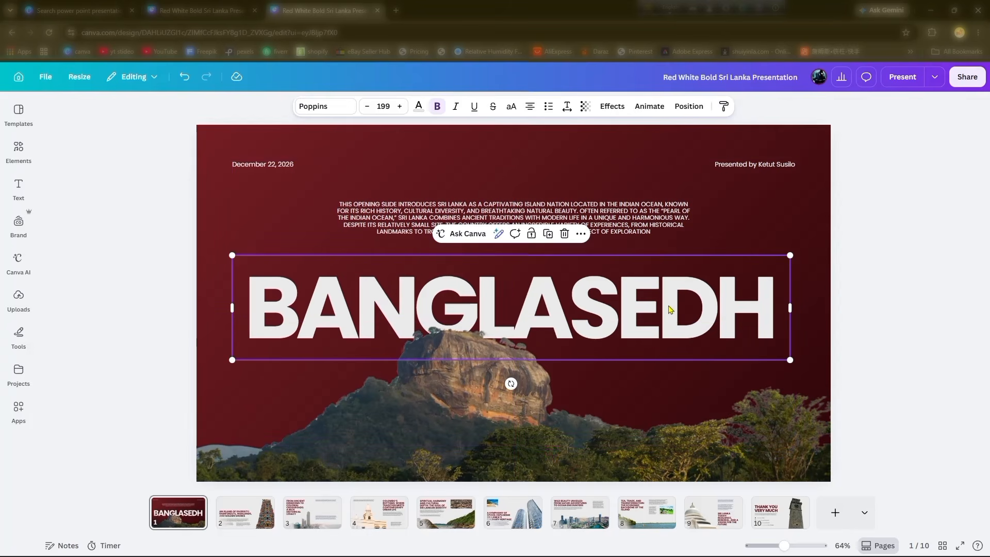
Change the date on the first slide to December 28, 2026
click(272, 170)
click(273, 165)
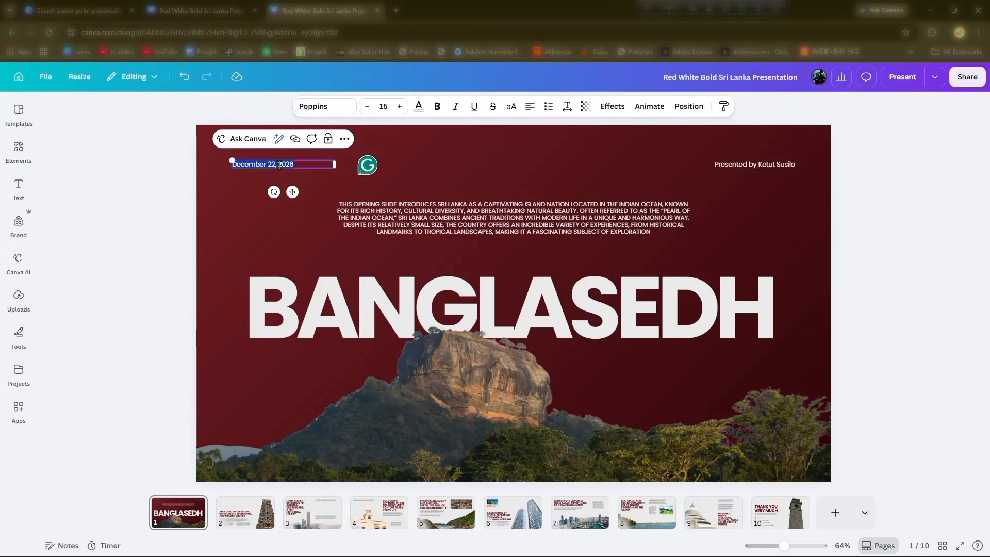
click(277, 164)
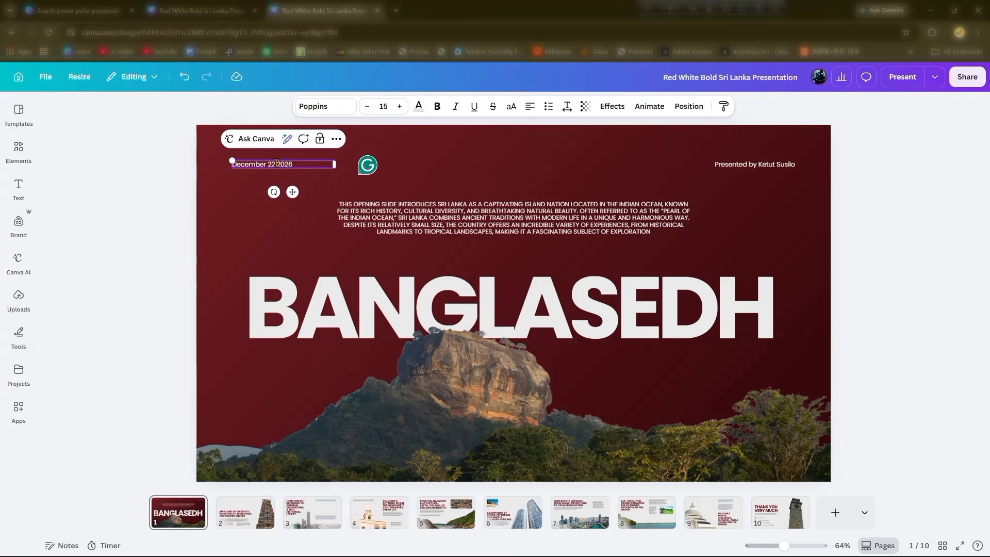
text(3)
key(Return)
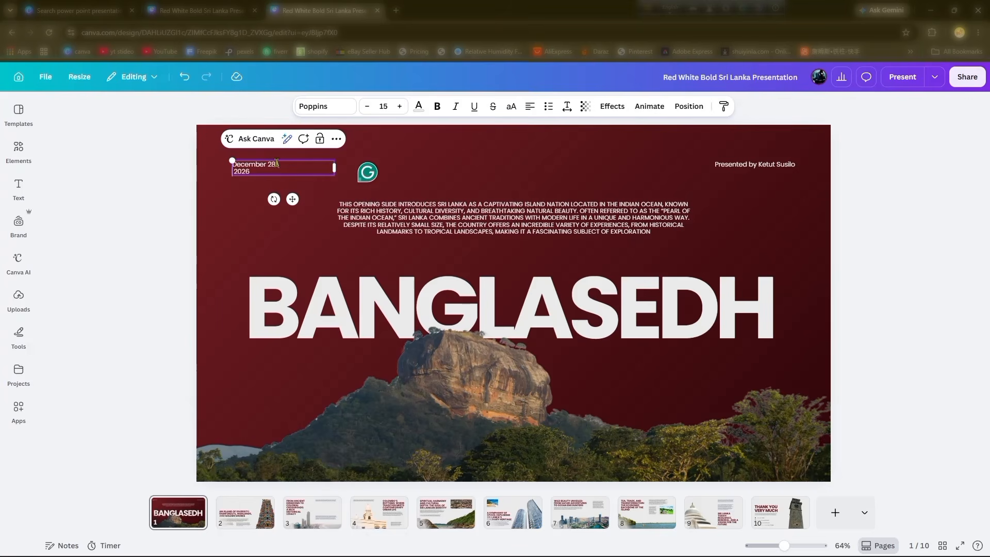
key(BackSpace)
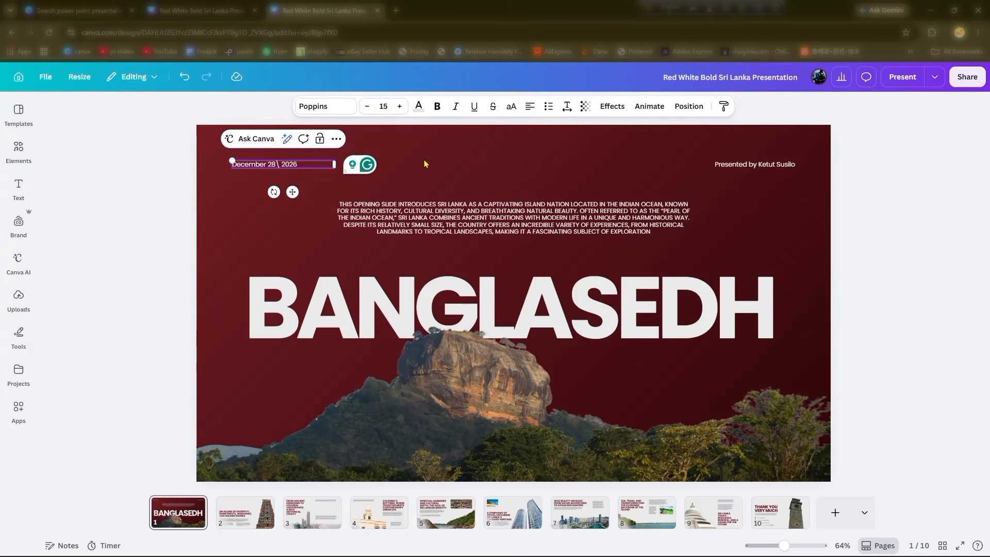
click(442, 165)
double_click(280, 164)
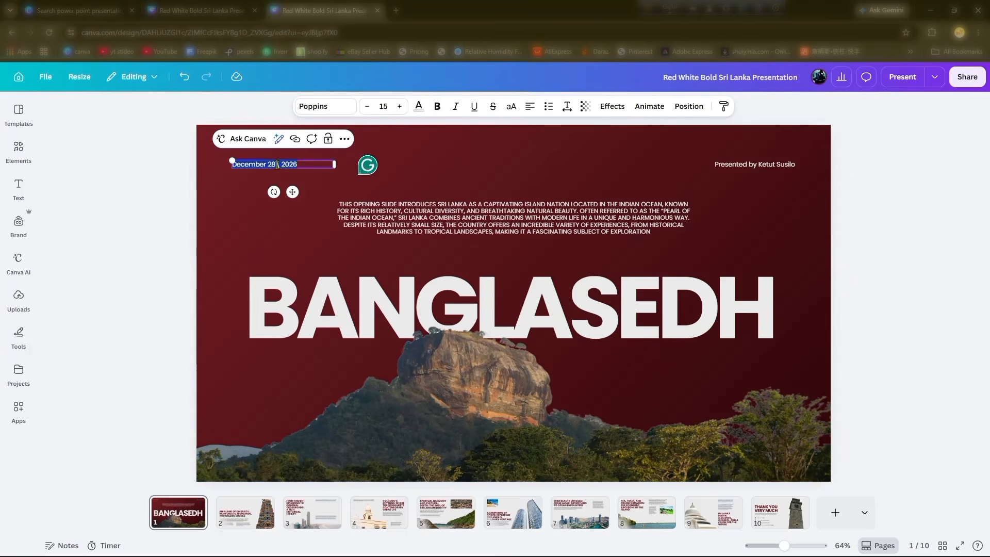
click(278, 164)
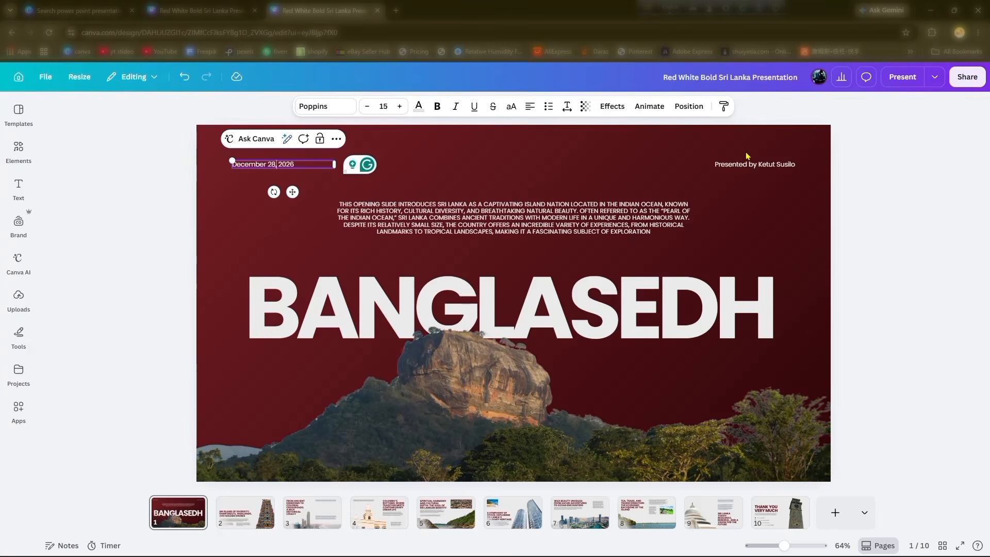
Try replacing the introductory paragraph above the title with a short custom text, and restore the original paragraph
drag(761, 169, 761, 165)
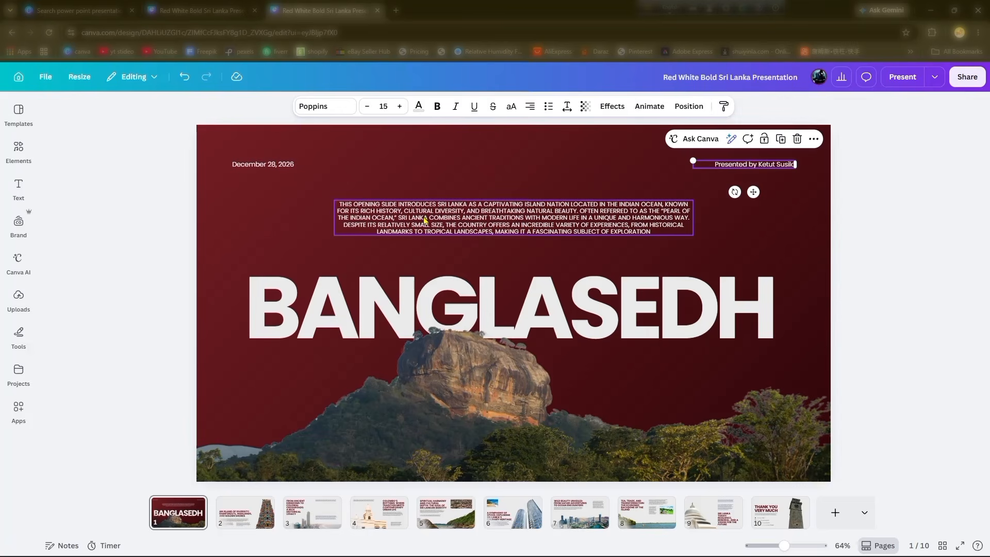
click(407, 220)
click(407, 220)
key(ctrl+c)
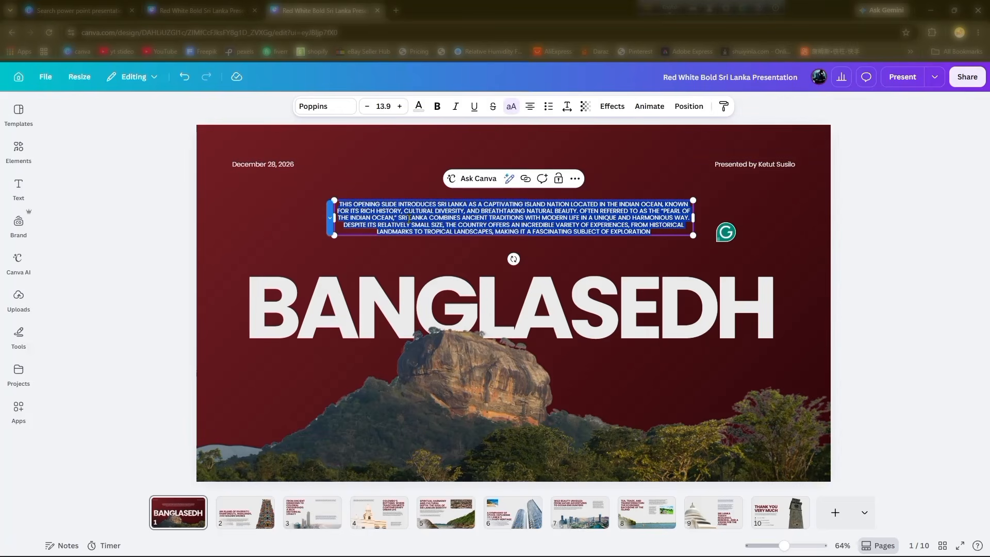
key(BackSpace)
text(KAWSAR ELE)
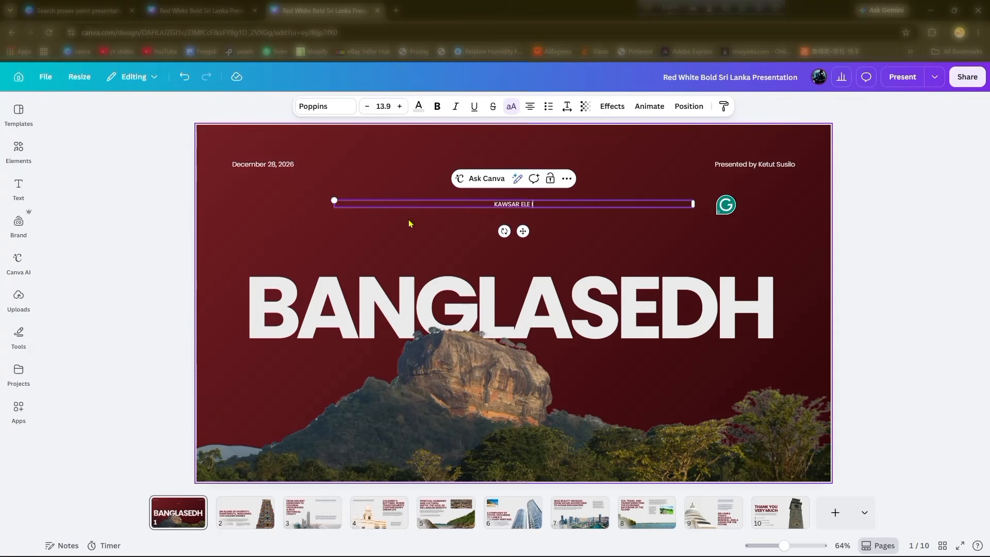
key(BackSpace)
key(BackSpace)
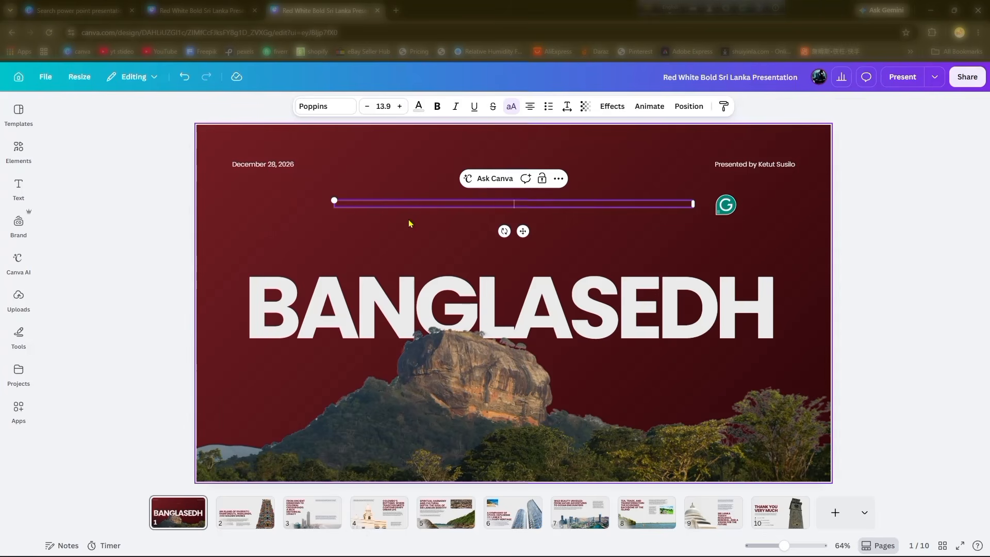
key(ctrl+a)
key(ctrl+v)
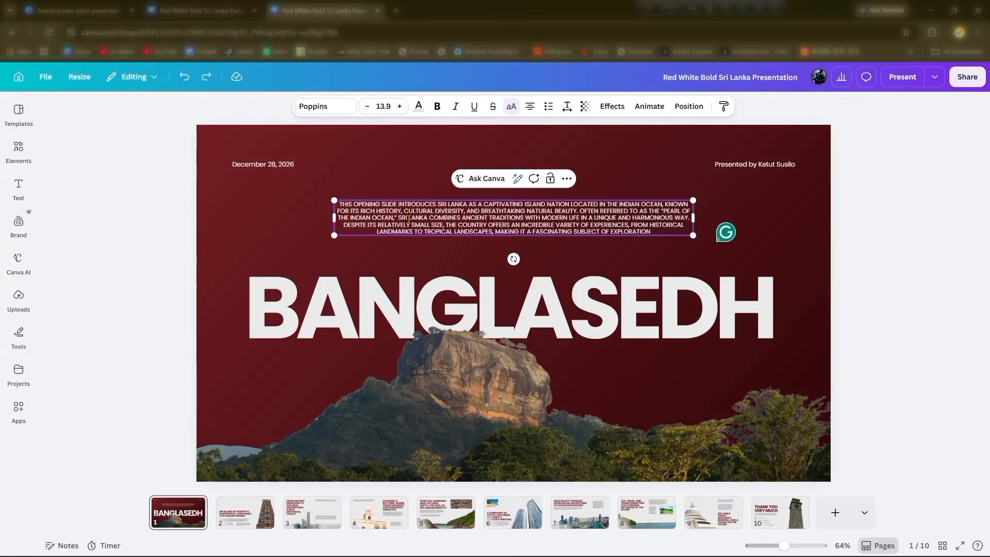
Try cropping the landscape photo with the Original and Freeform ratios and a rotation of -114.1, and cancel the crop
click(702, 462)
double_click(565, 462)
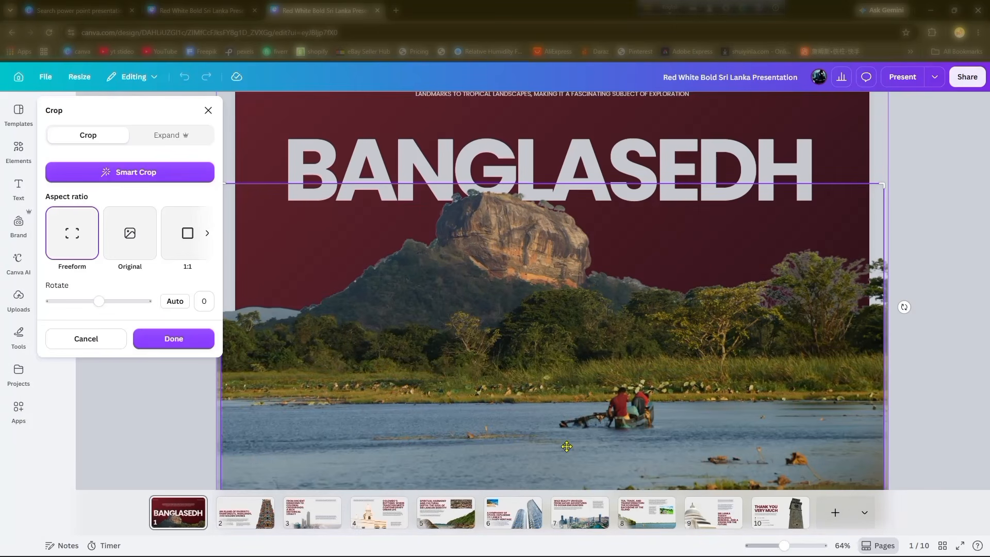
scroll(583, 393, up, 3)
scroll(587, 392, down, 3)
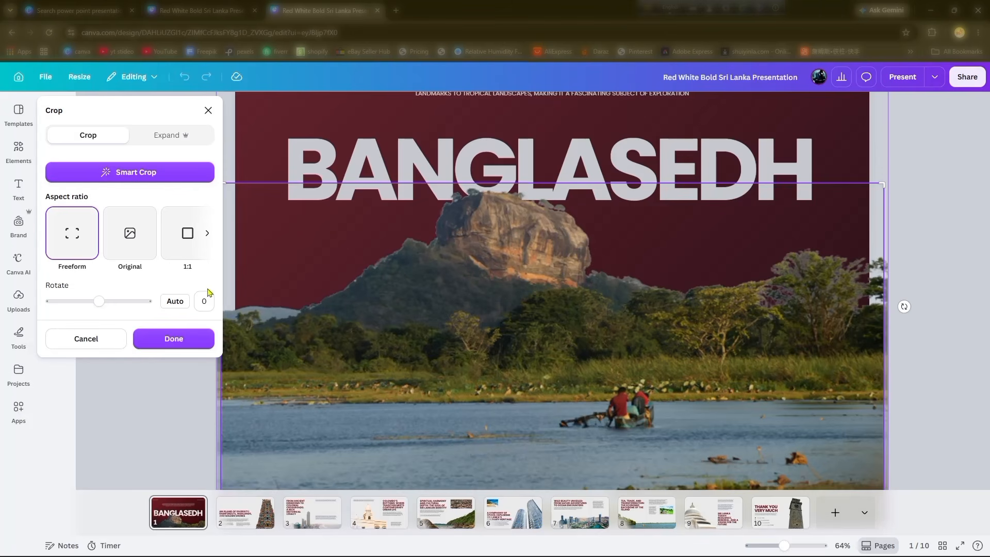
click(146, 241)
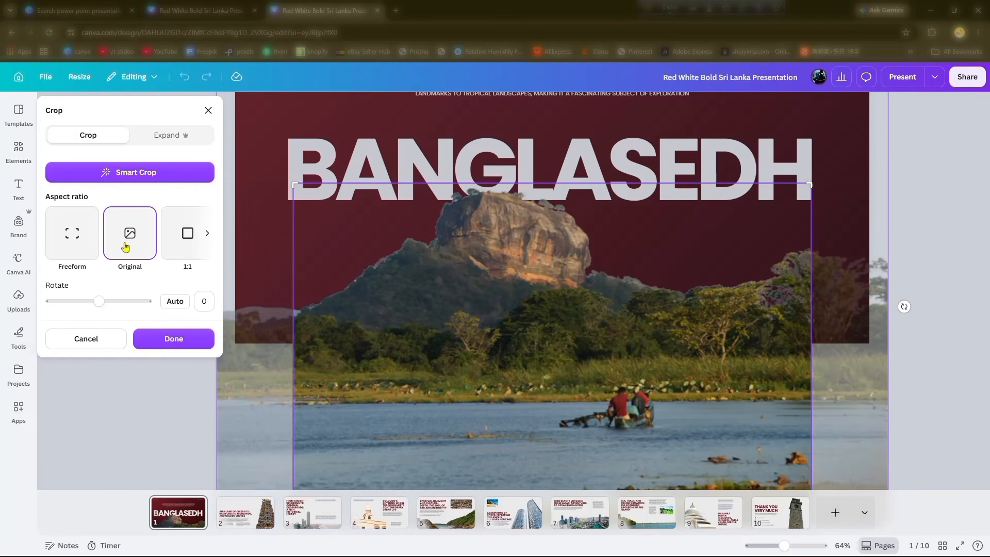
click(89, 247)
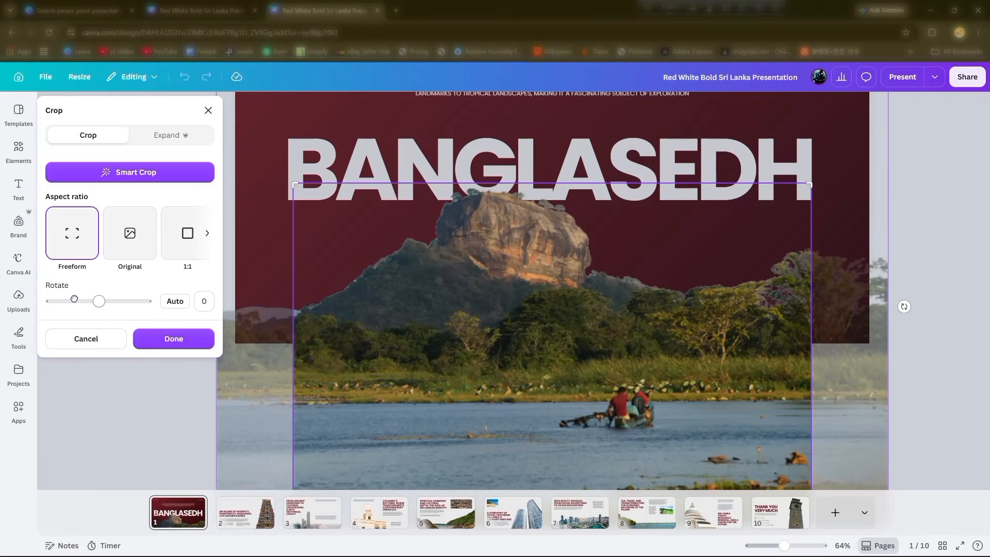
click(70, 302)
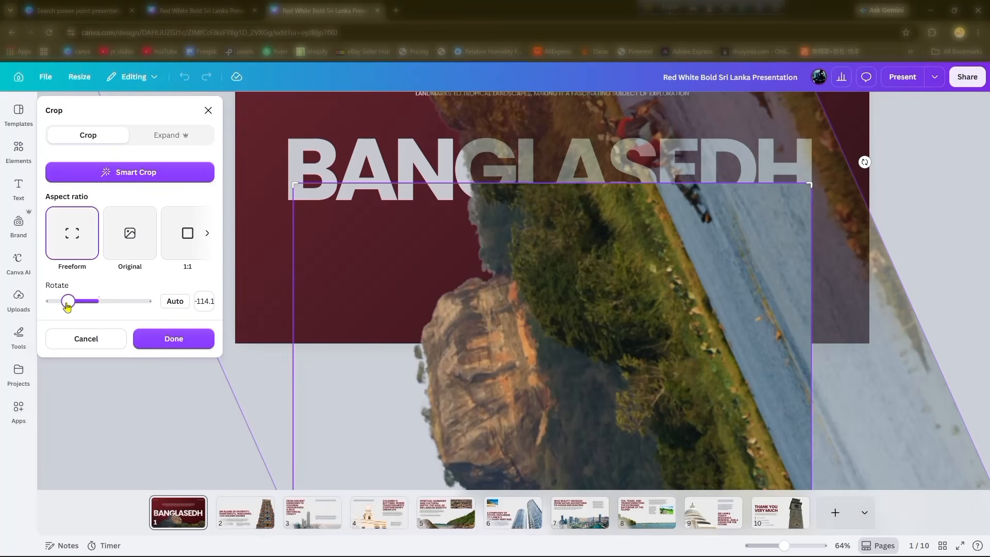
click(103, 338)
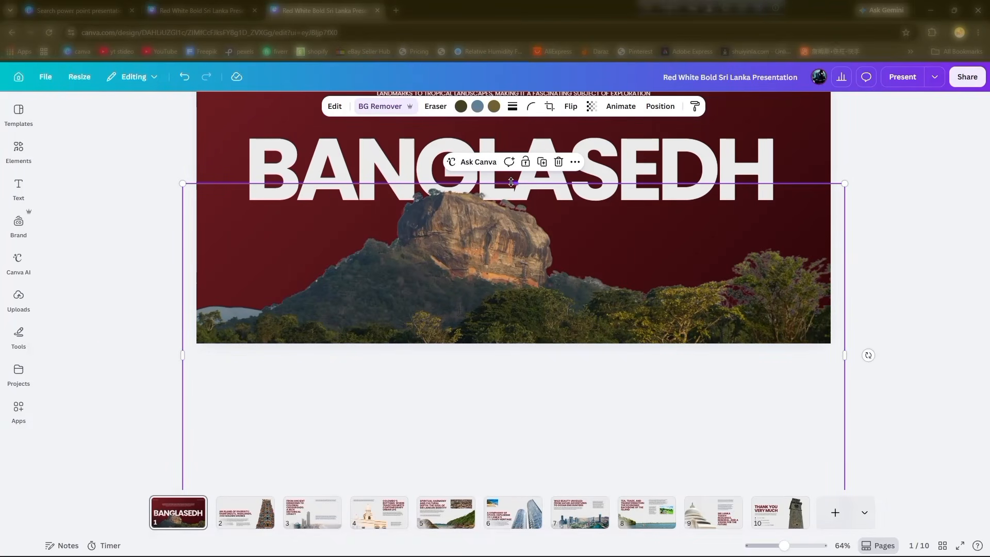
Try cropping the top of the landscape photo and lowering it so the rock sits beneath the BANGLASEDH title
drag(510, 181, 513, 205)
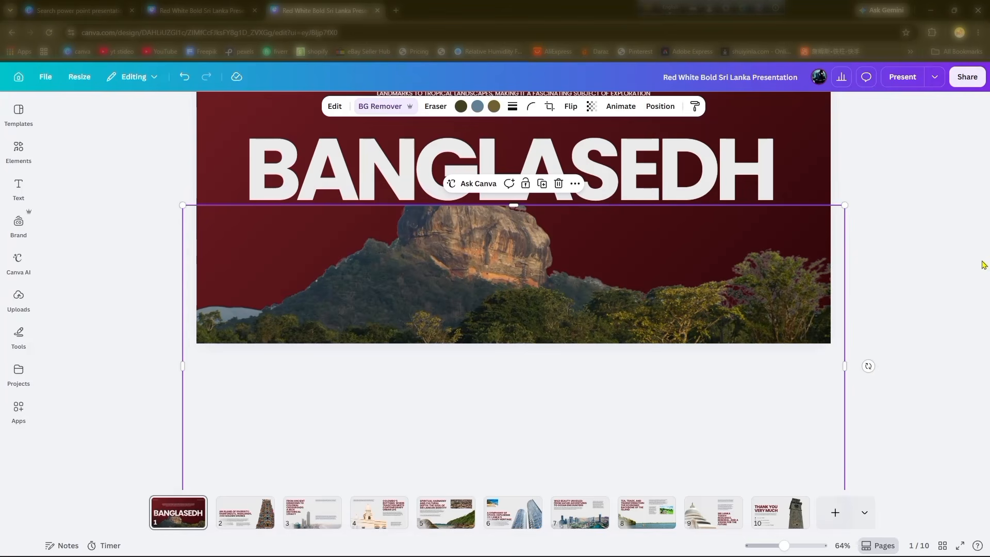
key(ctrl+z)
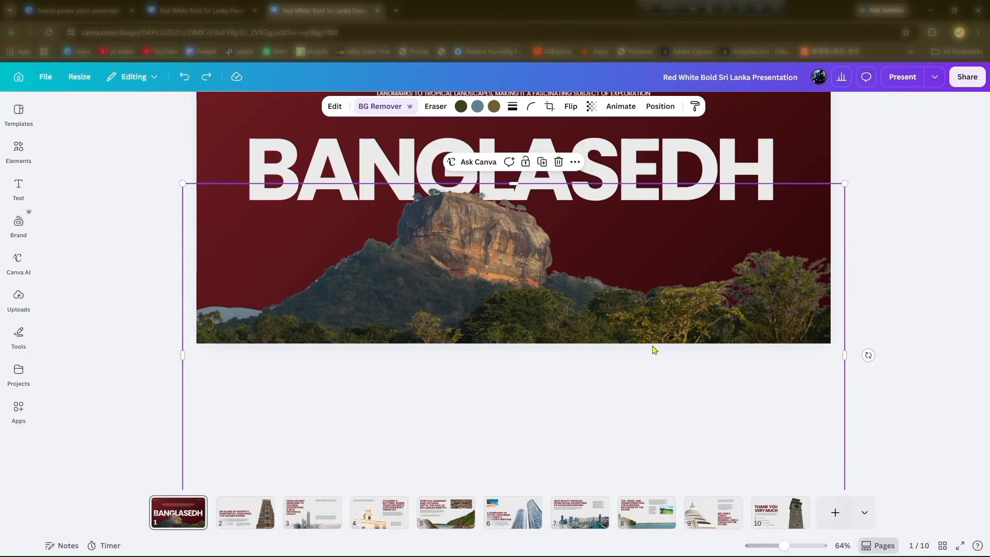
drag(510, 183, 528, 253)
drag(589, 266, 582, 217)
click(572, 192)
scroll(653, 313, down, 1)
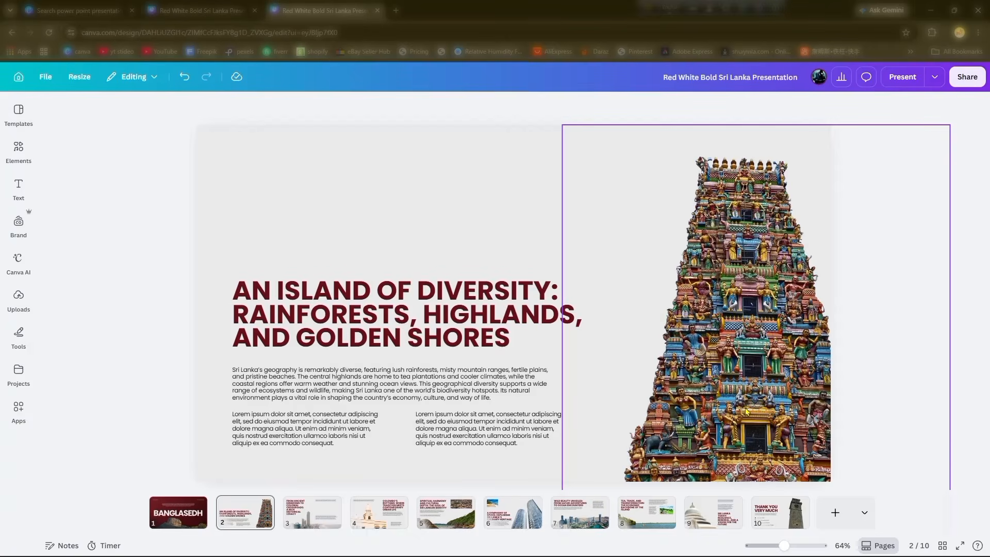
Look through the crop aspect ratios for the landscape photo on slide 1, as far as 9:16, and close the crop settings
scroll(356, 335, up, 1)
click(496, 370)
double_click(496, 370)
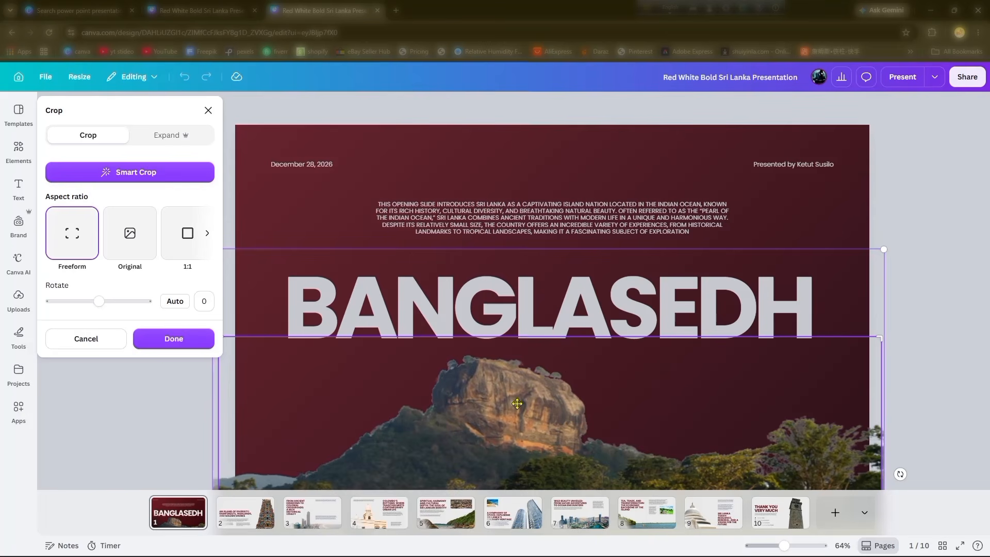
click(207, 235)
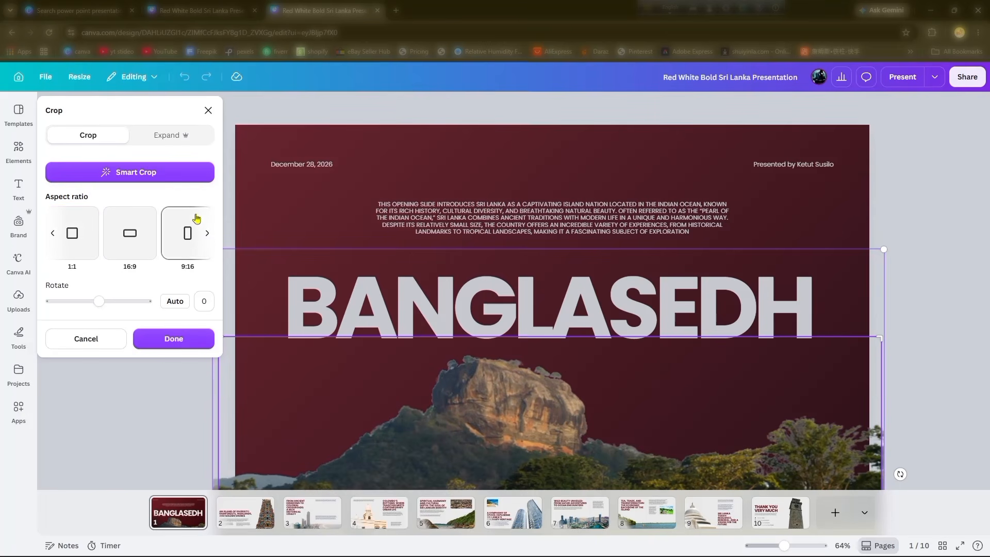
click(207, 111)
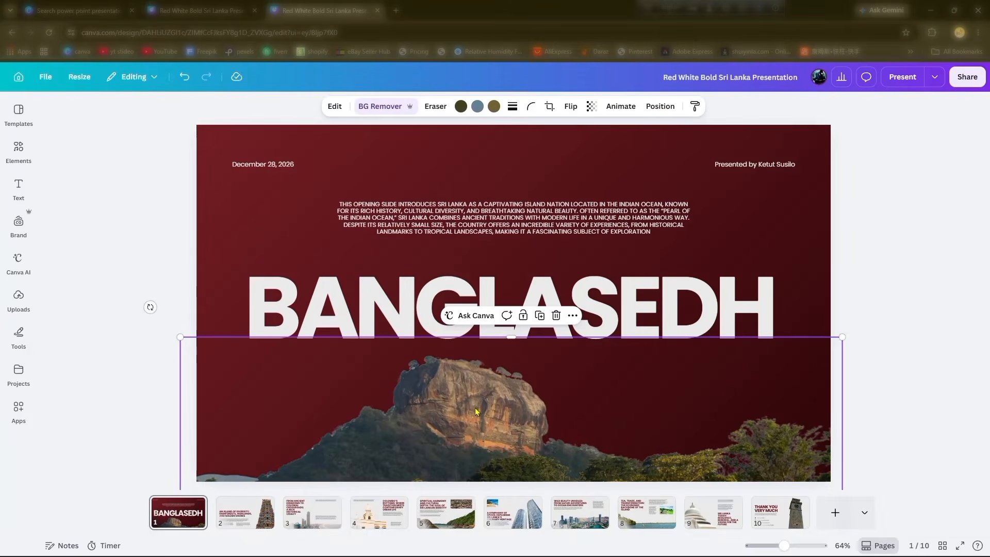
double_click(516, 346)
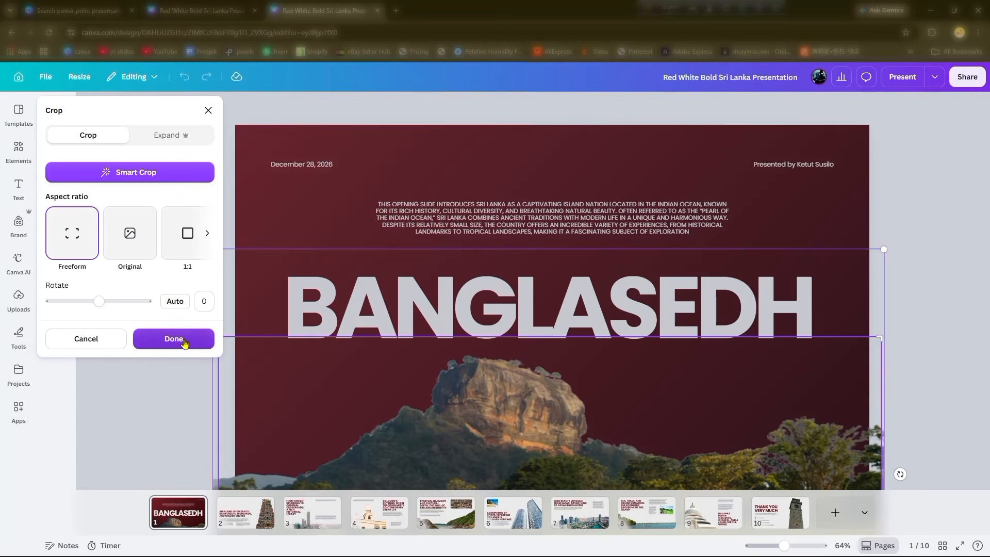
click(179, 348)
Raise the landscape photo so the rock overlaps the middle letters of the BANGLASEDH title, and adjust the image within its crop frame
drag(570, 388, 555, 278)
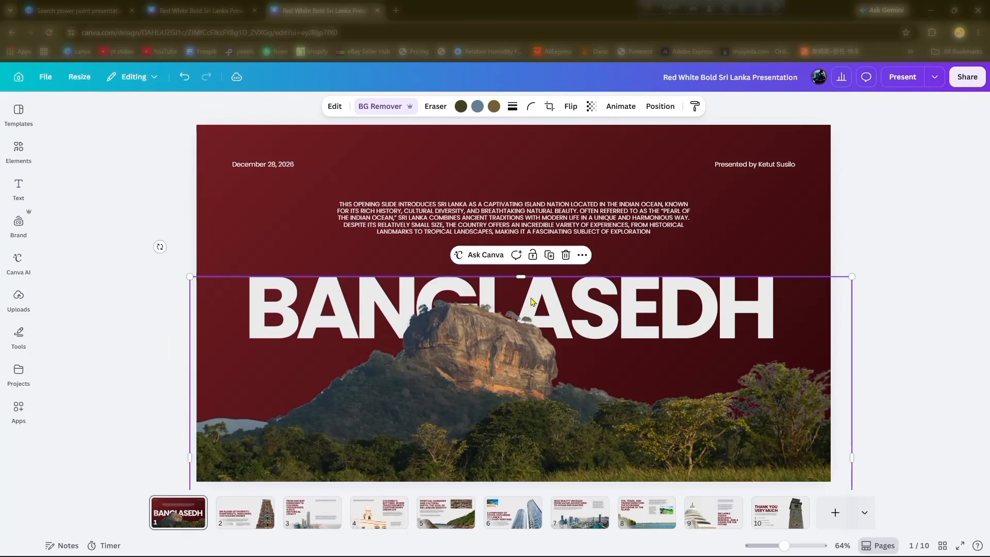
drag(454, 277, 524, 265)
double_click(528, 327)
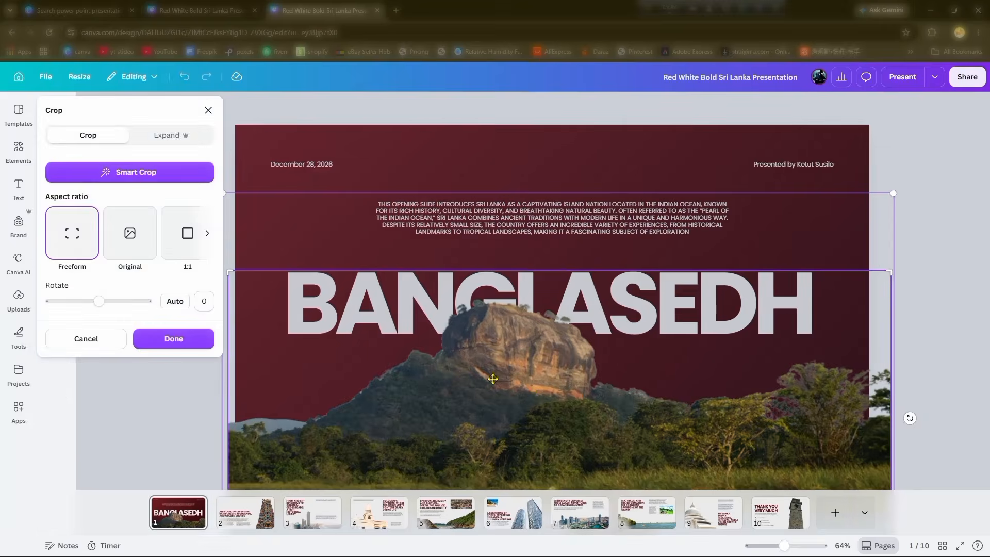
drag(553, 384, 560, 362)
click(982, 182)
click(929, 195)
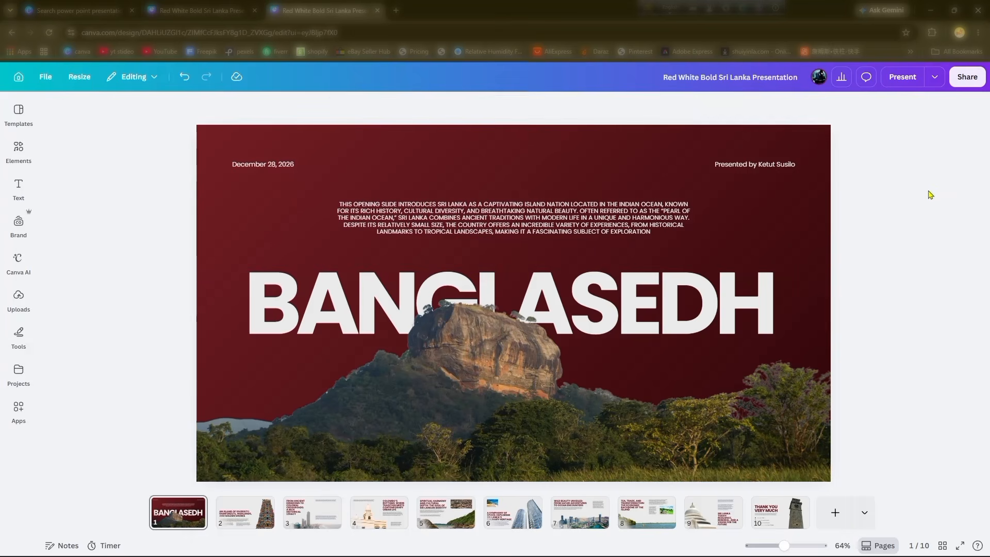
Clear the entire heading text about the island of diversity on slide 2
click(268, 511)
click(493, 319)
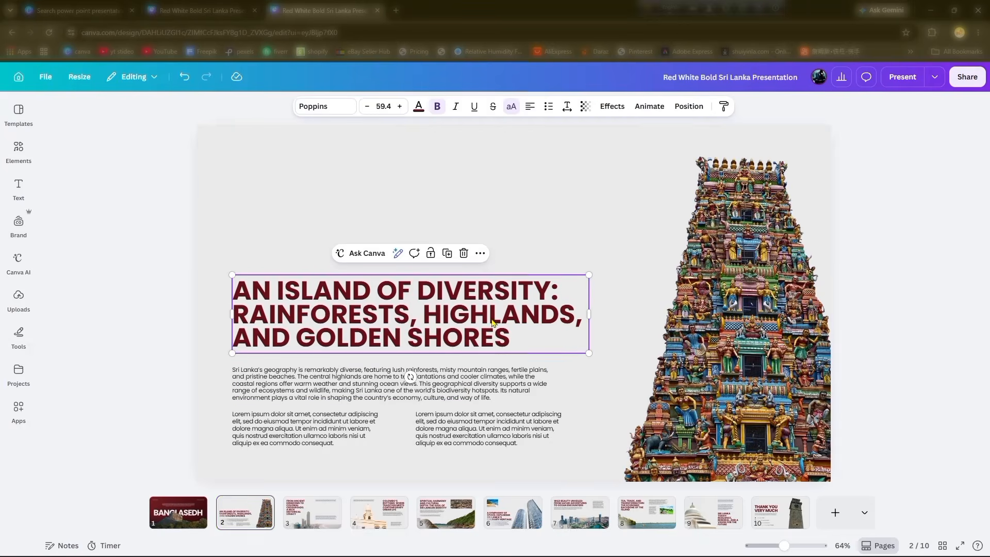
double_click(495, 316)
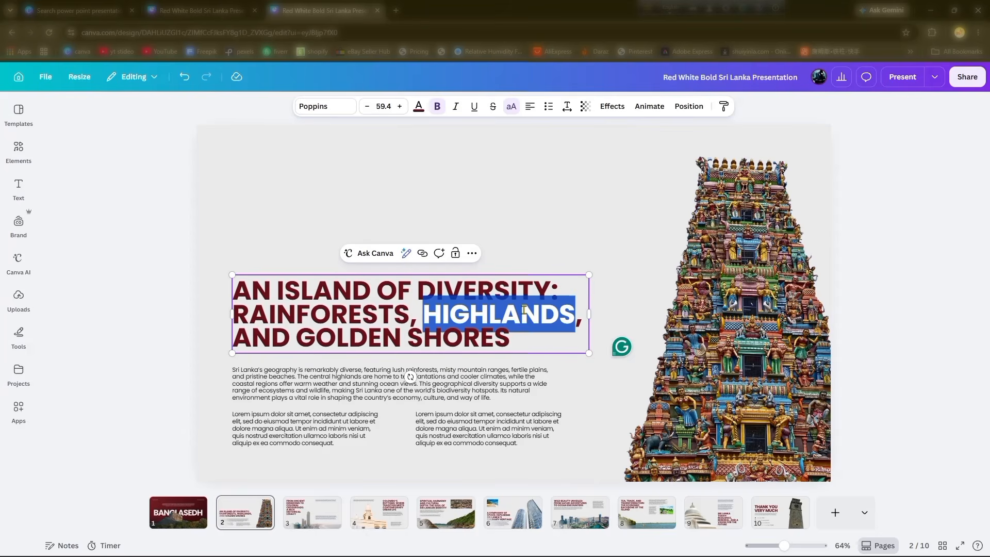
click(252, 292)
key(ctrl+a)
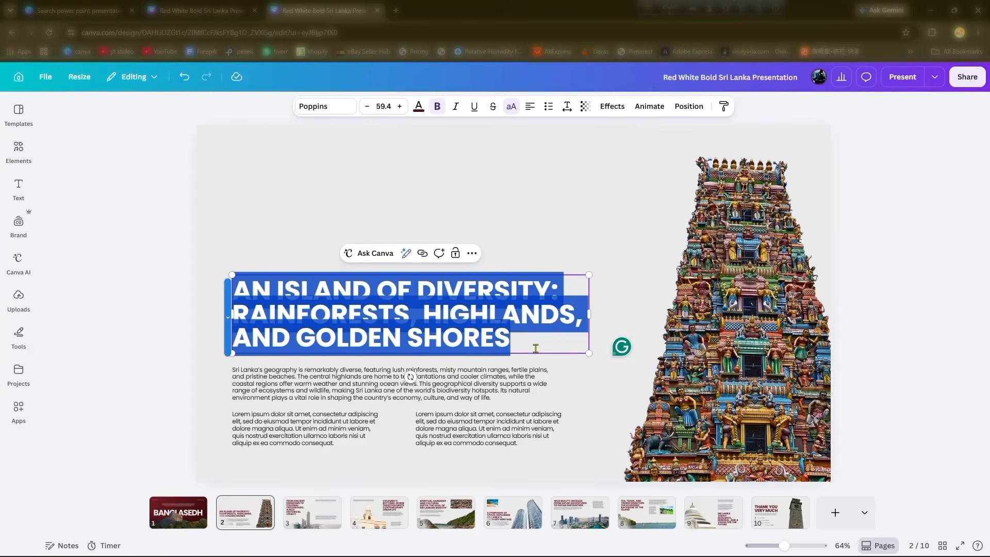
key(BackSpace)
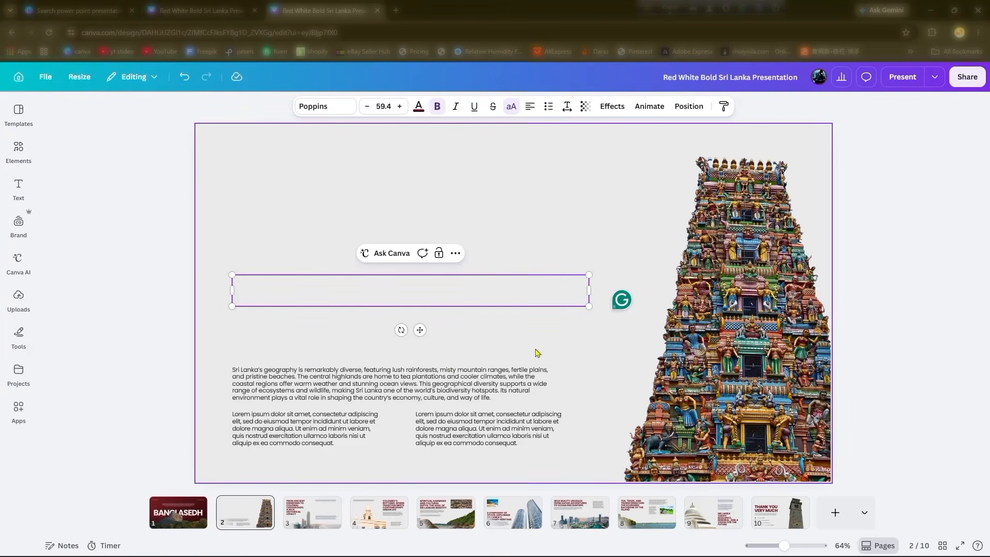
text(BANGLA)
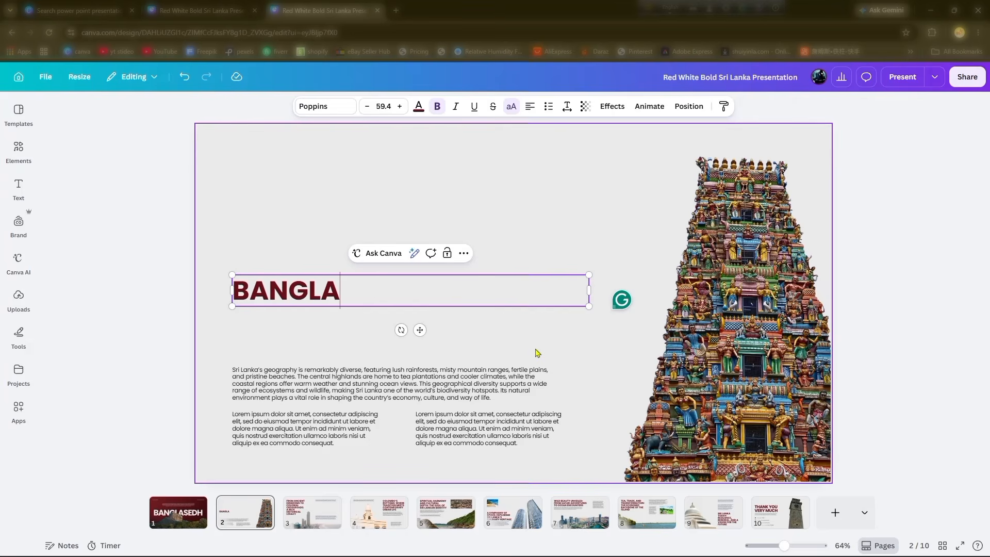
text(DESH)
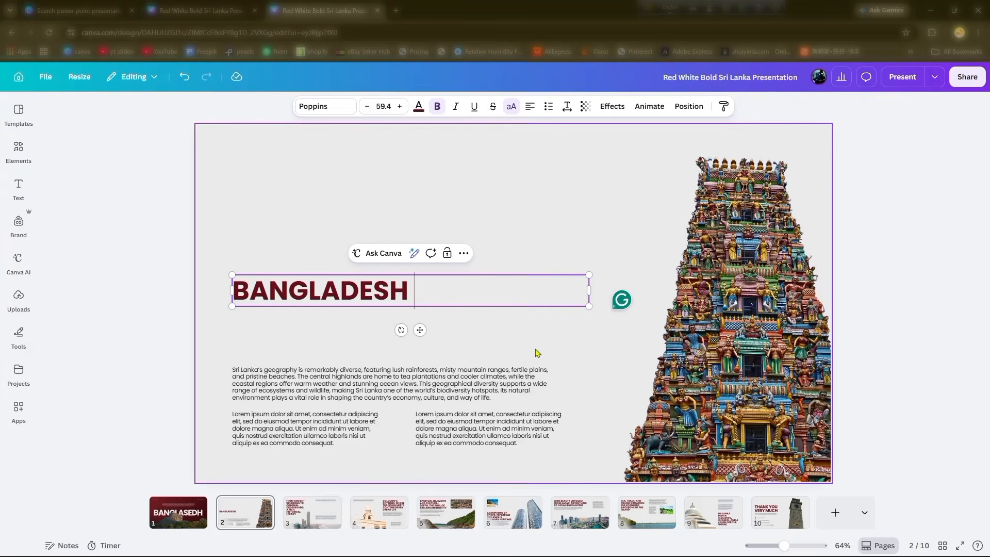
text( IS A)
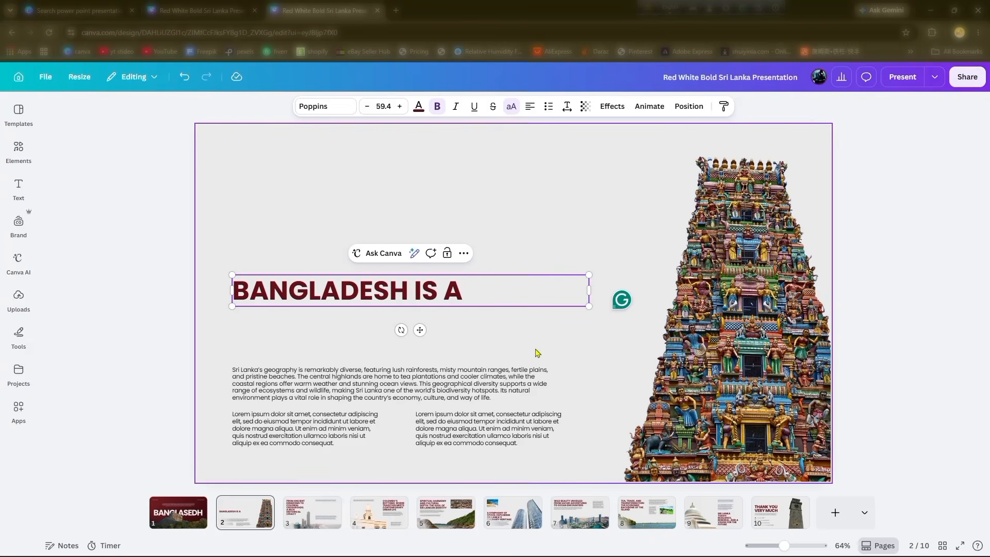
key(BackSpace)
key(BackSpace)
key(BackSpace)
key(BackSpace)
key(BackSpace)
key(BackSpace)
key(BackSpace)
key(BackSpace)
key(BackSpace)
key(BackSpace)
key(BackSpace)
key(BackSpace)
key(BackSpace)
key(BackSpace)
key(BackSpace)
key(BackSpace)
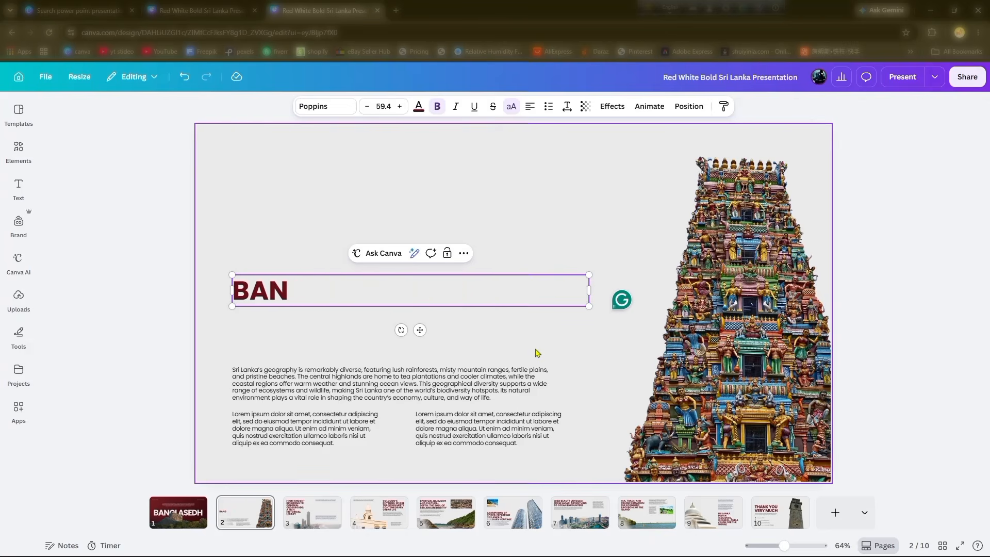
Enter "BANGKADESH IS A GOOD" as the heading on slide 2
text(BANGKAS)
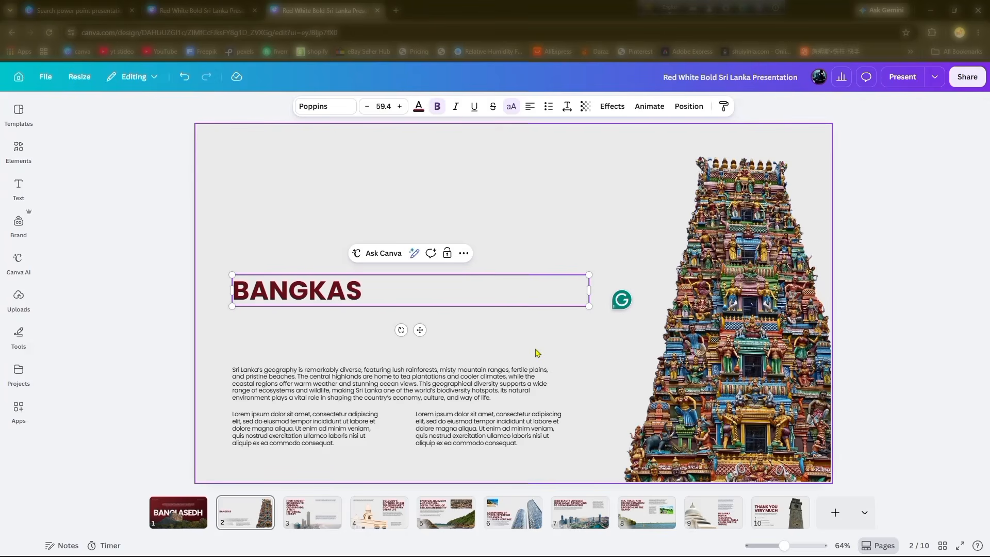
key(BackSpace)
text(DESH)
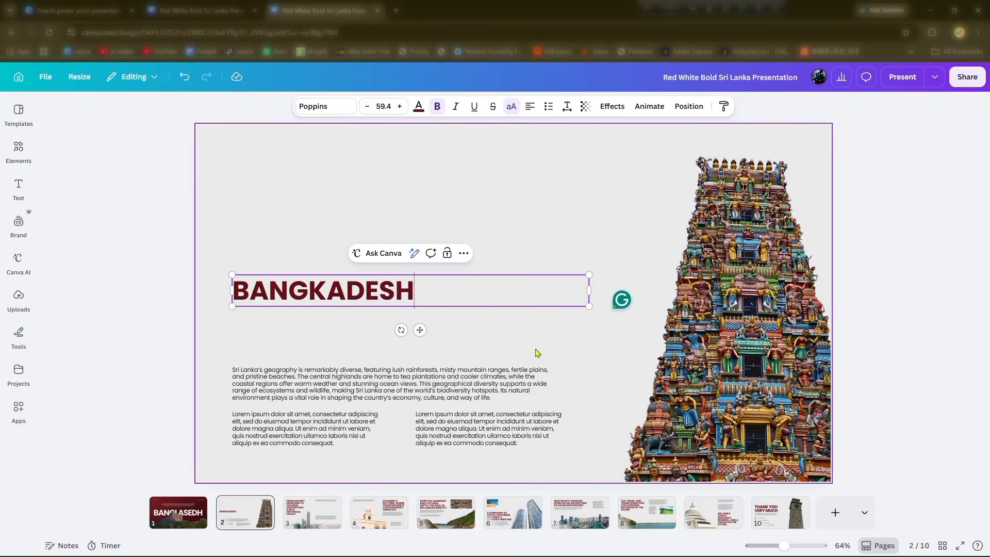
text( IS A G)
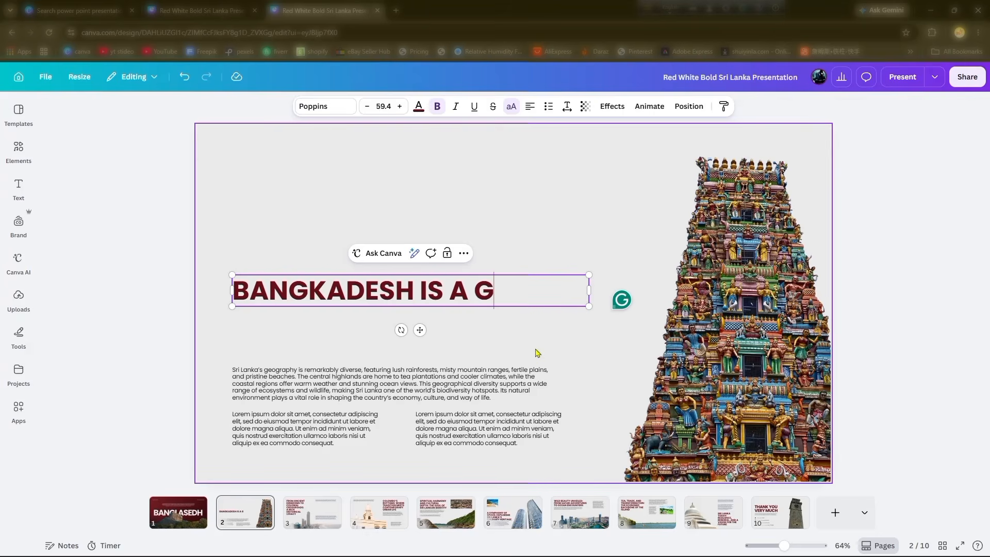
text(OOD)
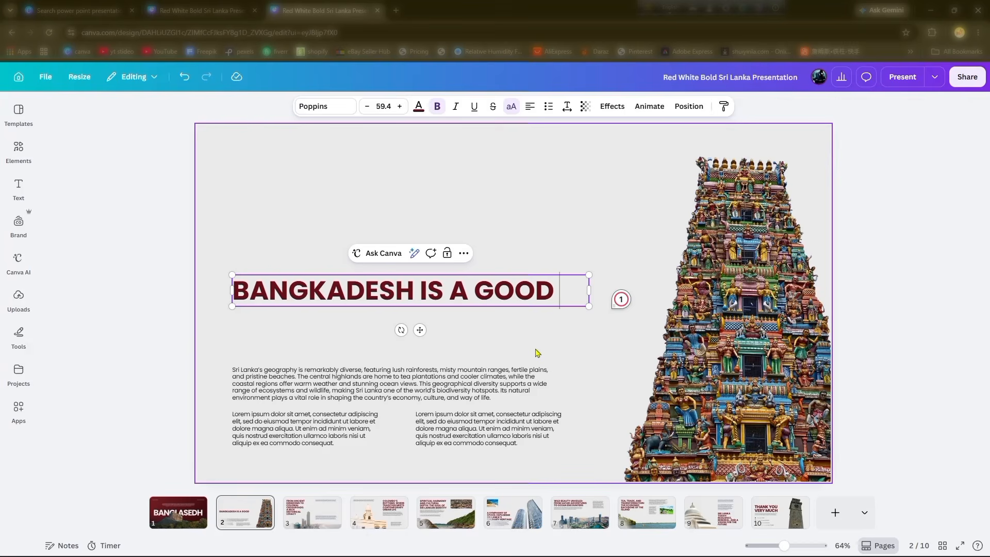
click(655, 290)
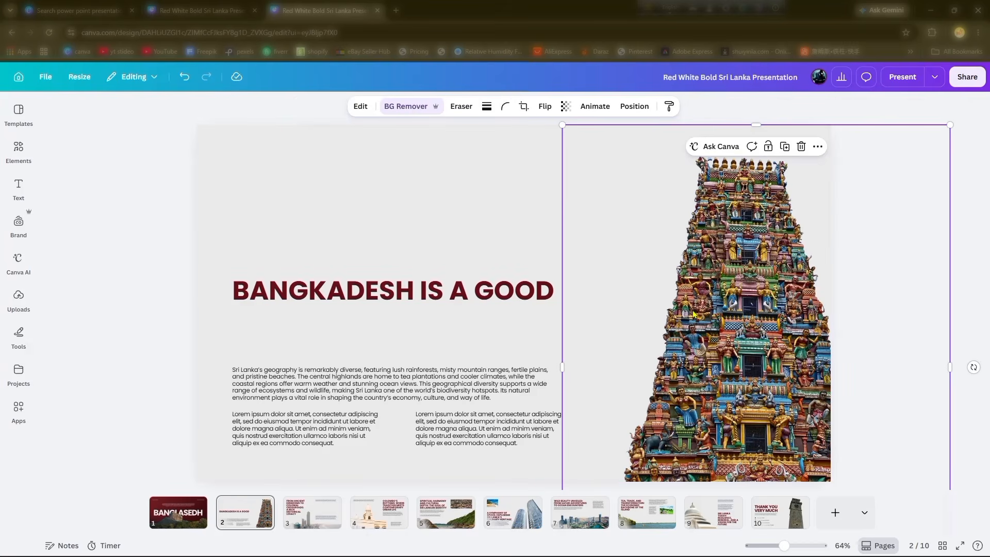
Examine the full extent of the temple photo on slide 2 in its crop view
double_click(762, 279)
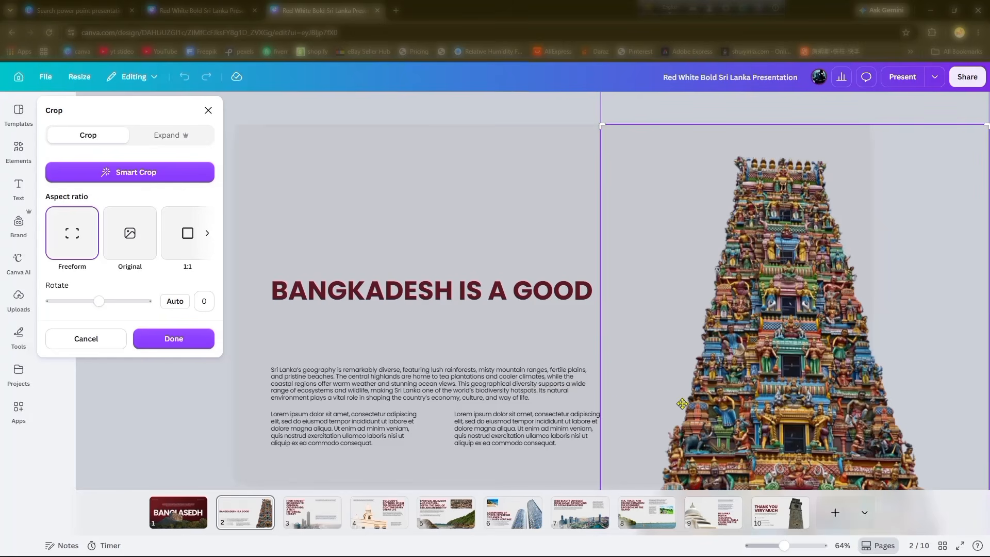
scroll(835, 347, down, 2)
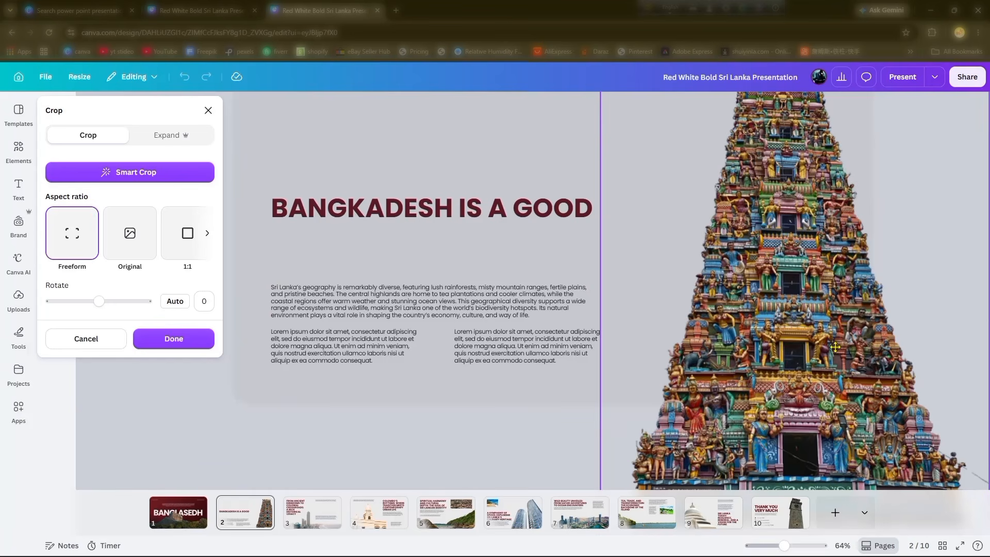
scroll(835, 347, up, 2)
Replace the temple photo on slide 2 with the hourglass illustration from the recommended elements
click(18, 149)
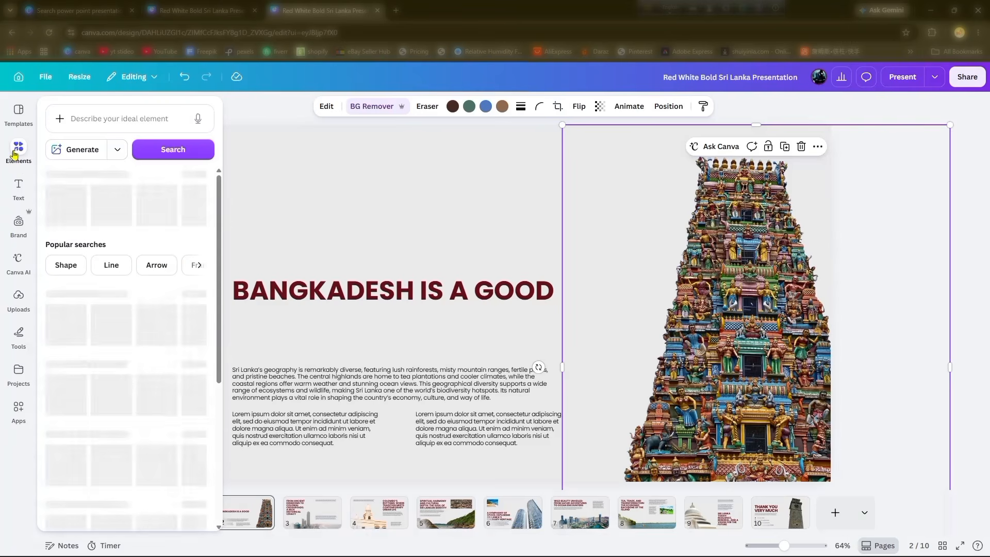
right_click(66, 259)
click(323, 250)
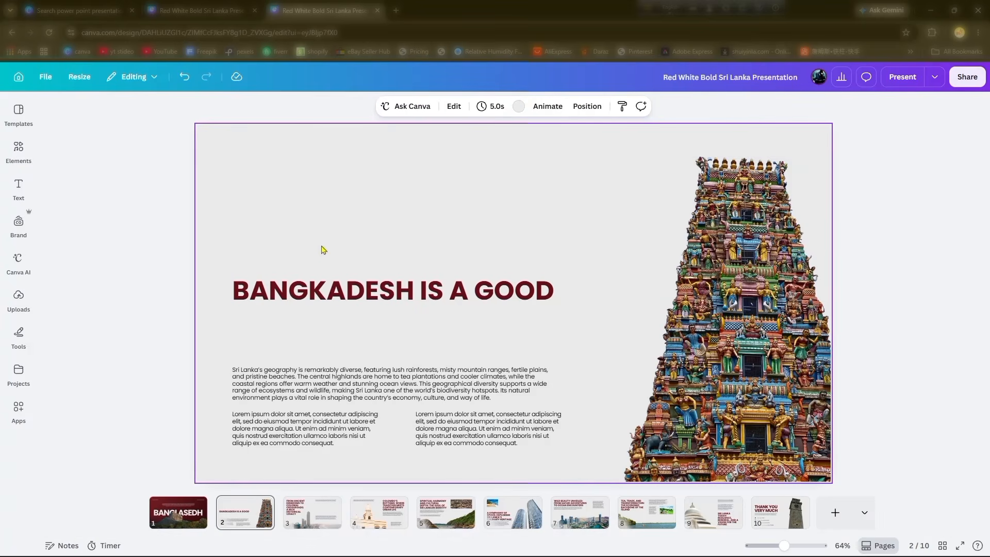
click(20, 155)
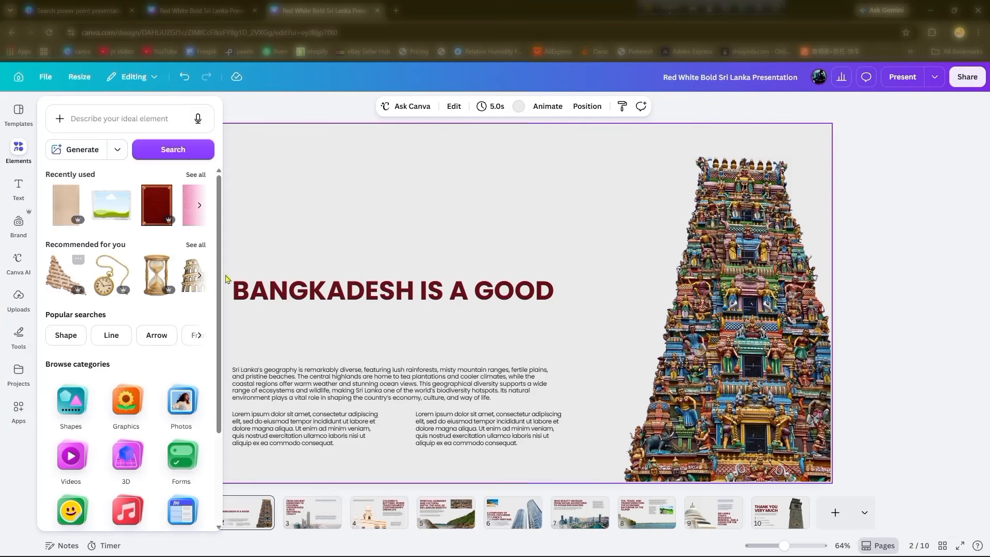
click(226, 279)
click(19, 155)
drag(160, 278, 607, 250)
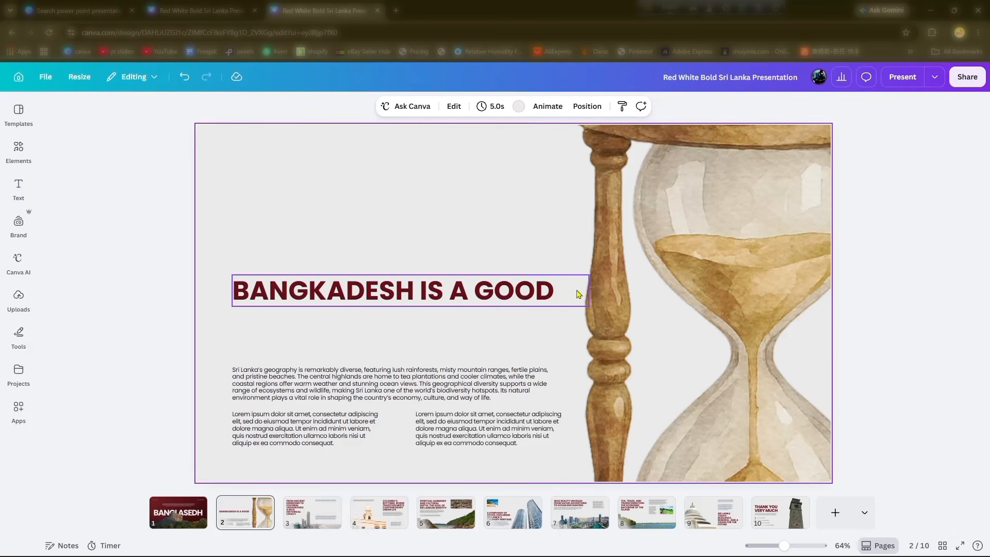
Shift the hourglass illustration upward within its crop frame so its whole base fits inside, and apply the crop
click(640, 233)
double_click(641, 230)
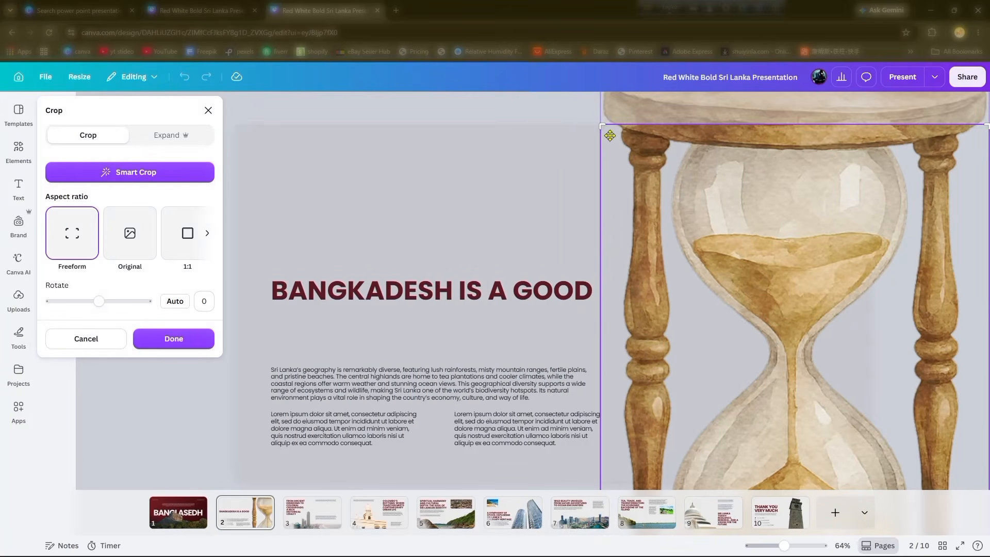
drag(785, 223, 687, 249)
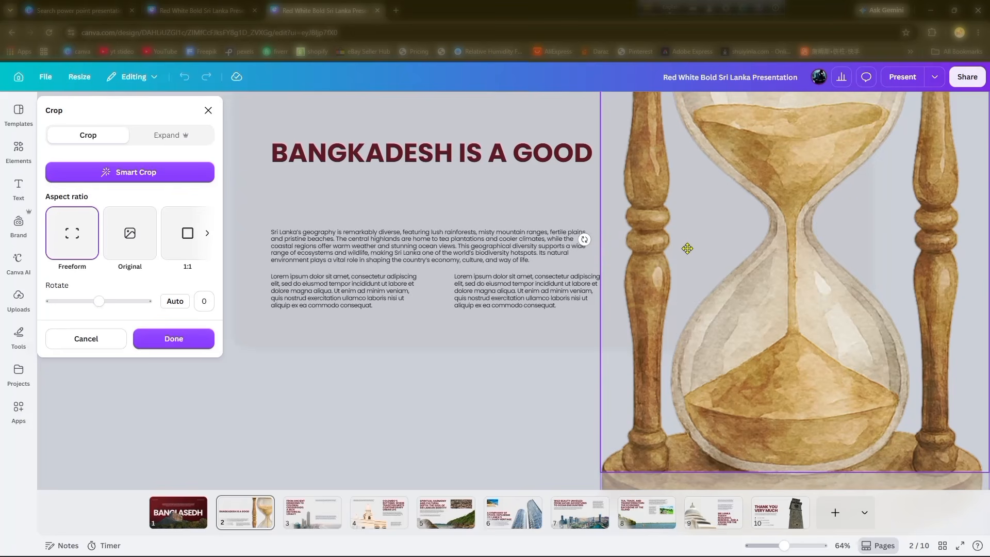
scroll(767, 240, down, 1)
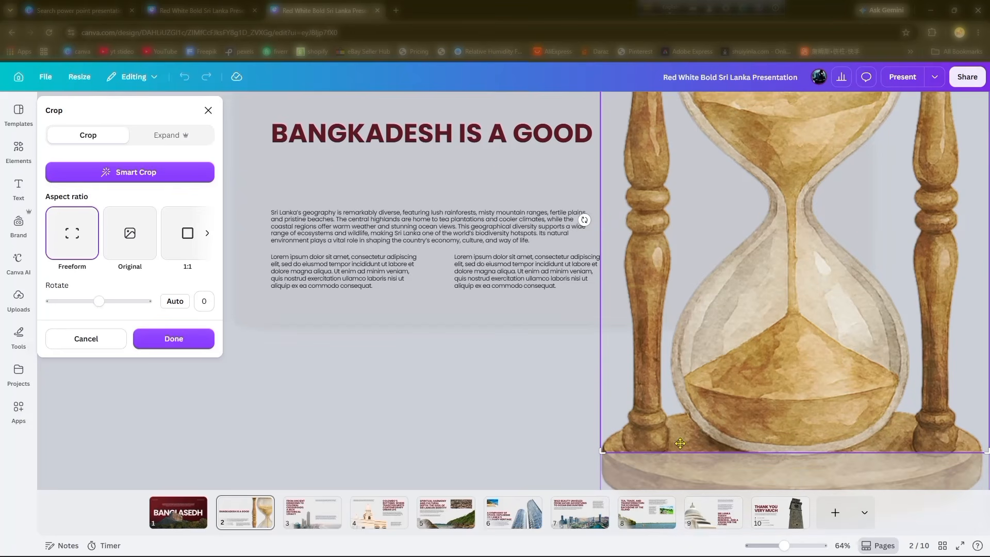
drag(693, 452, 707, 318)
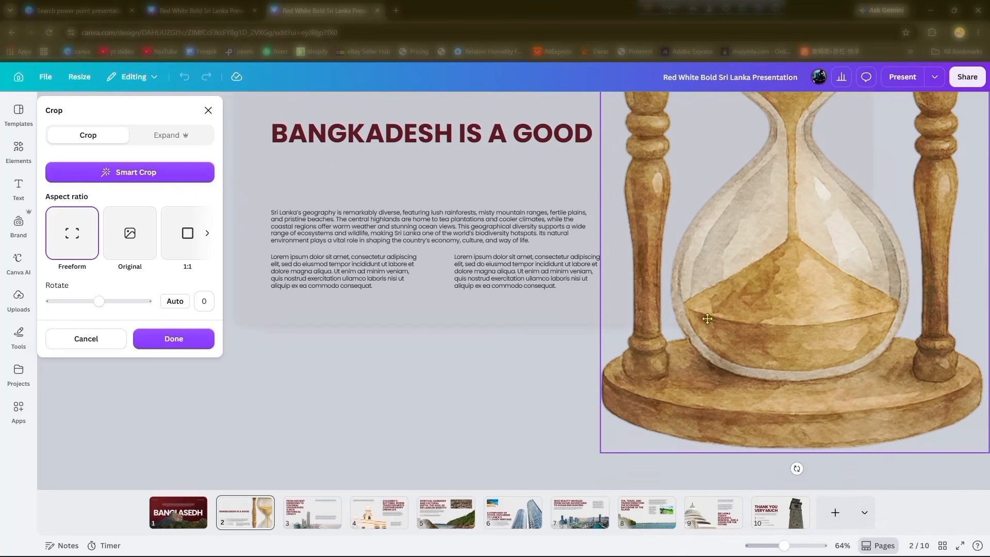
click(431, 387)
scroll(692, 292, up, 2)
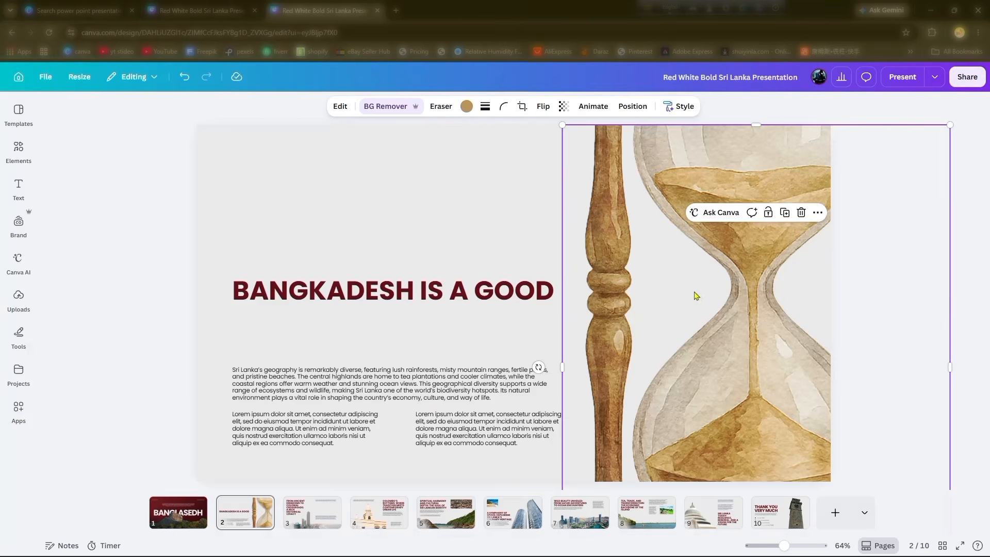
Enlarge the hourglass frame on slide 2 upward and shift the picture within its crop so the wooden top shows
drag(950, 126, 947, 99)
double_click(675, 217)
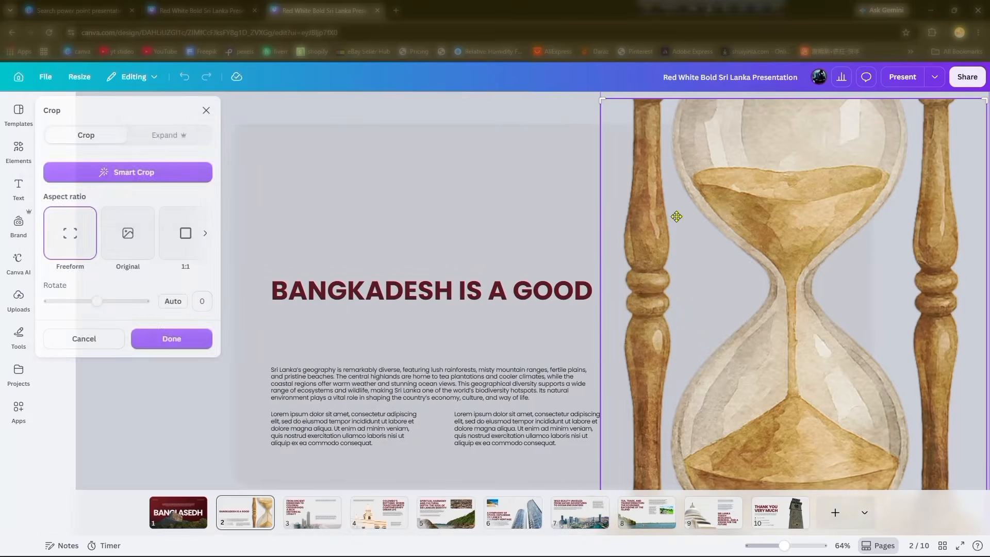
drag(726, 197, 608, 264)
drag(604, 93, 596, 69)
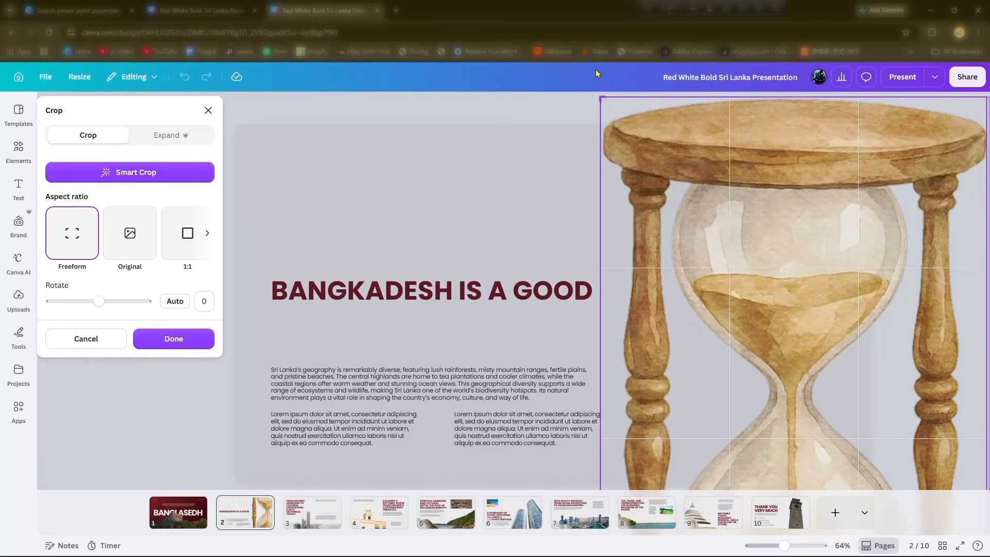
Crop the slide 2 hourglass to a tighter frame around its upper bulb, rotate it -1.1 degrees and apply the crop
drag(750, 166, 644, 142)
mouse_move(98, 303)
mouse_down()
mouse_move(81, 302)
mouse_move(130, 308)
mouse_move(89, 302)
mouse_move(99, 302)
mouse_up()
click(178, 303)
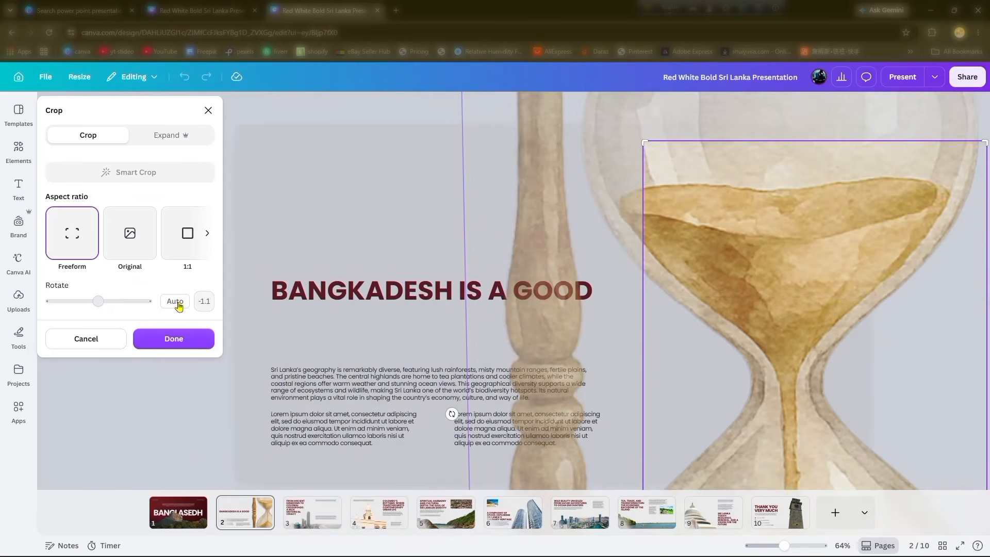
click(175, 338)
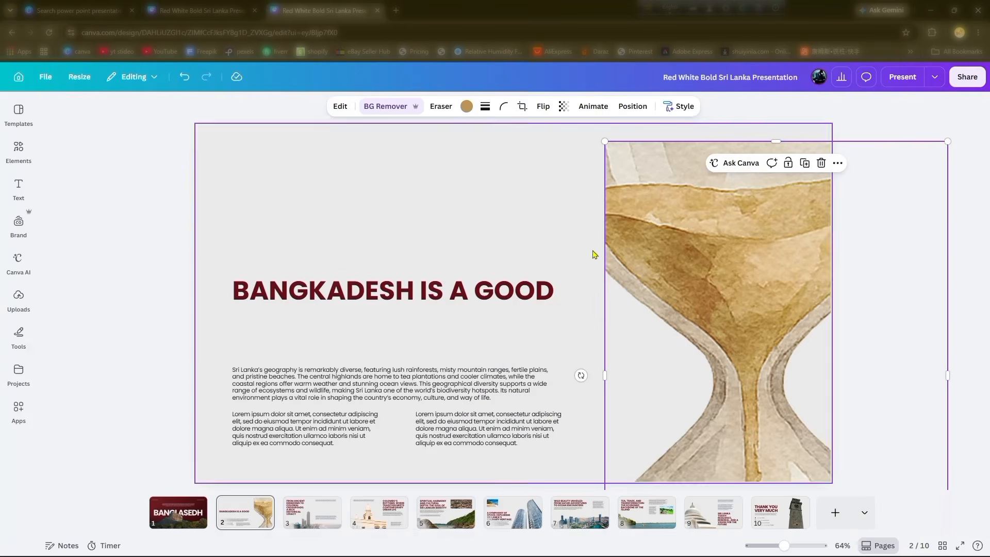
drag(952, 375, 953, 354)
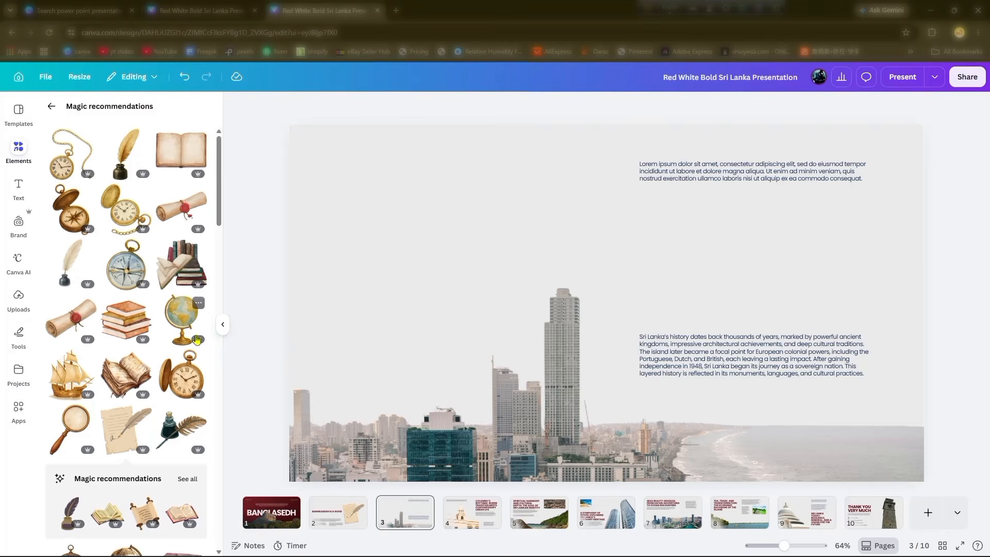
Add the golden hourglass from the recommended elements to slide 3, scale it to about half size and place it above the skyline
scroll(137, 304, down, 5)
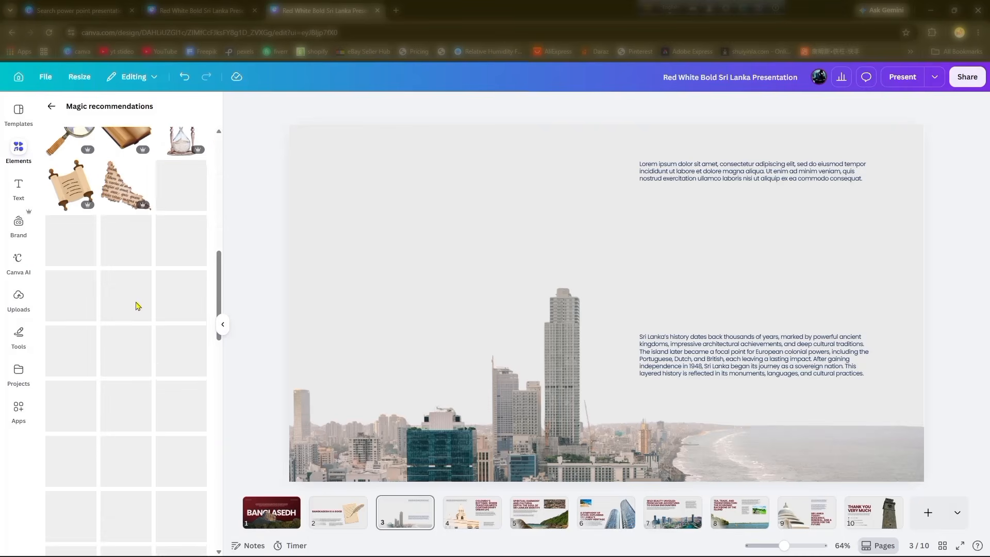
drag(169, 323, 392, 162)
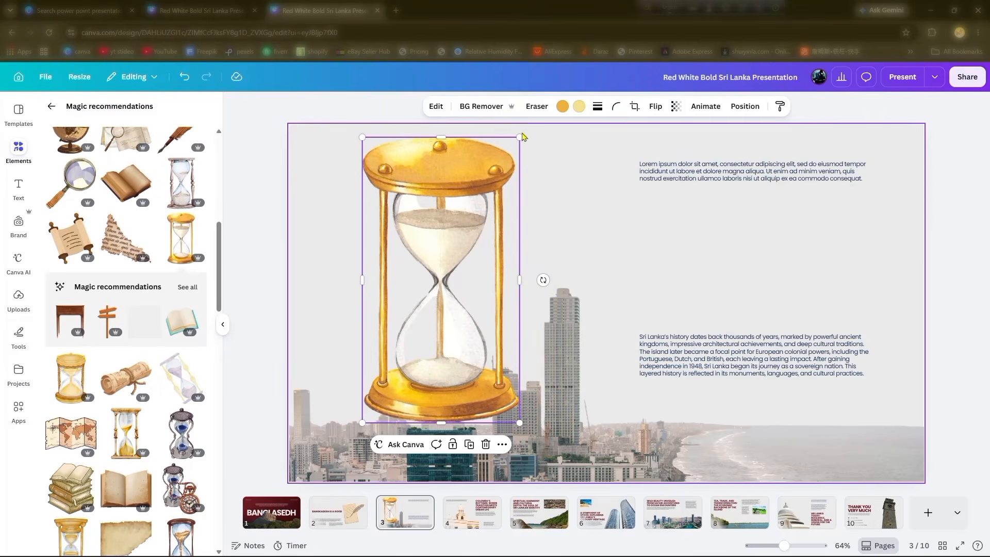
drag(520, 137, 446, 267)
drag(405, 309, 404, 213)
Recolour the hourglass's gold parts on slide 3, trying grey, navy and light blue before settling on light orange
click(551, 107)
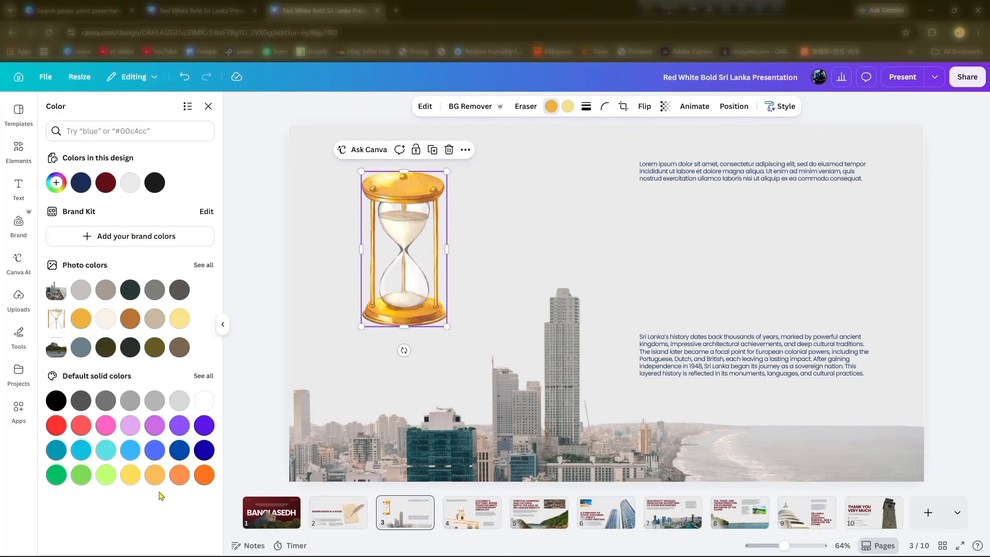
click(130, 401)
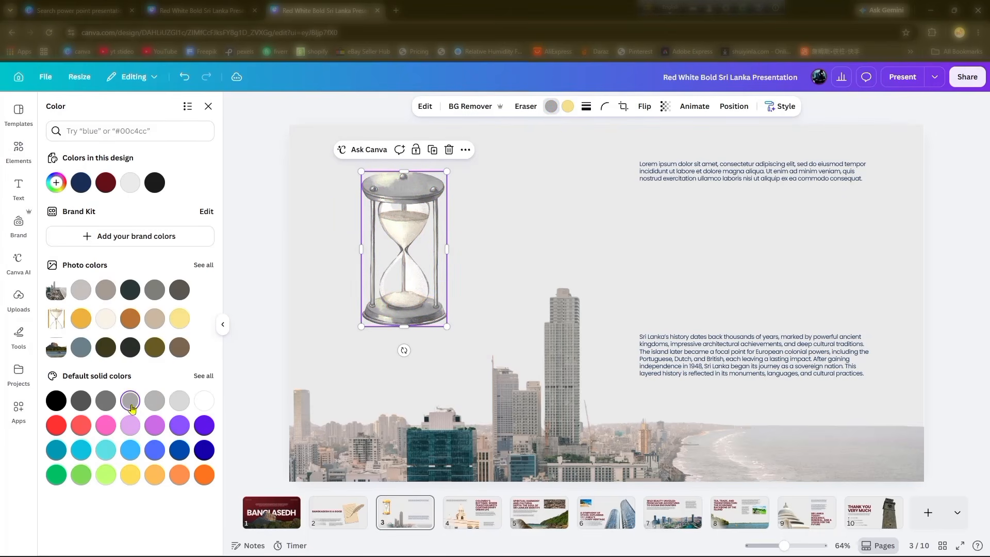
click(107, 401)
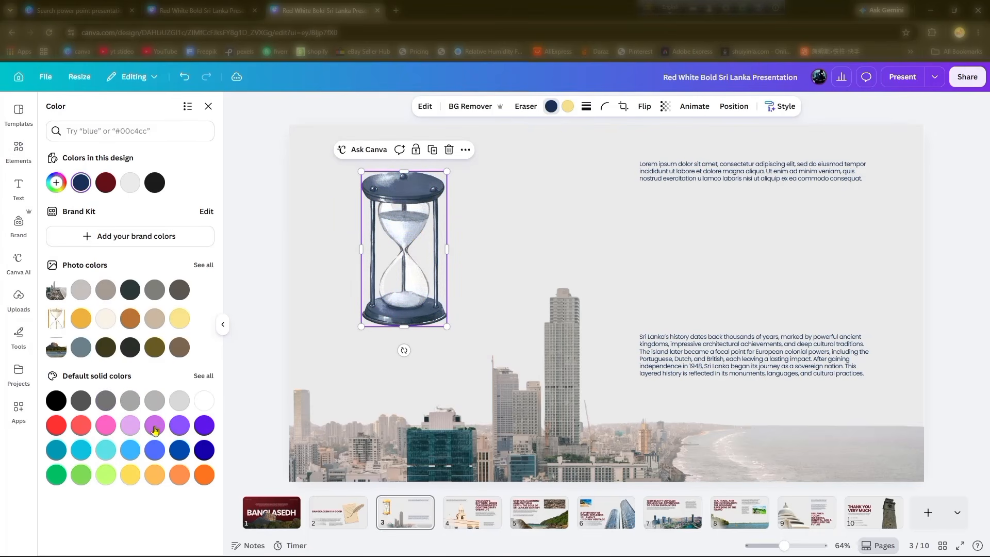
click(132, 452)
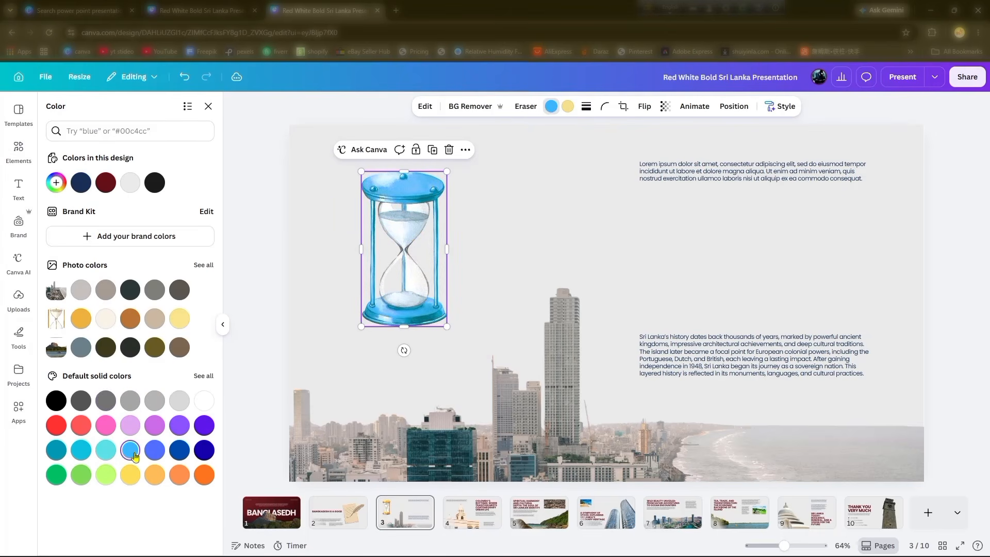
click(153, 476)
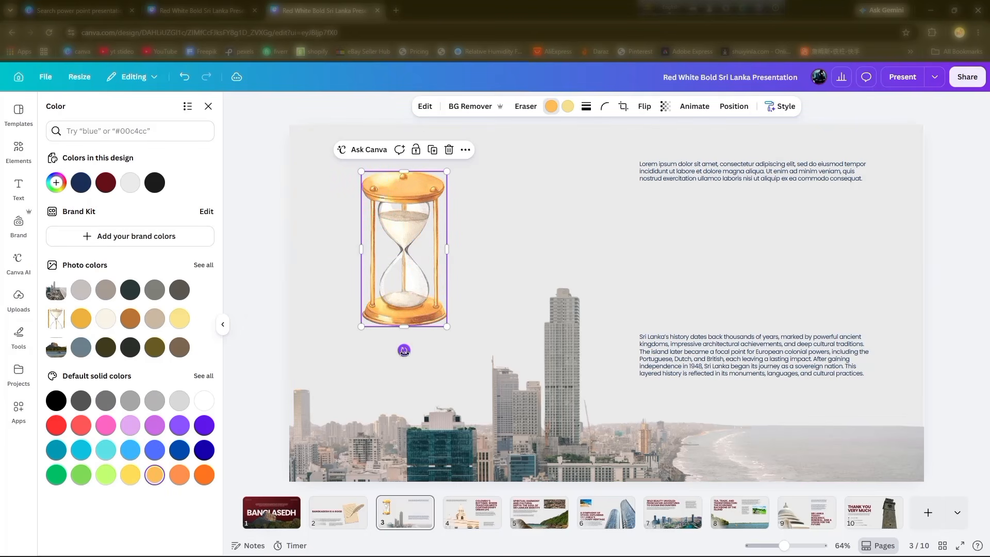
Rotate the slide 3 hourglass clockwise so its top leans toward the tall building
mouse_move(403, 350)
mouse_down()
mouse_move(342, 338)
mouse_move(404, 331)
mouse_up()
click(404, 331)
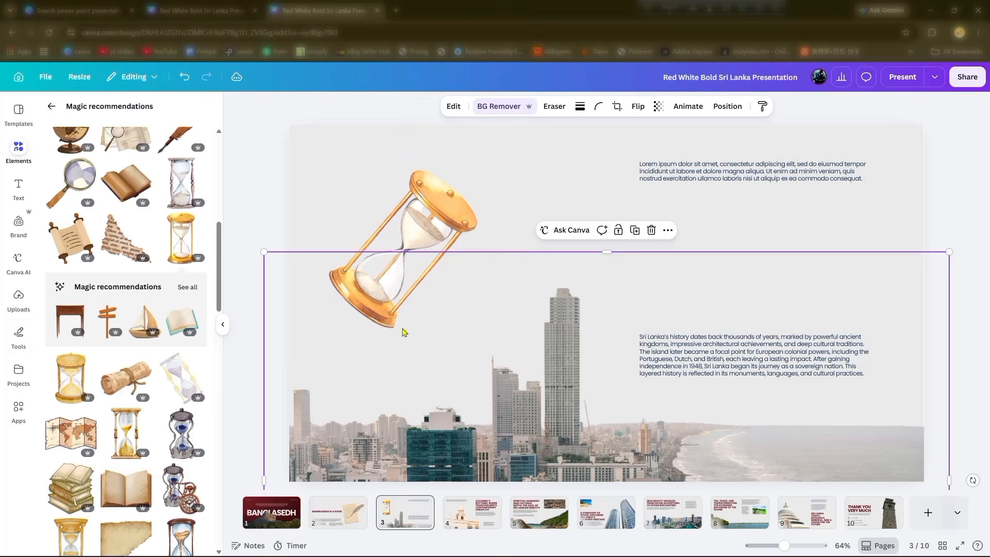
click(445, 234)
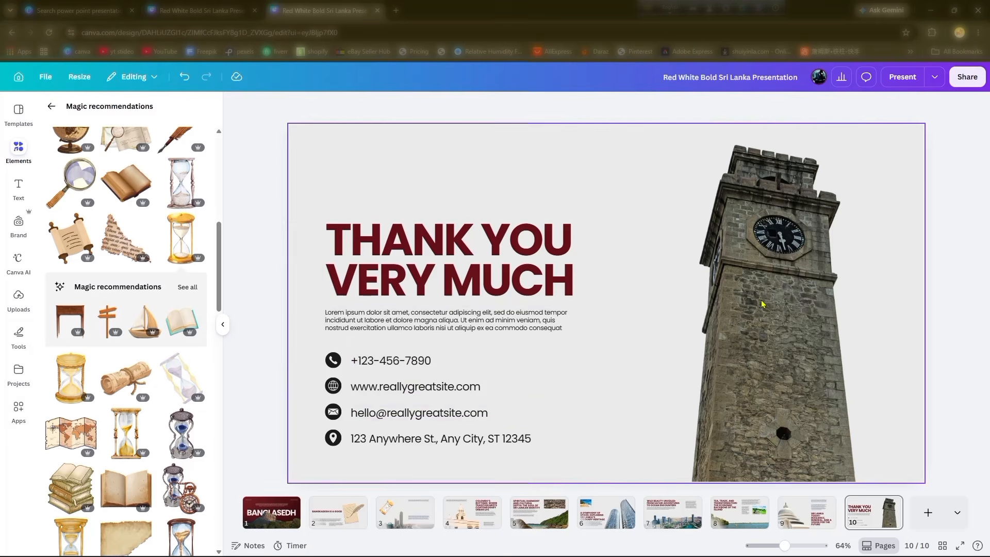
Examine the recommended elements with the clock tower on slide 10 selected, and review the neighbouring slides
click(804, 285)
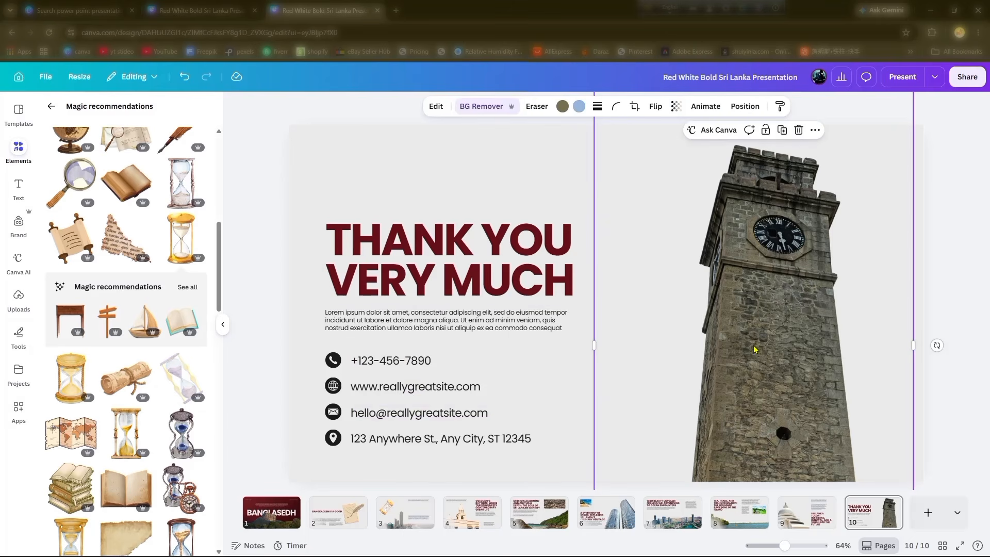
scroll(160, 203, down, 10)
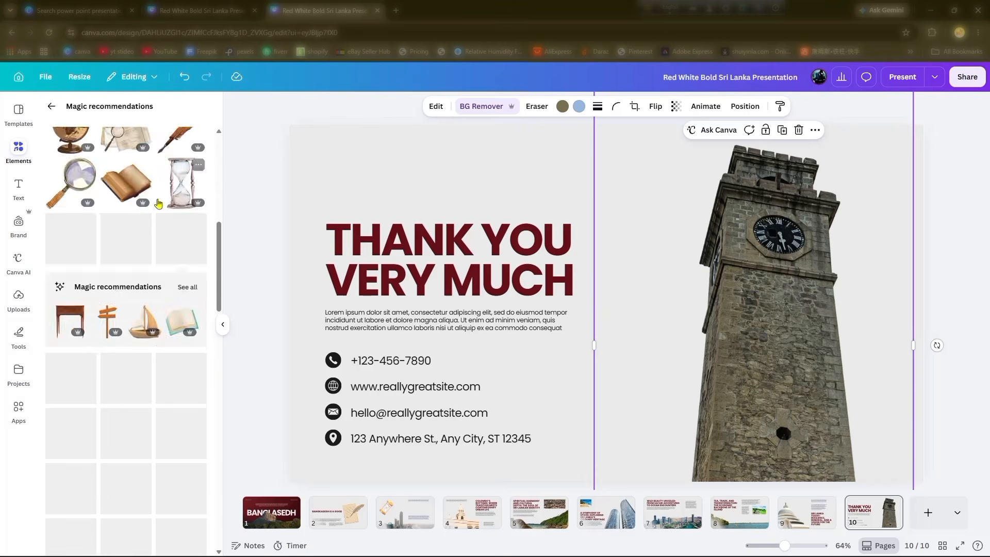
scroll(157, 201, down, 3)
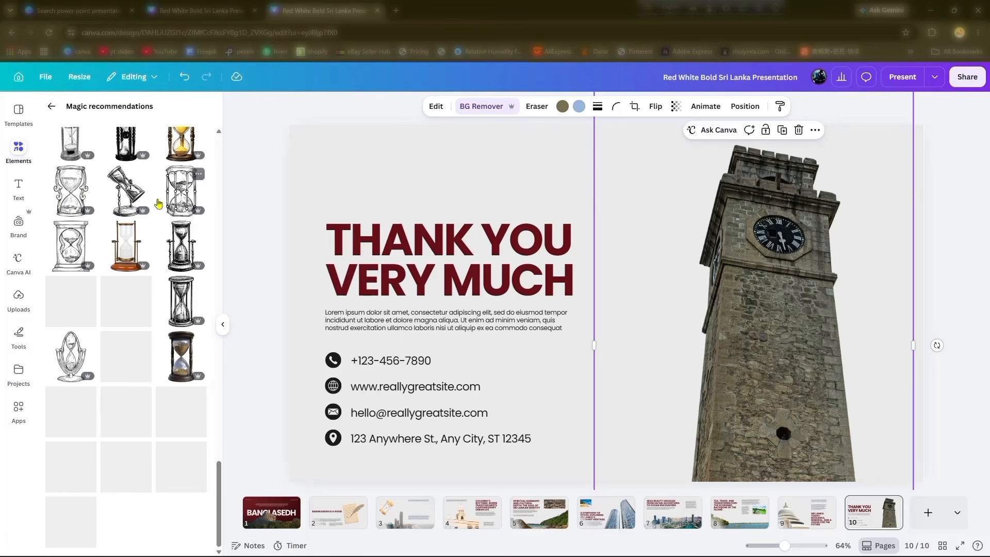
scroll(159, 195, up, 15)
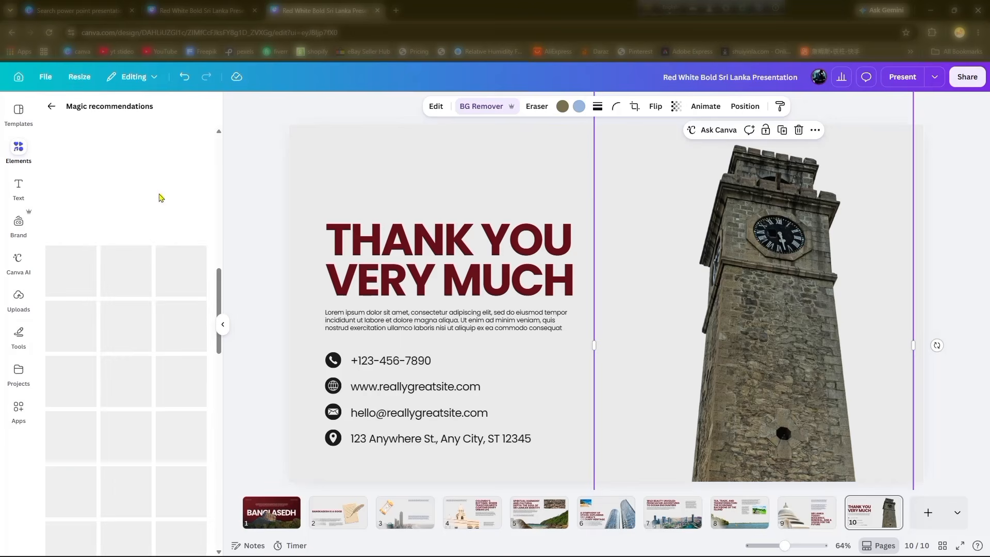
click(51, 105)
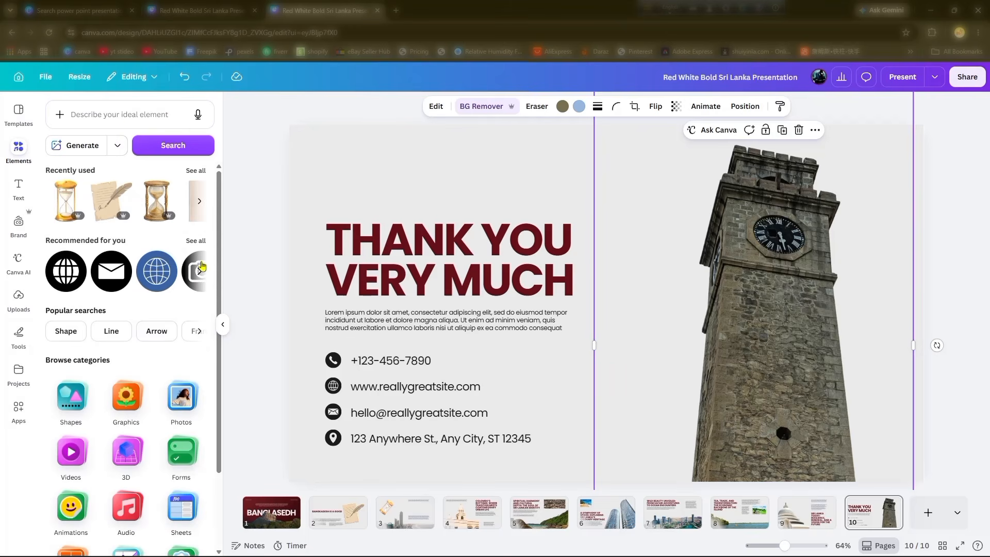
scroll(548, 292, up, 10)
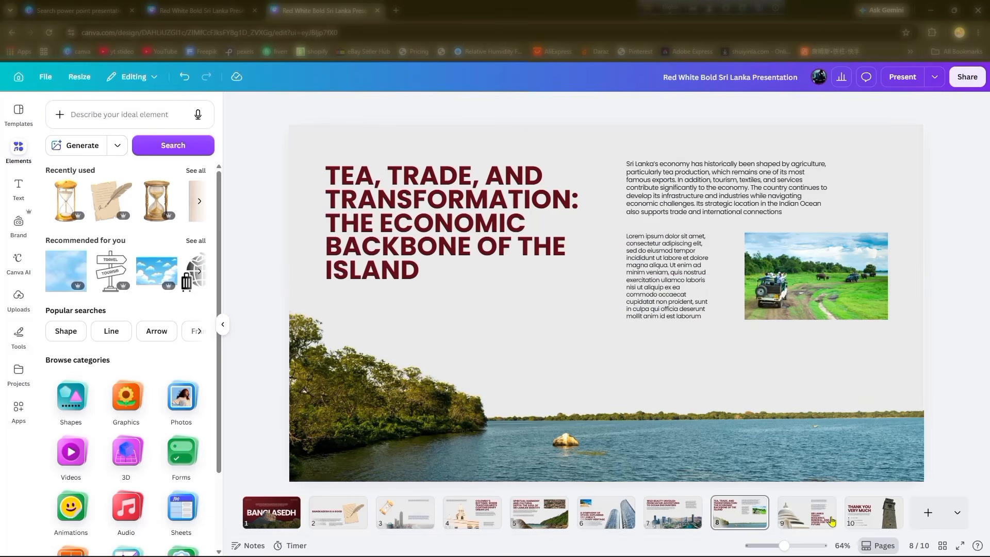
click(874, 513)
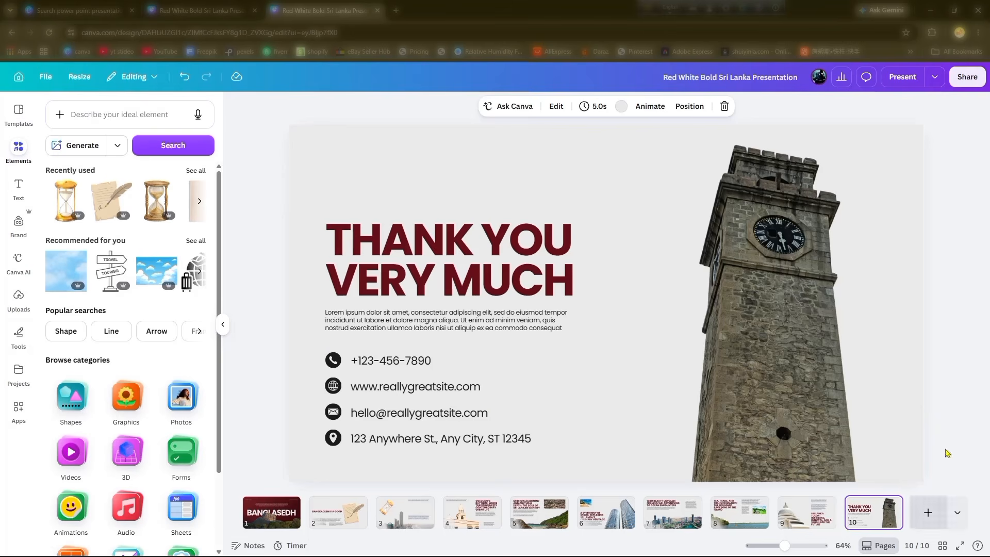
Set the design's access level to anyone with the link, with Can edit permission, and copy the share link
click(969, 82)
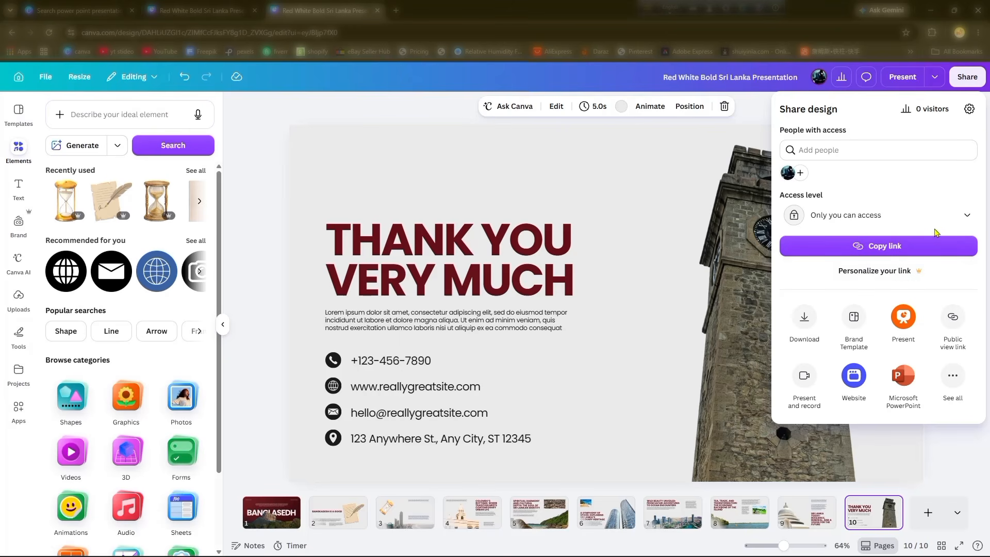
click(956, 221)
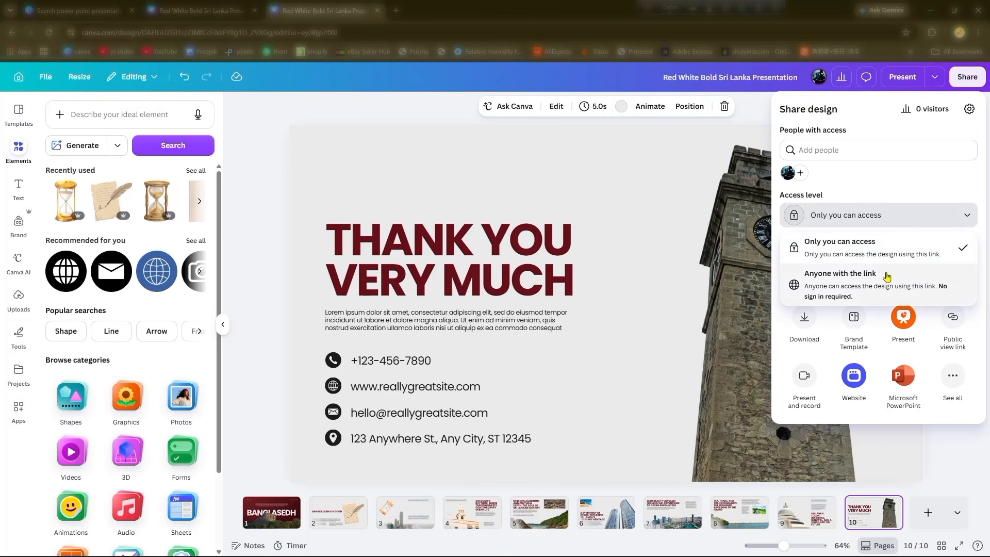
click(887, 278)
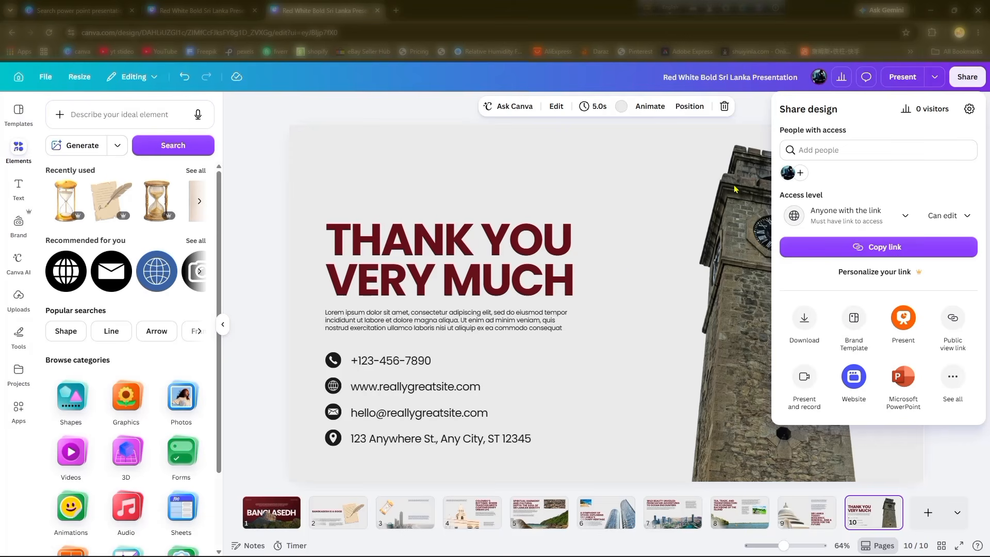
click(965, 216)
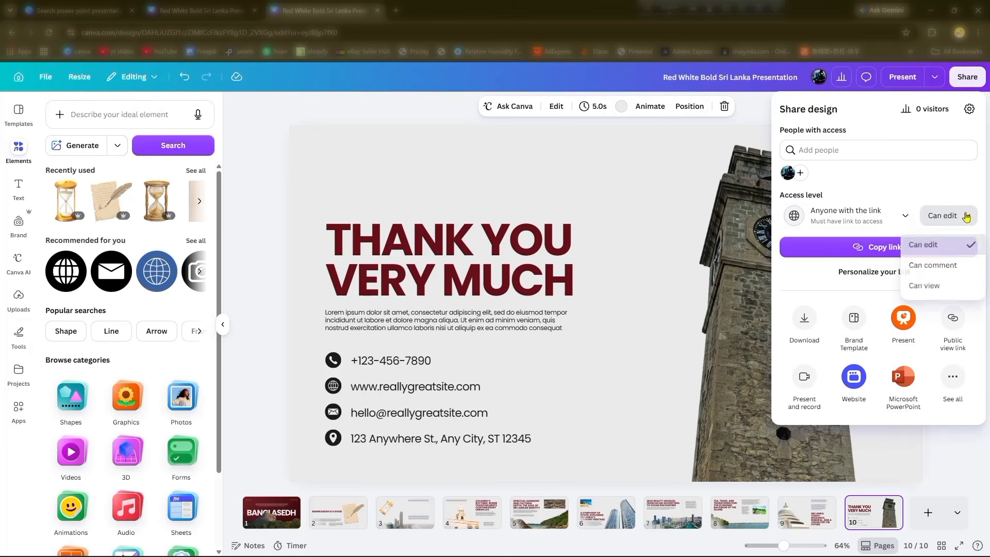
click(952, 247)
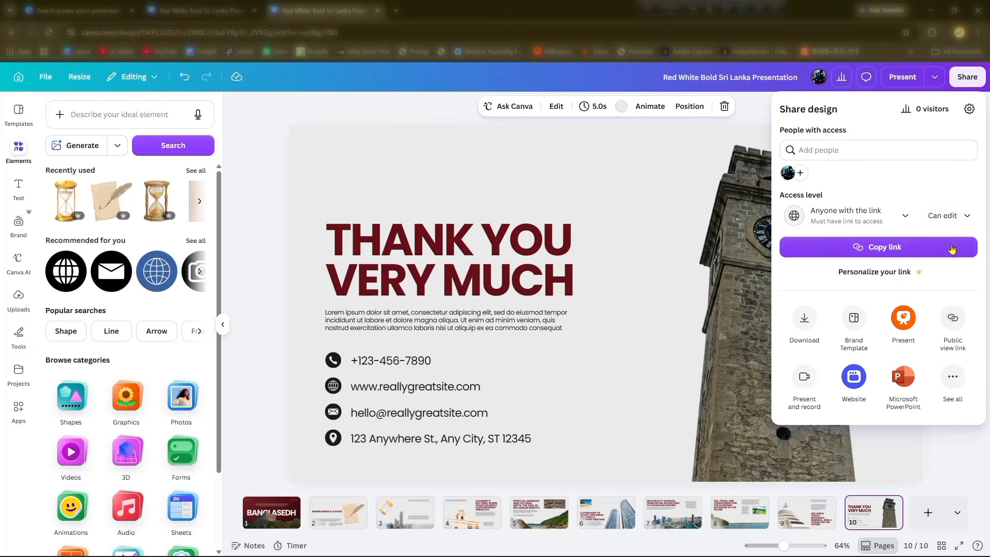
click(951, 247)
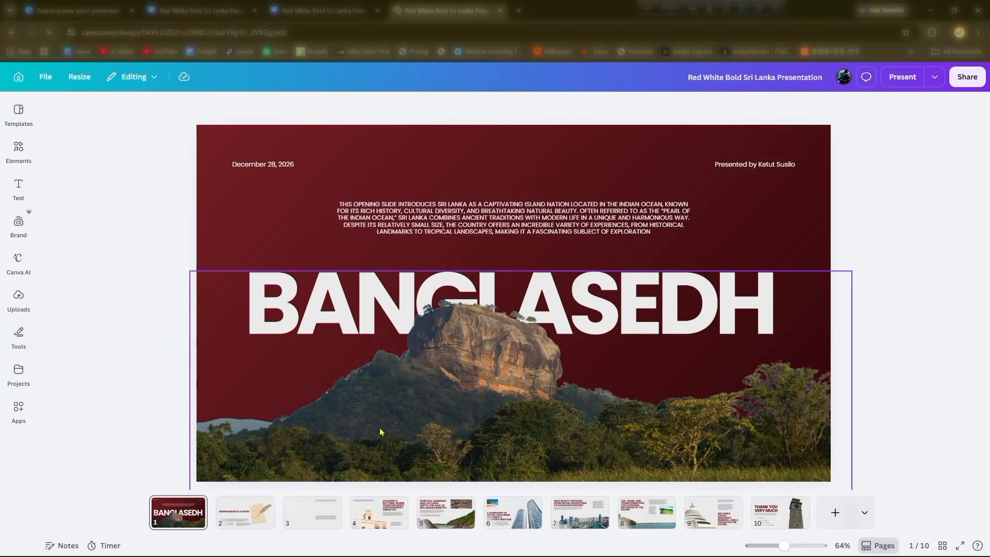
Check slides 4 and 5 in the copy of the design opened from the shared link
click(378, 508)
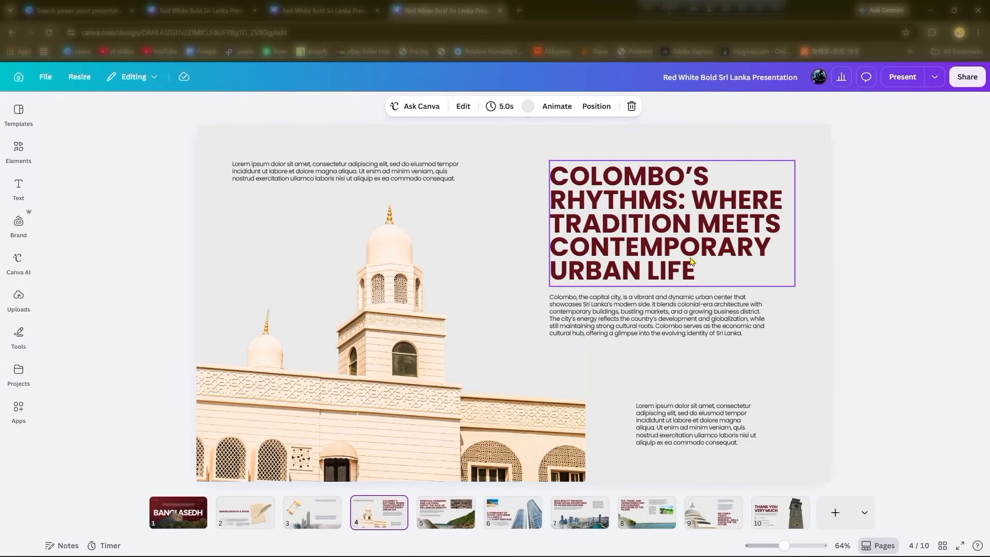
scroll(589, 312, down, 5)
scroll(596, 307, up, 2)
scroll(784, 294, down, 2)
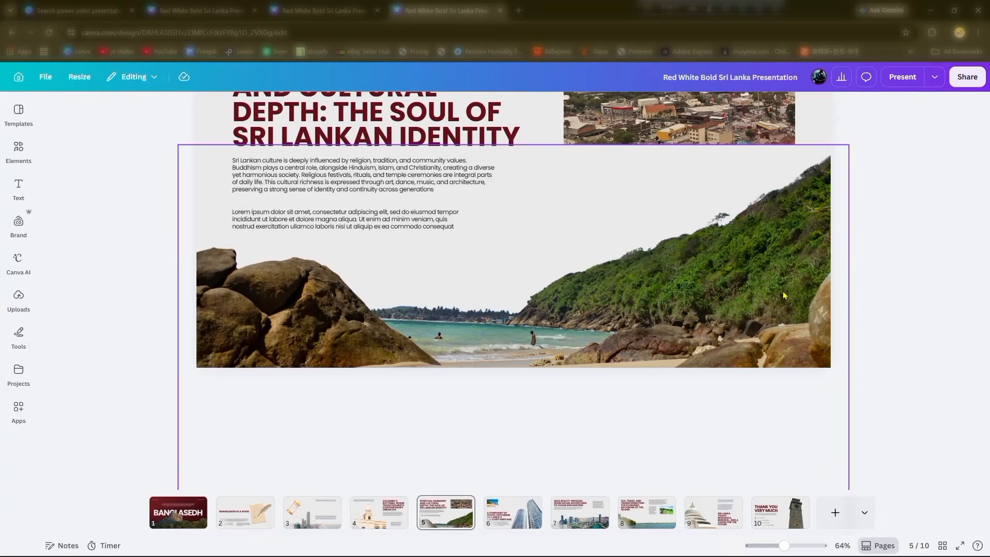
scroll(784, 294, up, 2)
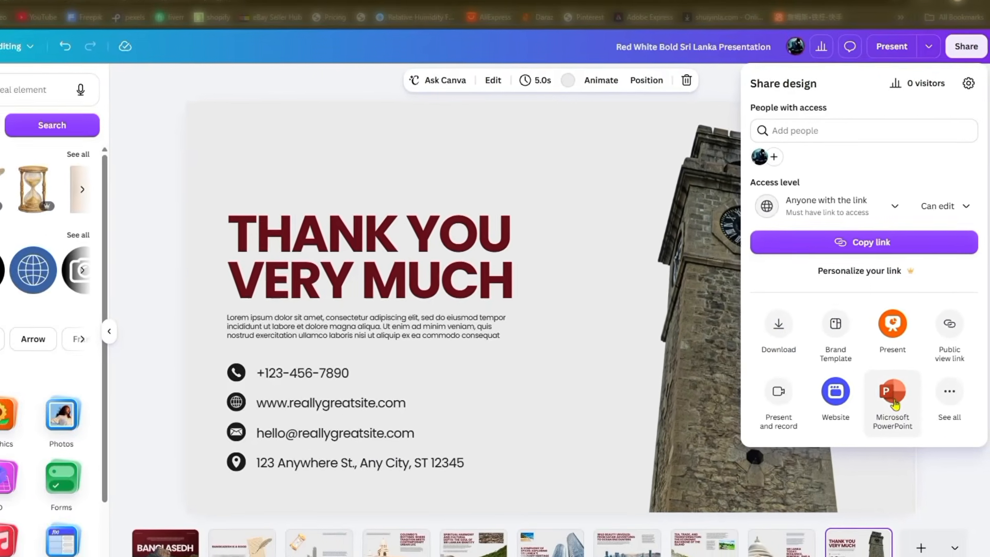
Download pages 1–10 of the design as a Microsoft PowerPoint document with Save download settings enabled
click(894, 402)
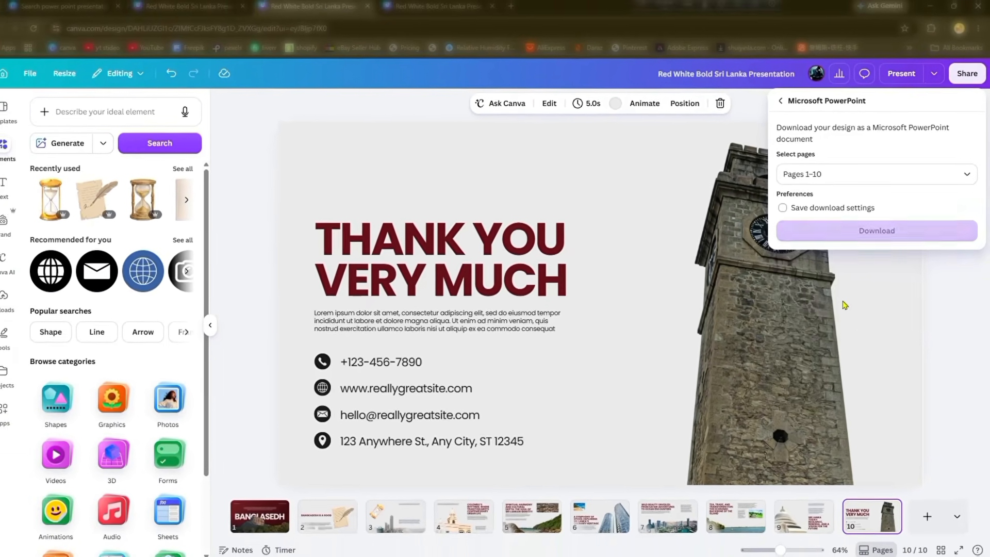
click(757, 198)
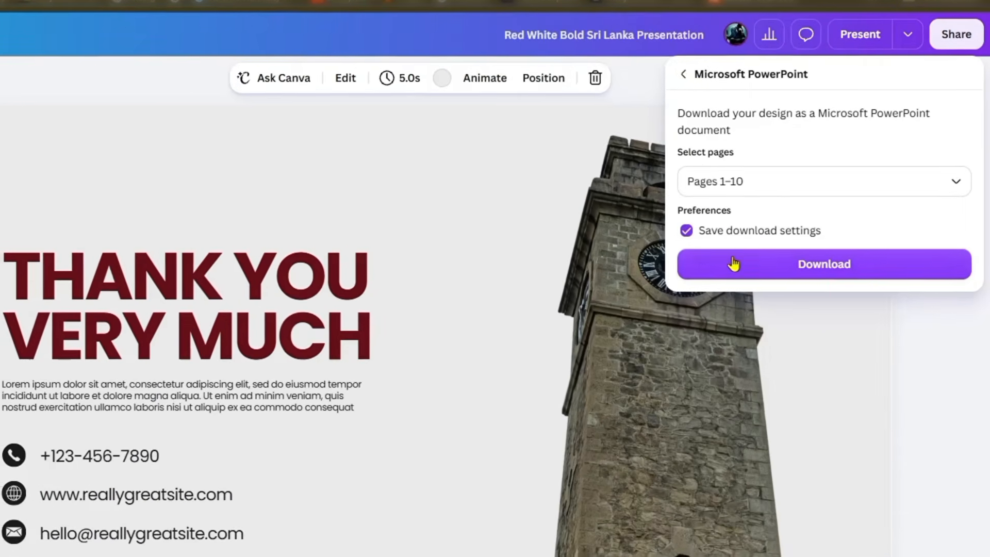
click(742, 264)
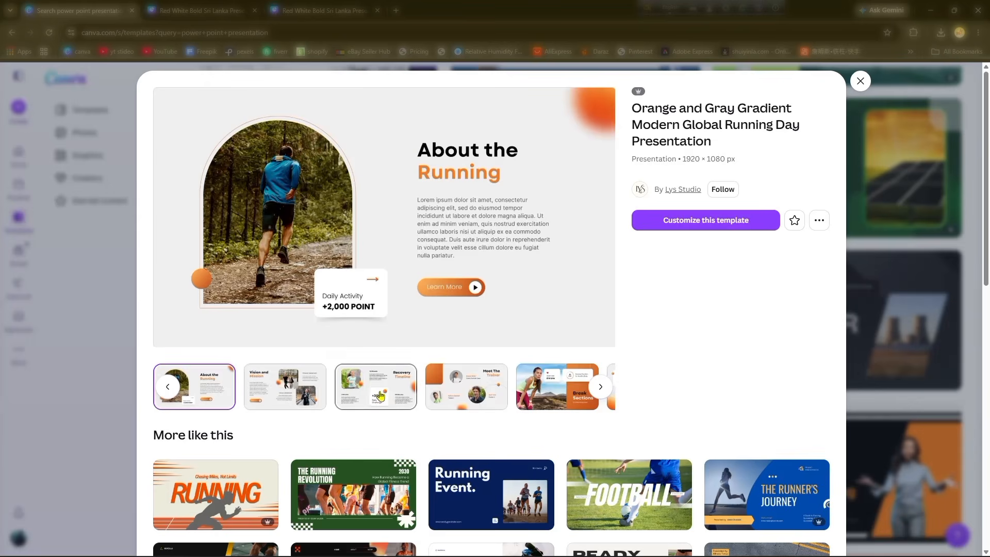
Preview the Orange and Gray Gradient Modern Global Running Day Presentation template's slides and open the template for customizing
click(447, 393)
click(447, 394)
click(448, 393)
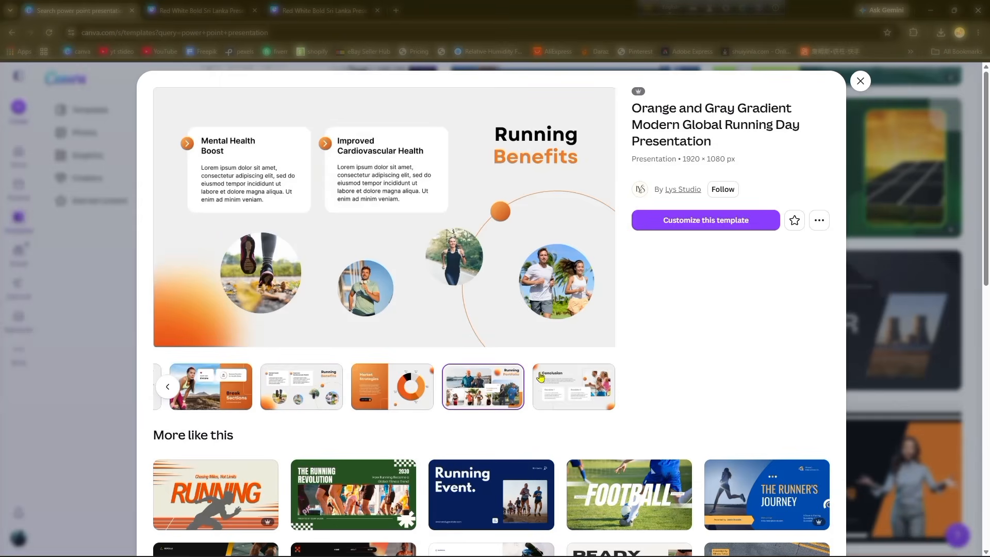
double_click(710, 221)
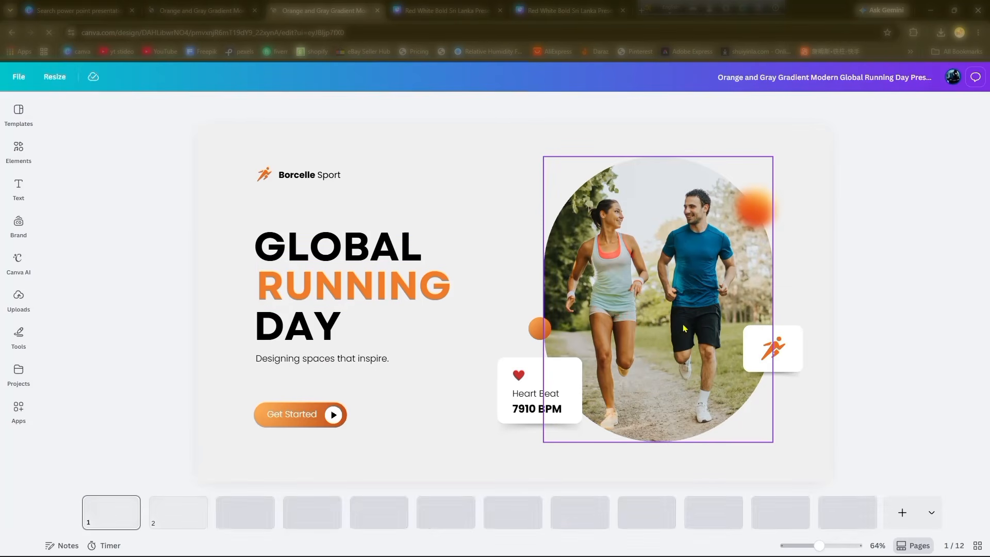
Replace the running couple photo on slide 1 with the uploaded yellow-background portrait of the man in glasses
click(660, 302)
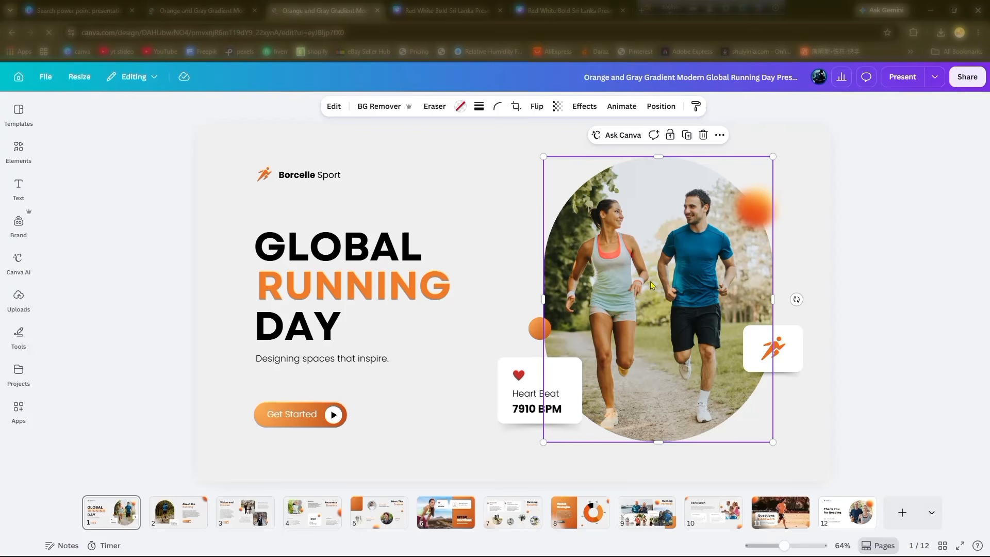
click(19, 298)
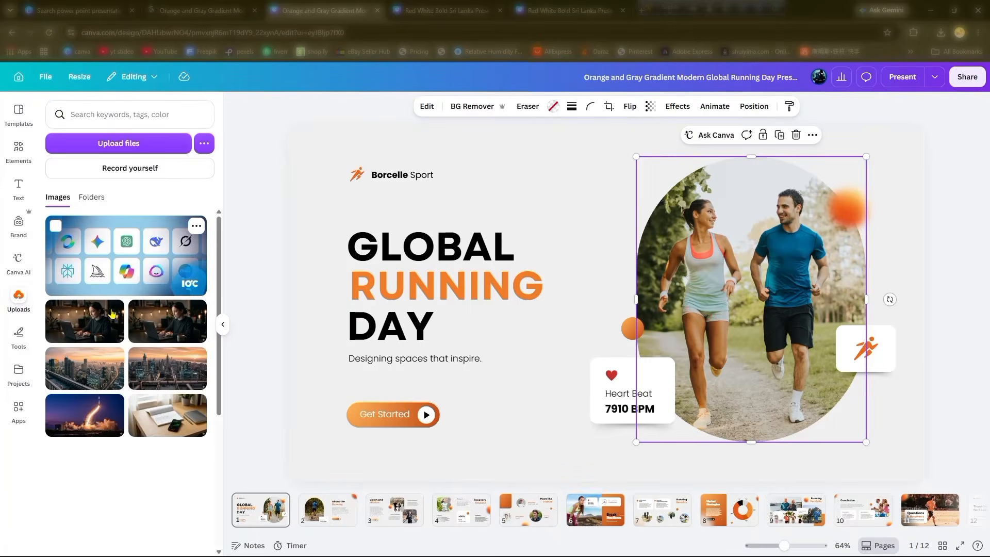
scroll(118, 273, down, 7)
click(163, 306)
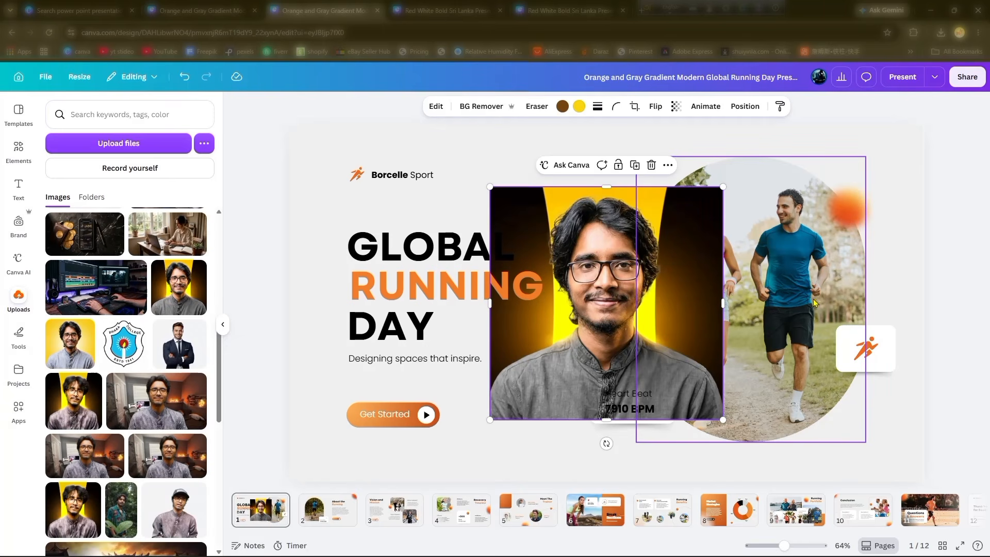
drag(562, 327, 774, 278)
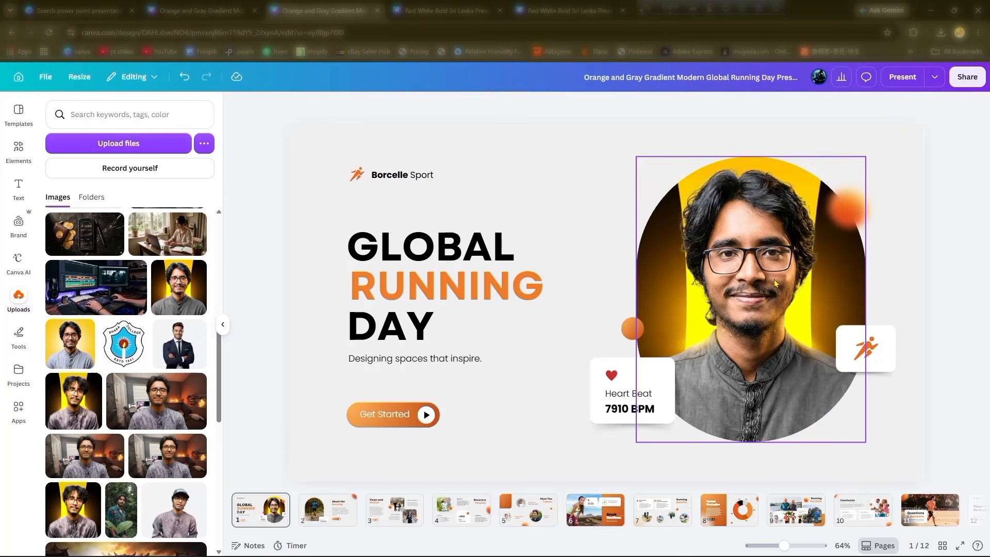
Fill the round photo frame on slide 1 with the uploaded photo of the man holding an ID badge
scroll(752, 302, down, 2)
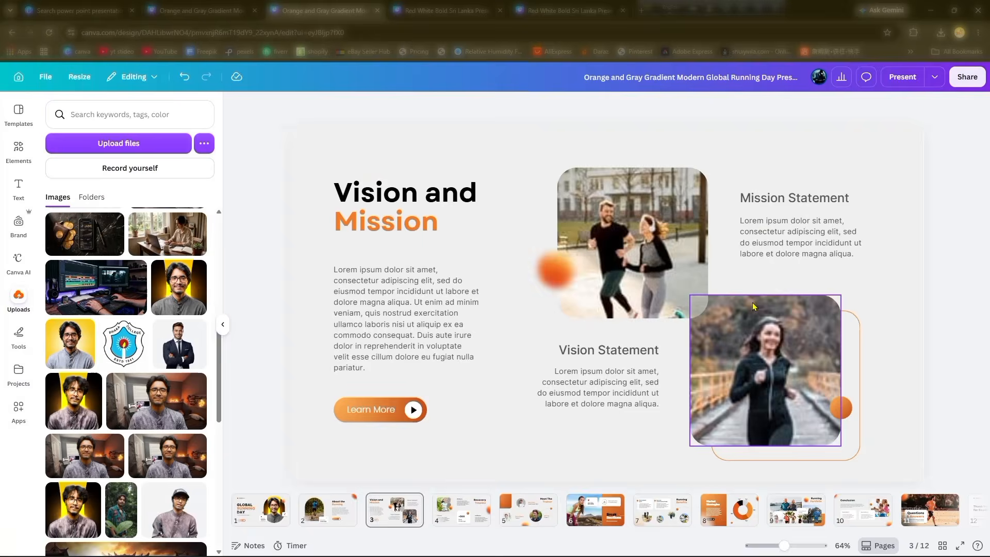
scroll(752, 302, up, 2)
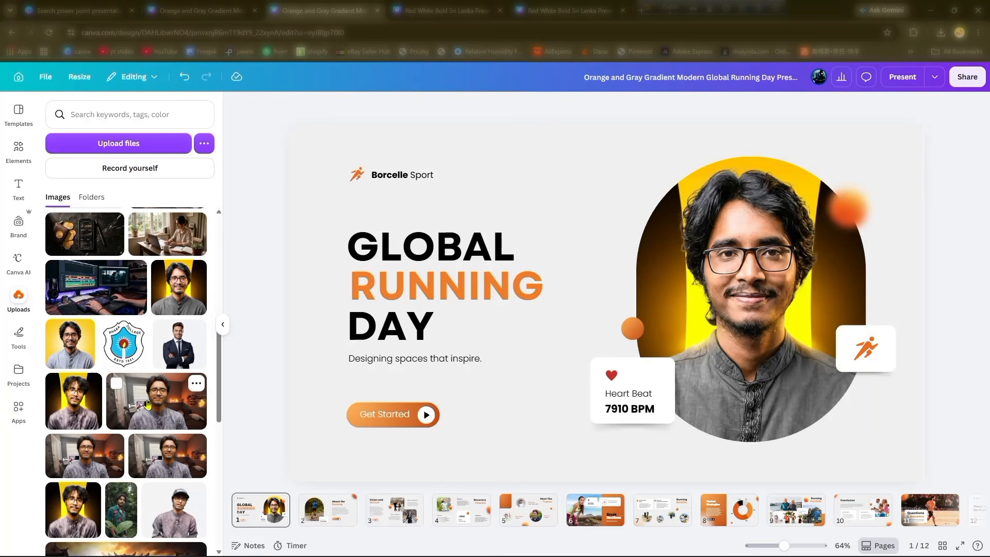
scroll(123, 361, up, 10)
scroll(98, 363, down, 10)
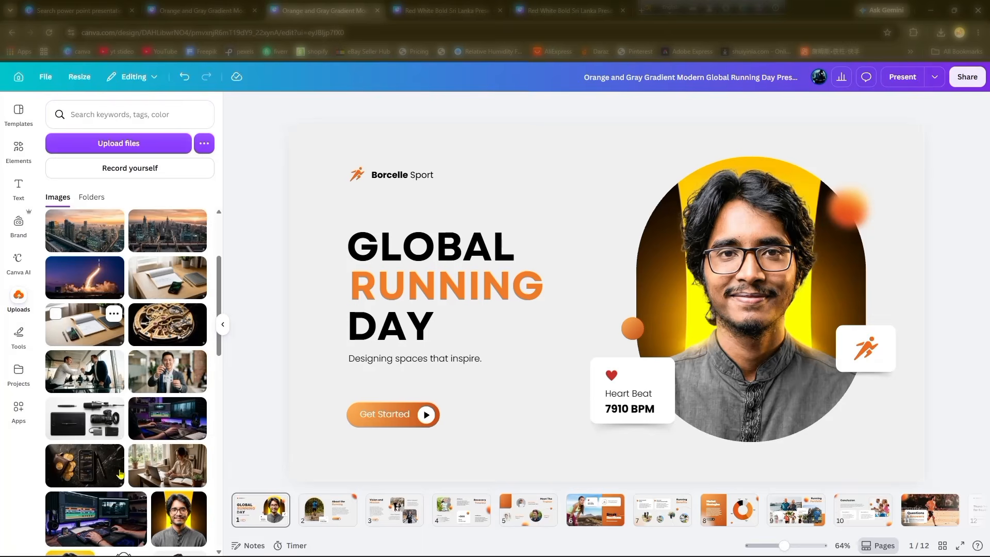
scroll(88, 411, down, 5)
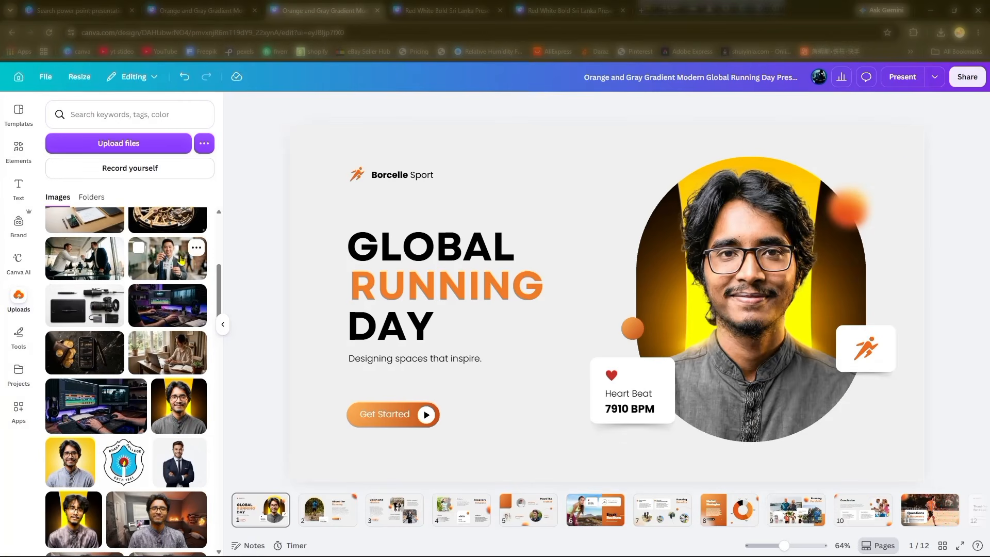
click(181, 261)
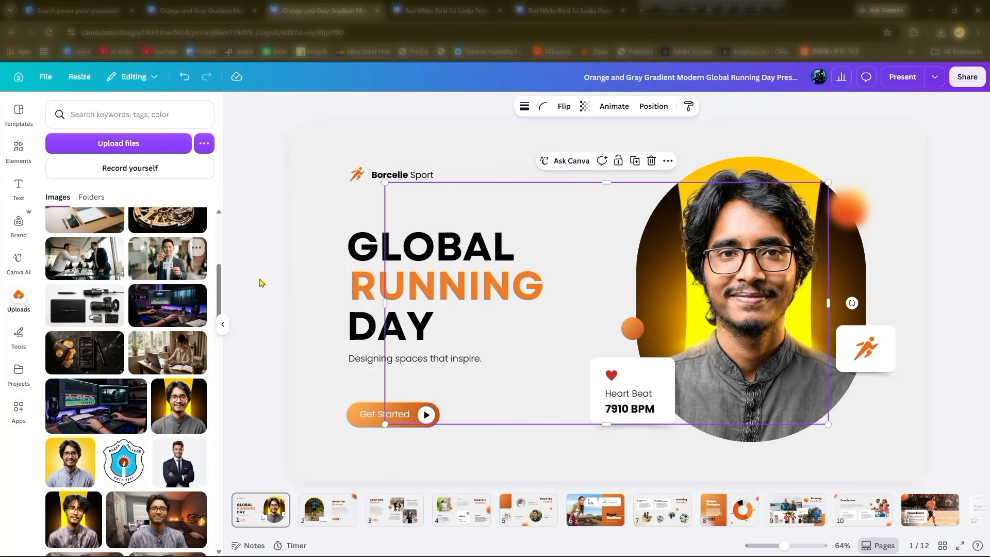
drag(671, 303, 783, 300)
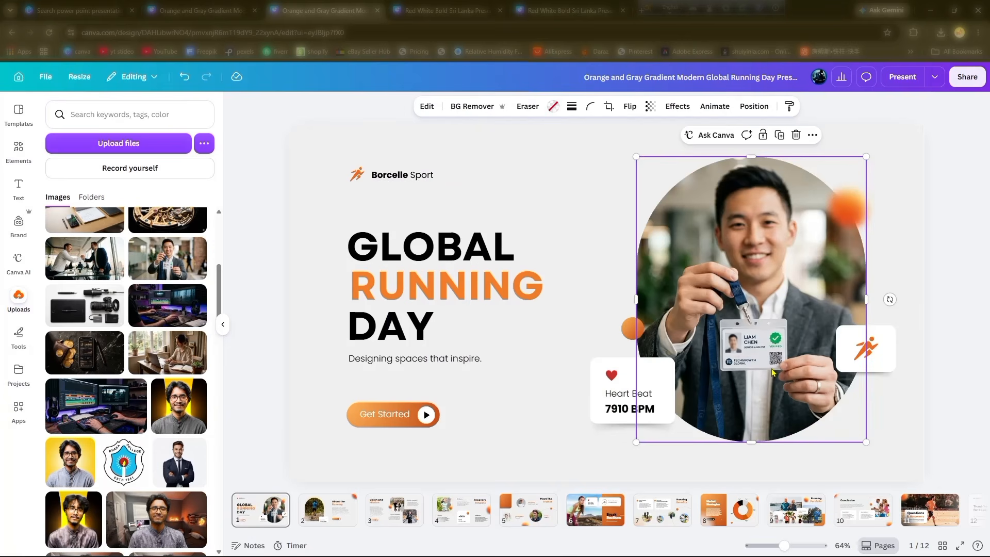
Upload eleven consecutive Gemini_Generated_Image pictures from the Downloads folder to the design's uploads
scroll(143, 272, up, 5)
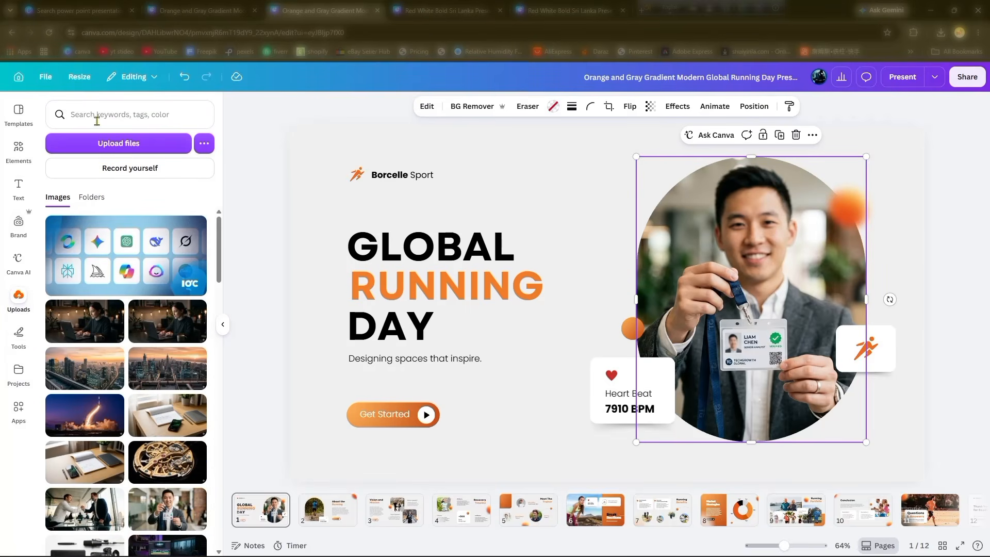
click(113, 143)
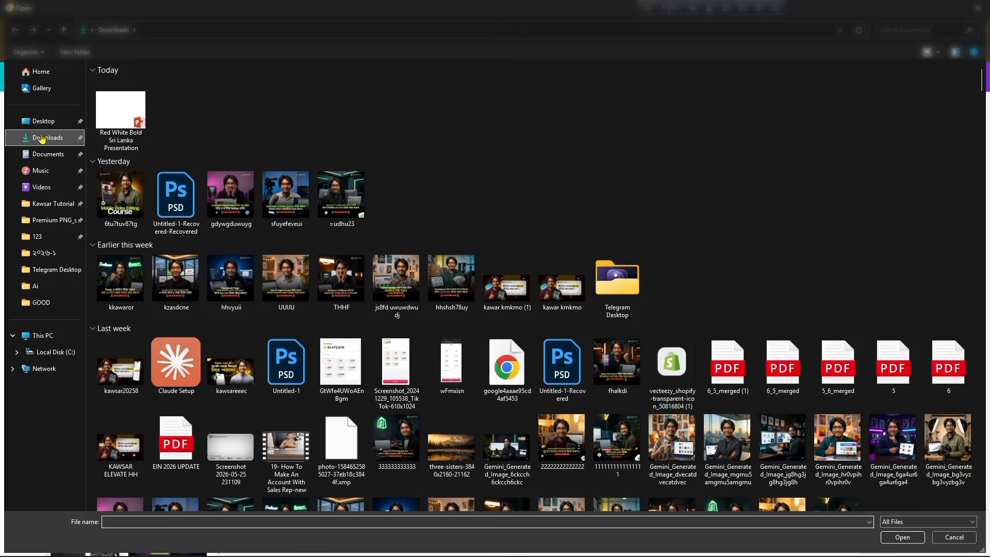
scroll(464, 283, down, 15)
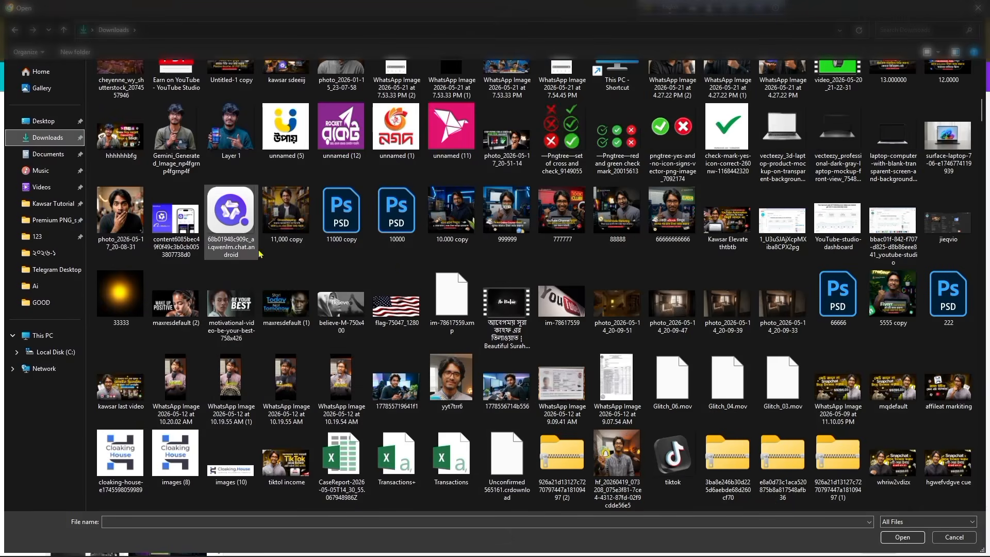
scroll(261, 253, up, 5)
drag(199, 224, 742, 196)
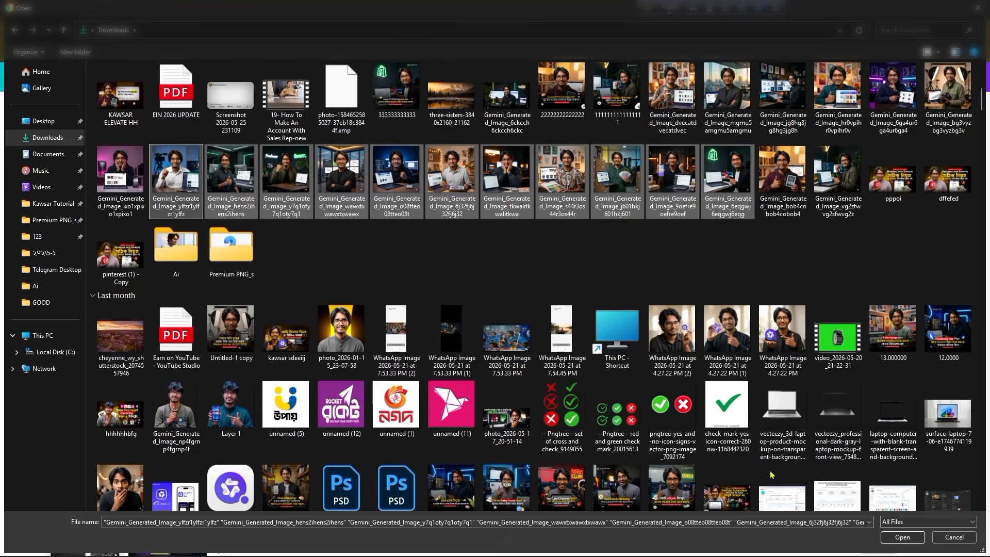
click(902, 537)
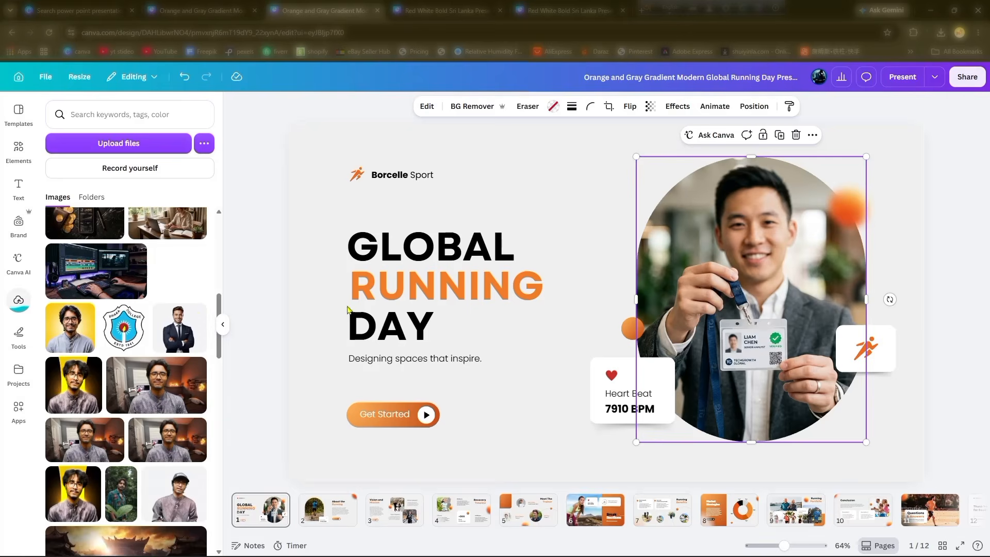
Look through slides 5 to 12 of the running presentation and examine their photos and layouts
scroll(548, 301, down, 3)
click(524, 503)
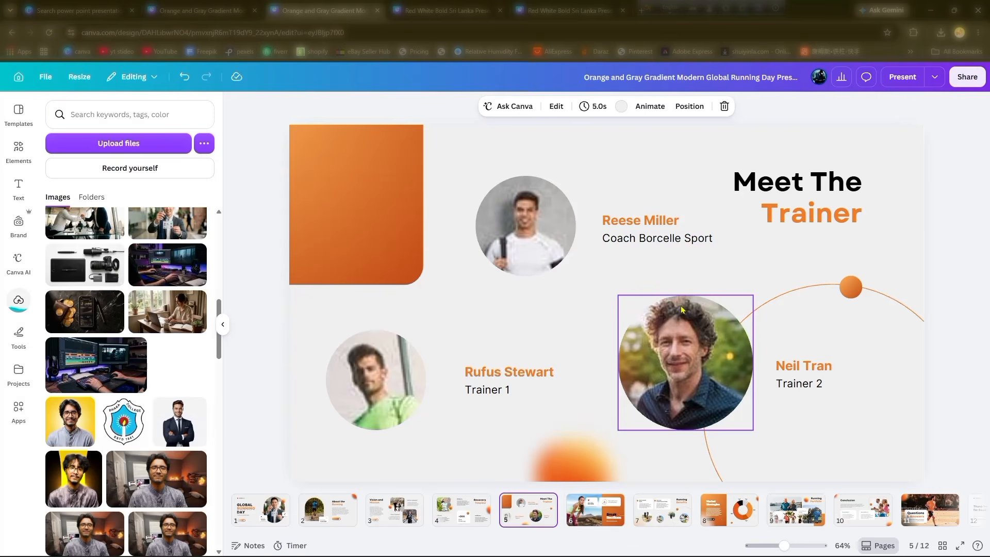
click(658, 503)
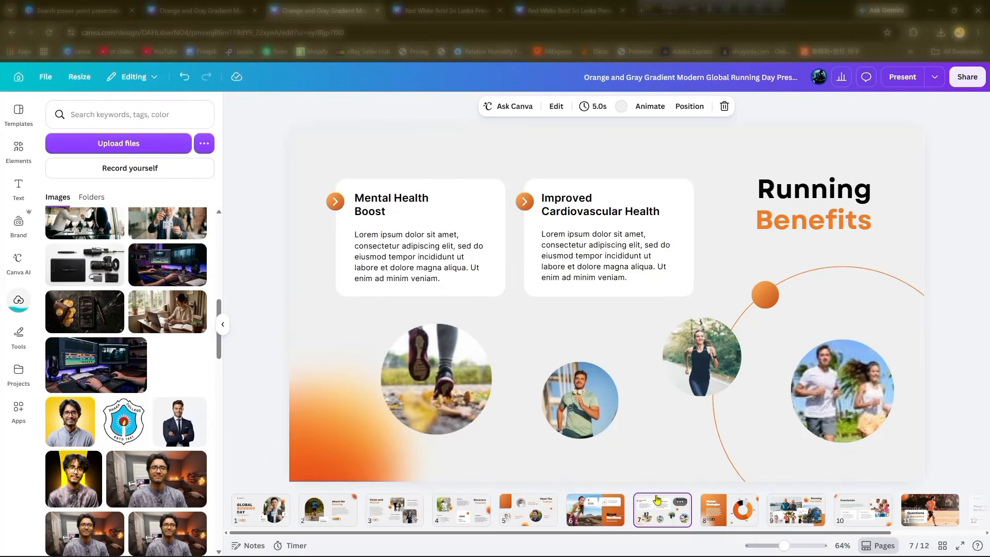
click(747, 516)
click(796, 510)
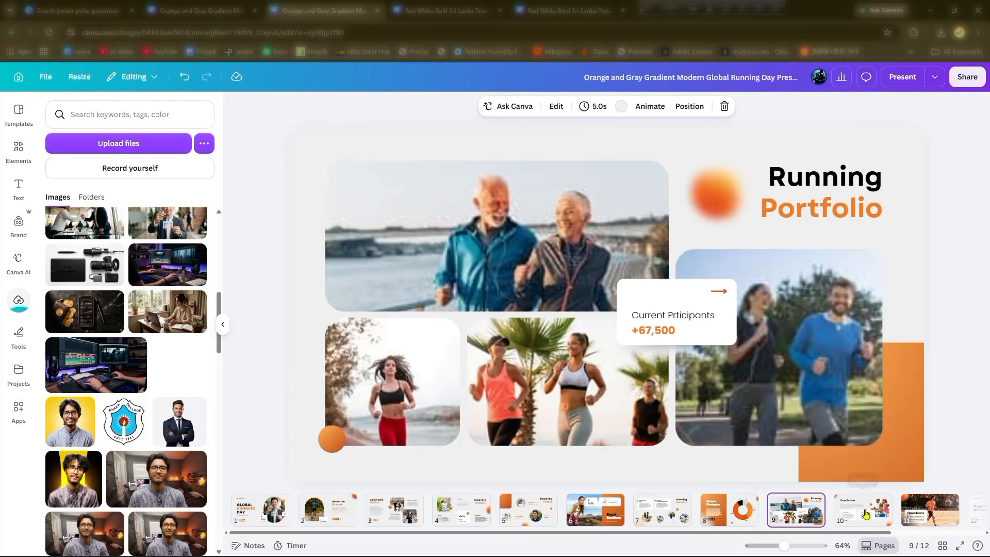
click(866, 514)
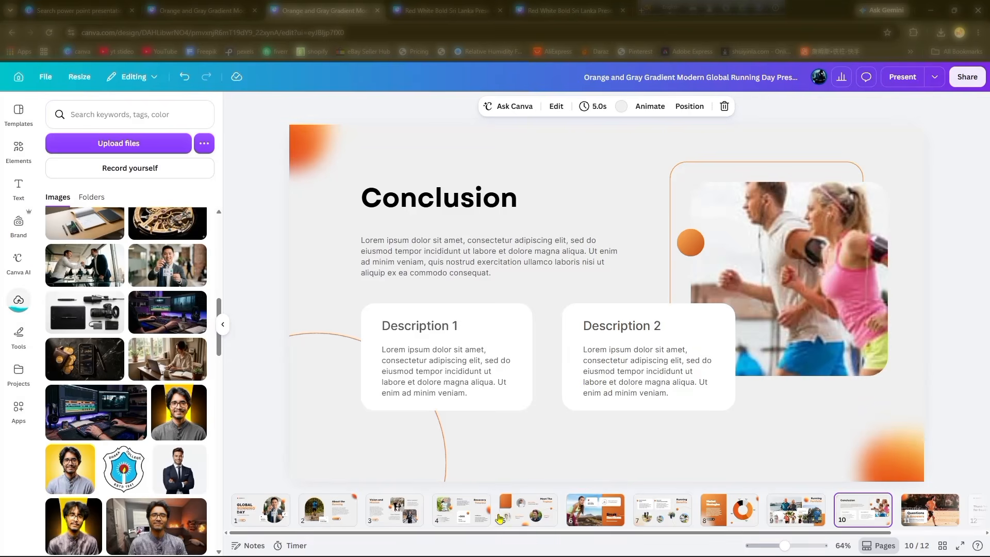
scroll(496, 359, down, 2)
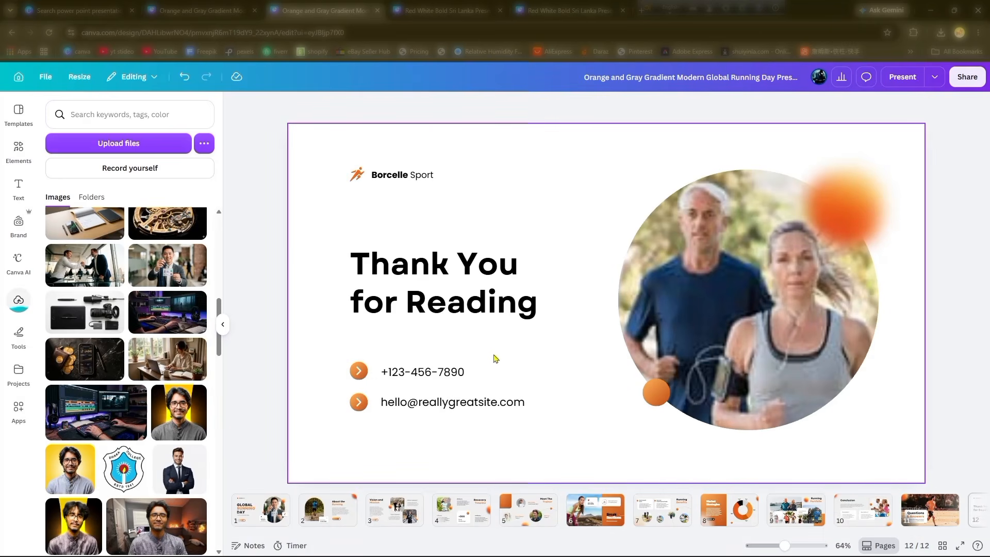
scroll(494, 358, up, 4)
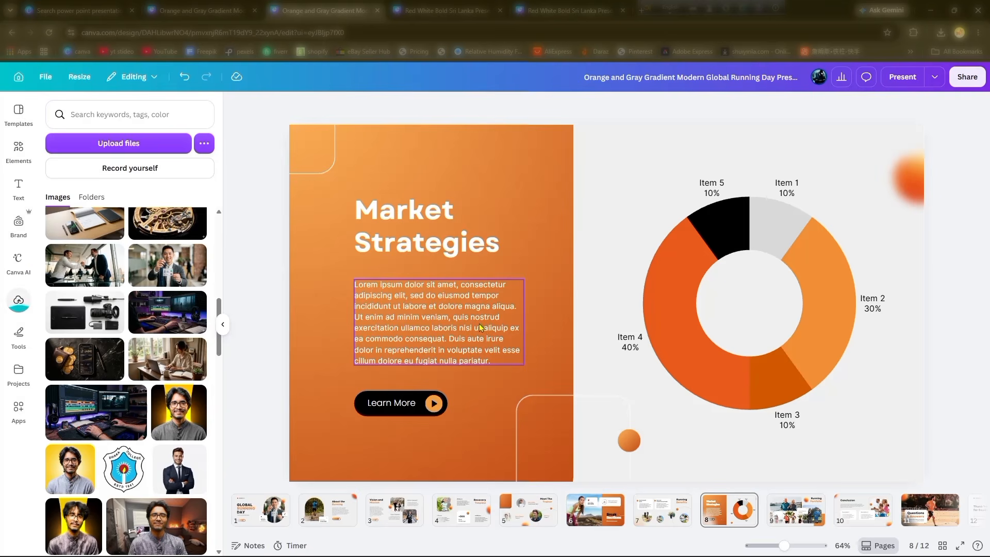
scroll(617, 327, up, 2)
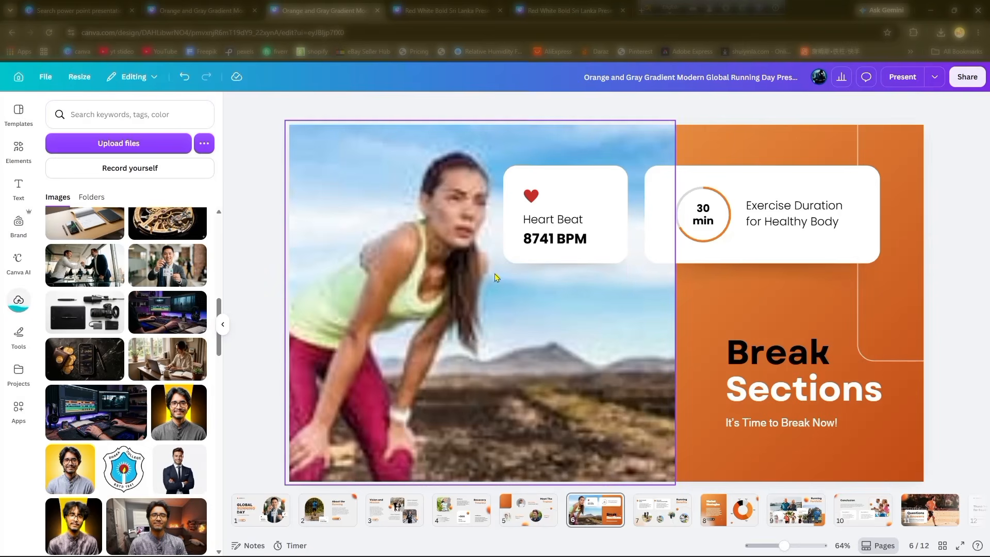
Replace the large photo on the Break Sections slide with the uploaded picture showing the Facebook page on a laptop
scroll(161, 335, up, 8)
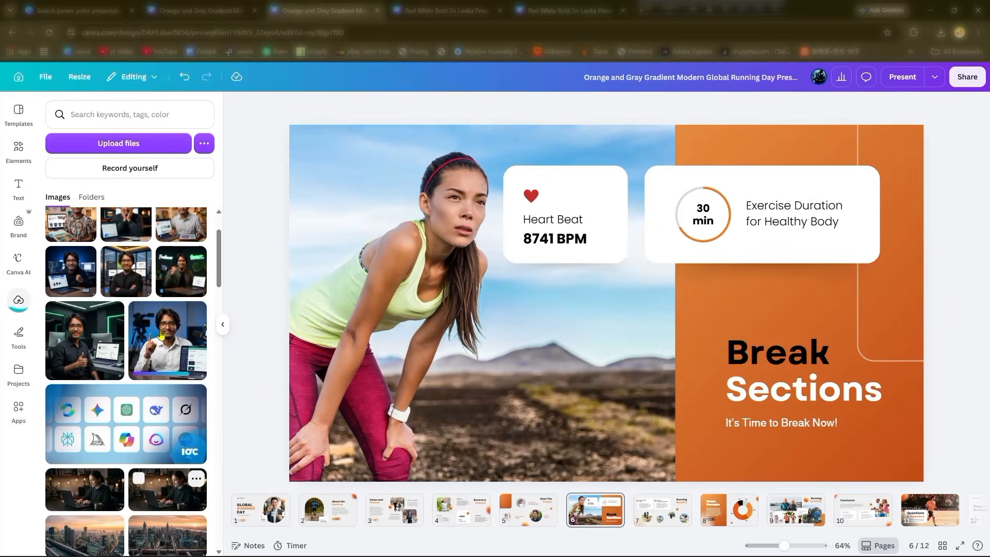
drag(181, 295, 453, 313)
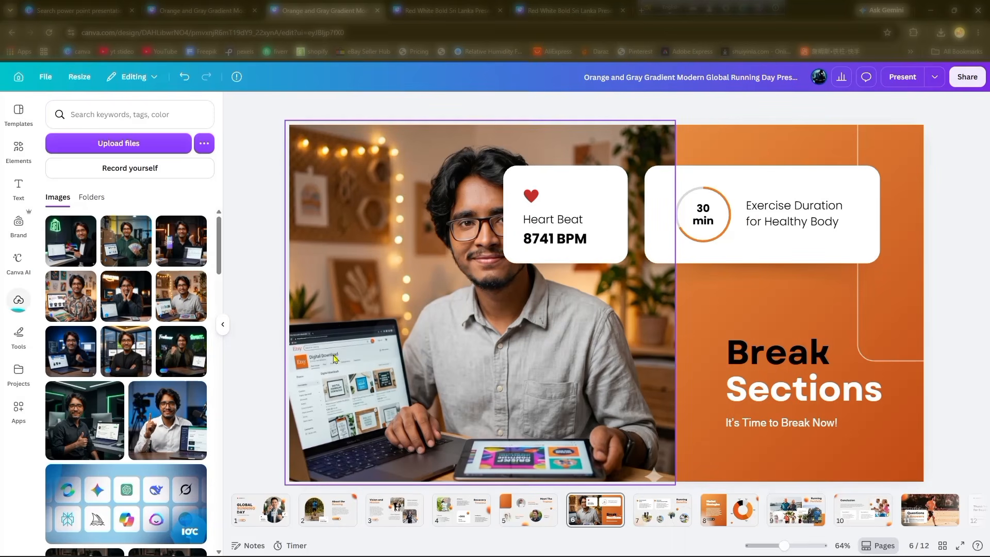
drag(72, 355, 359, 369)
drag(95, 351, 450, 319)
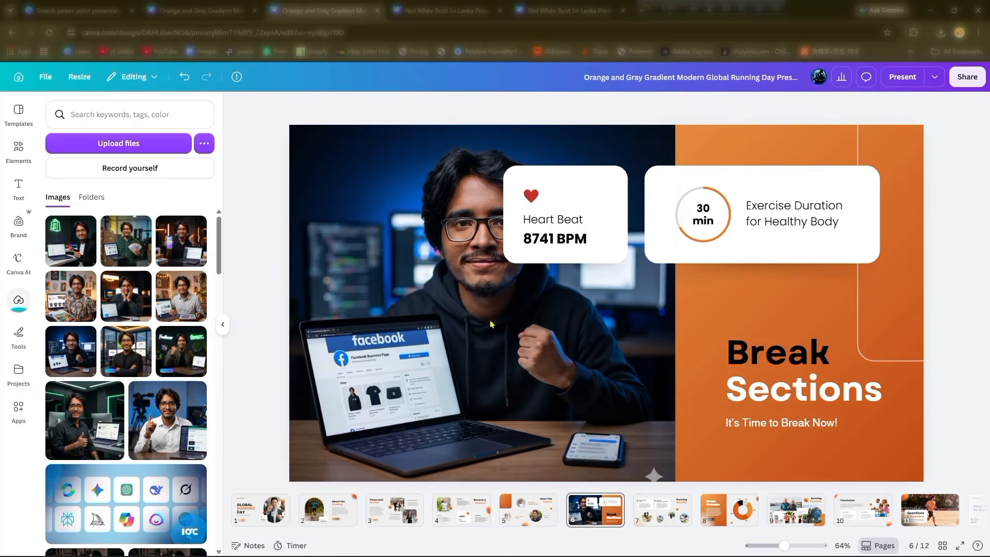
Replace the four circular photos on the Running Benefits slide with different newly uploaded pictures of the man with a laptop
scroll(490, 324, down, 2)
scroll(581, 325, up, 1)
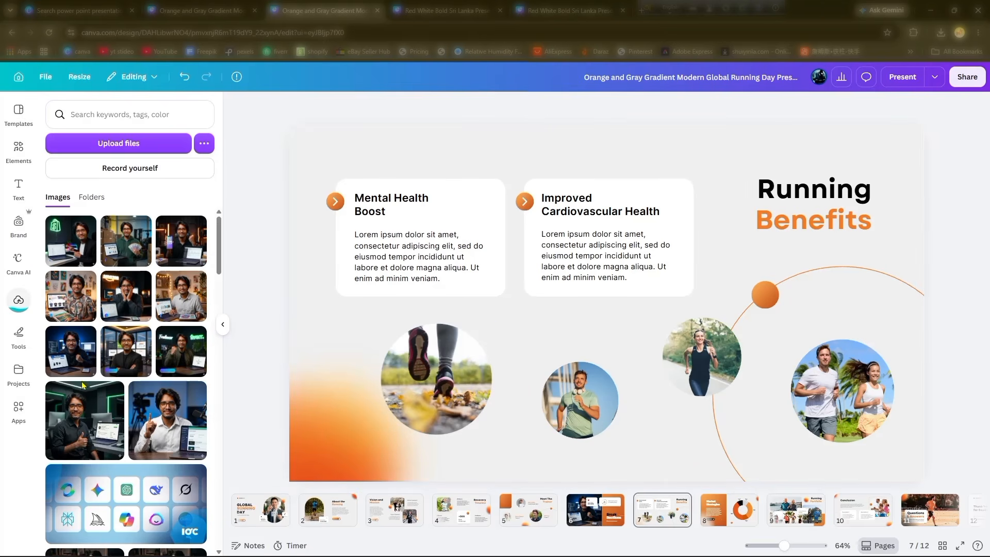
drag(82, 384, 438, 382)
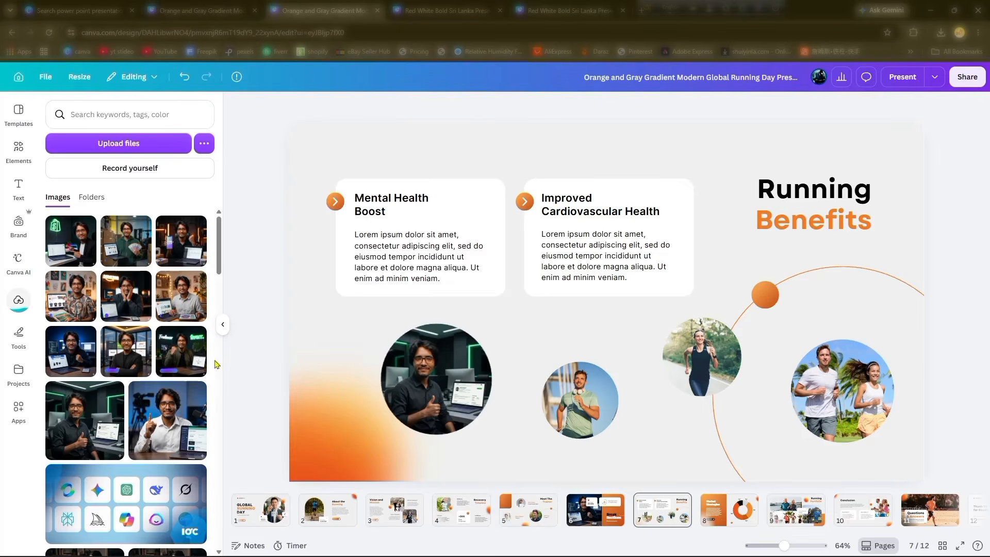
drag(180, 355, 580, 400)
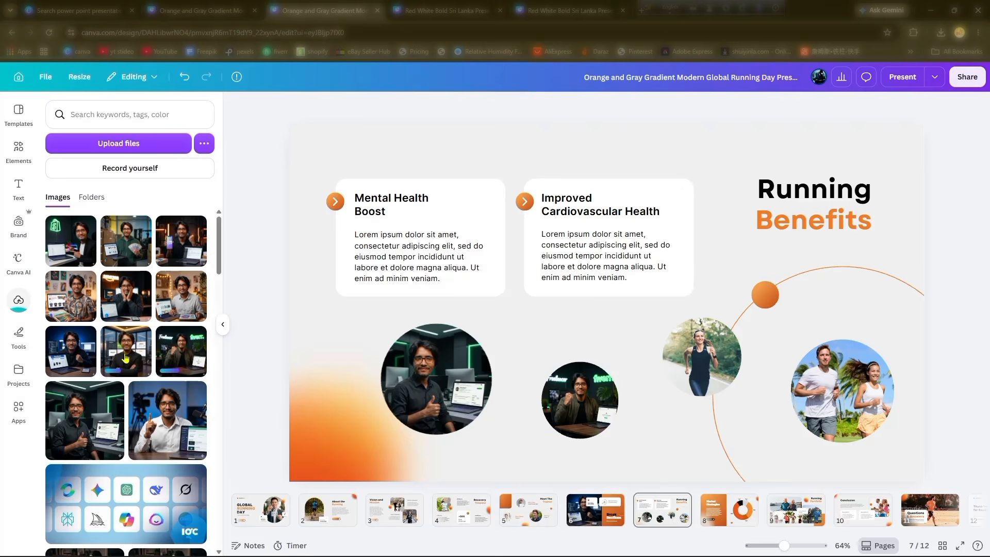
drag(71, 348, 699, 354)
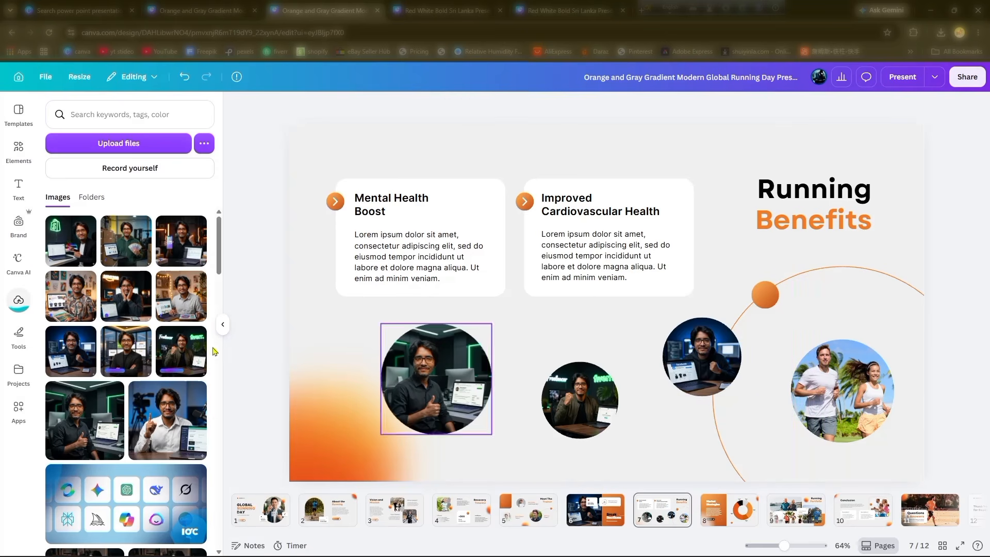
drag(513, 327, 836, 356)
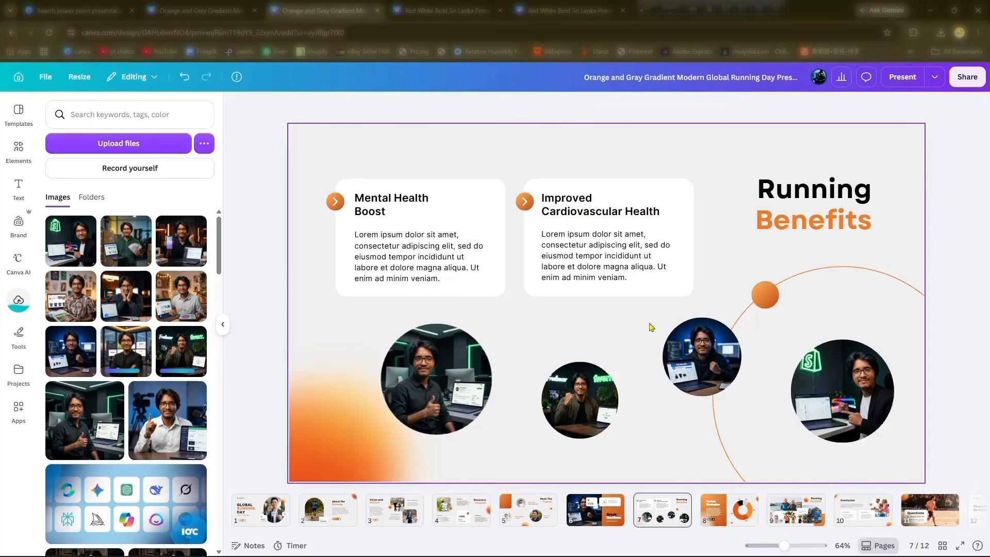
click(817, 200)
double_click(817, 200)
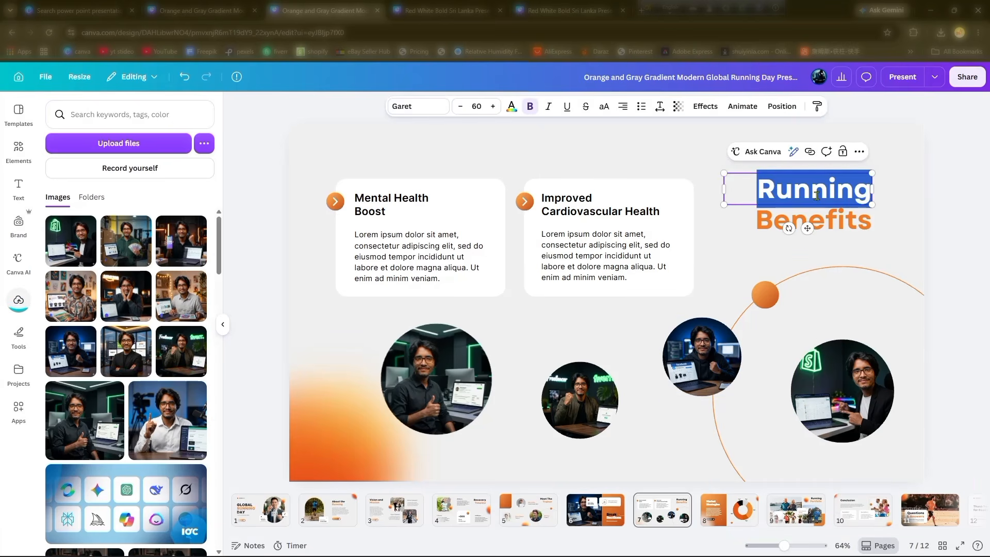
double_click(855, 220)
click(943, 216)
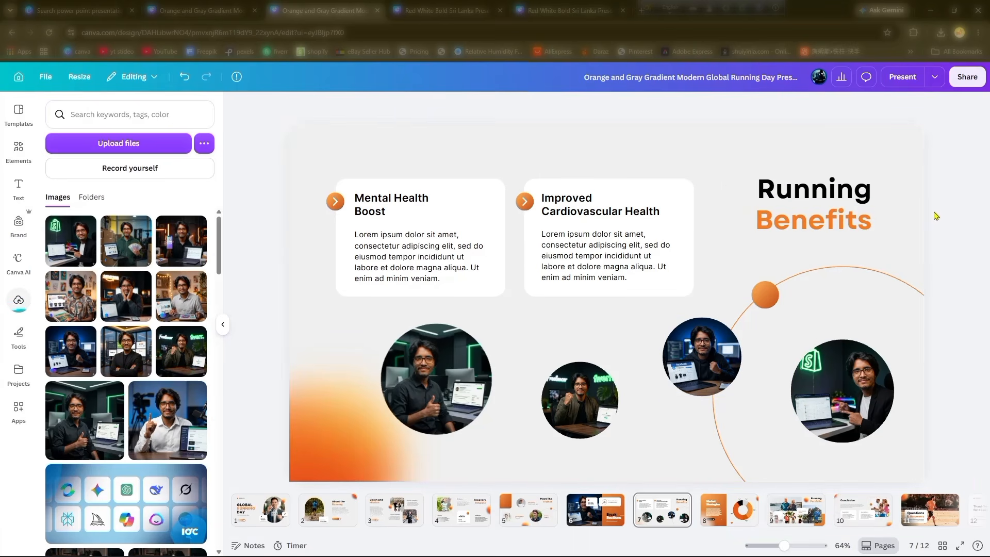
Replace the wide photo on the Running Portfolio slide with the uploaded picture of the man in a grey shirt, reframed to show his whole head
scroll(692, 289, down, 1)
click(790, 526)
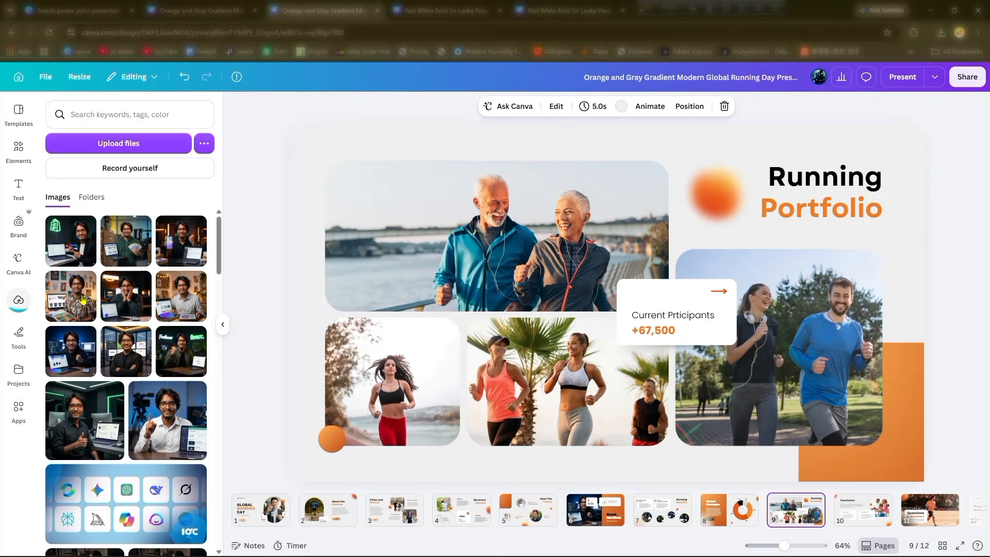
drag(179, 299, 407, 256)
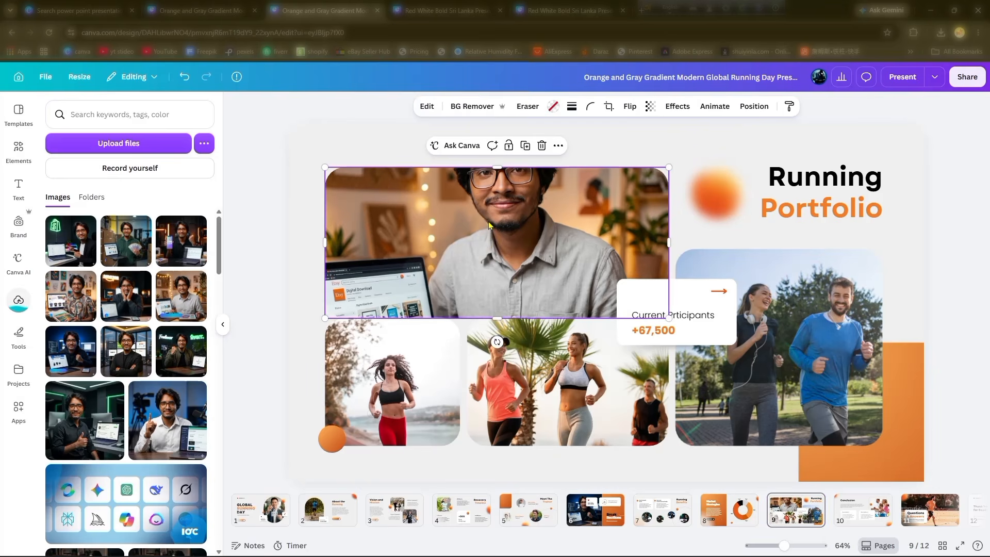
double_click(529, 207)
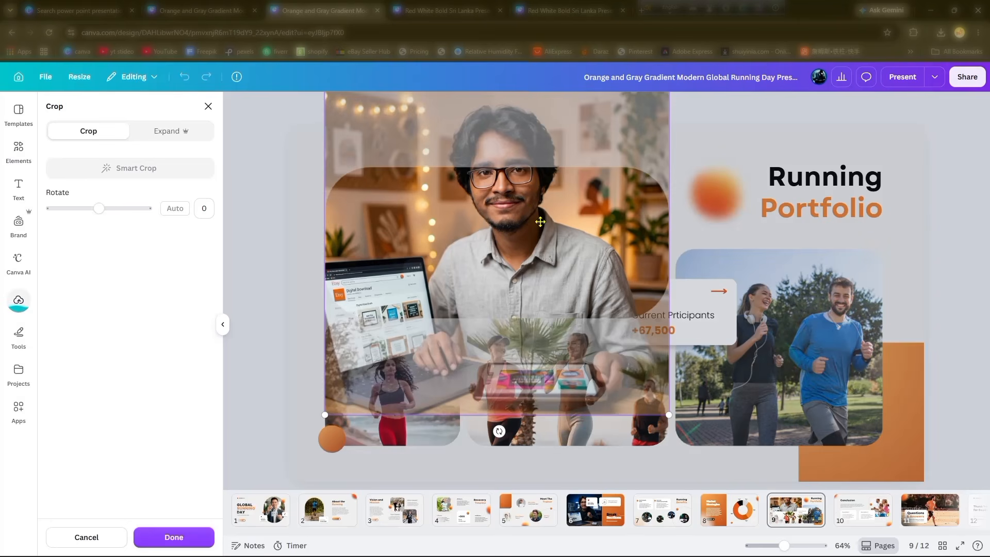
drag(539, 221, 542, 291)
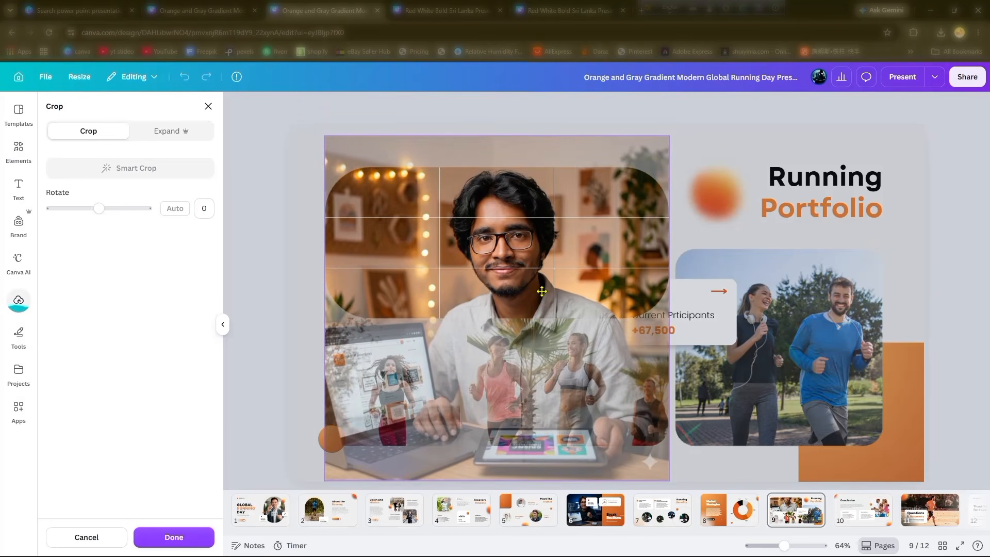
click(715, 243)
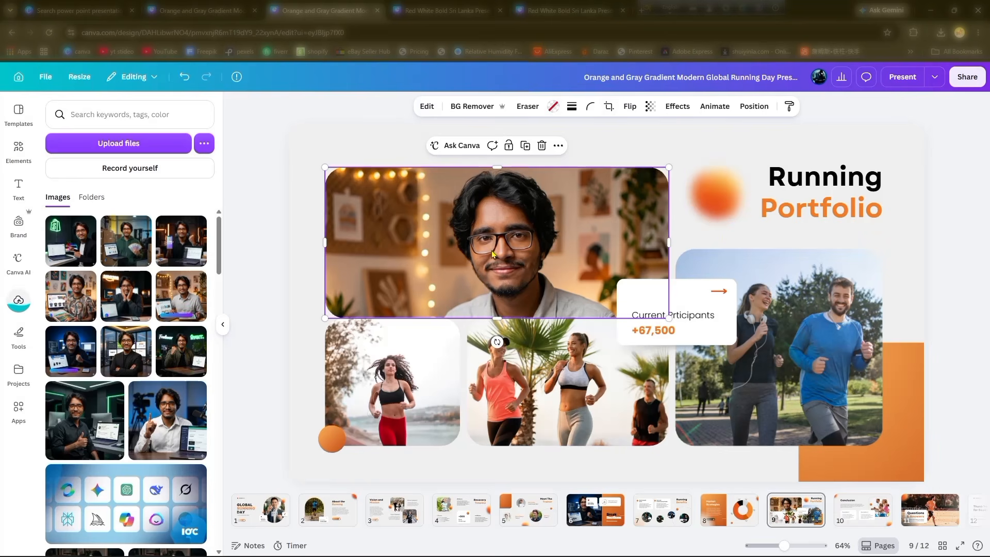
drag(491, 250, 492, 241)
Replace the photo of the running couple on the Running Portfolio slide with the uploaded picture showing the glowing amazon sign
double_click(846, 341)
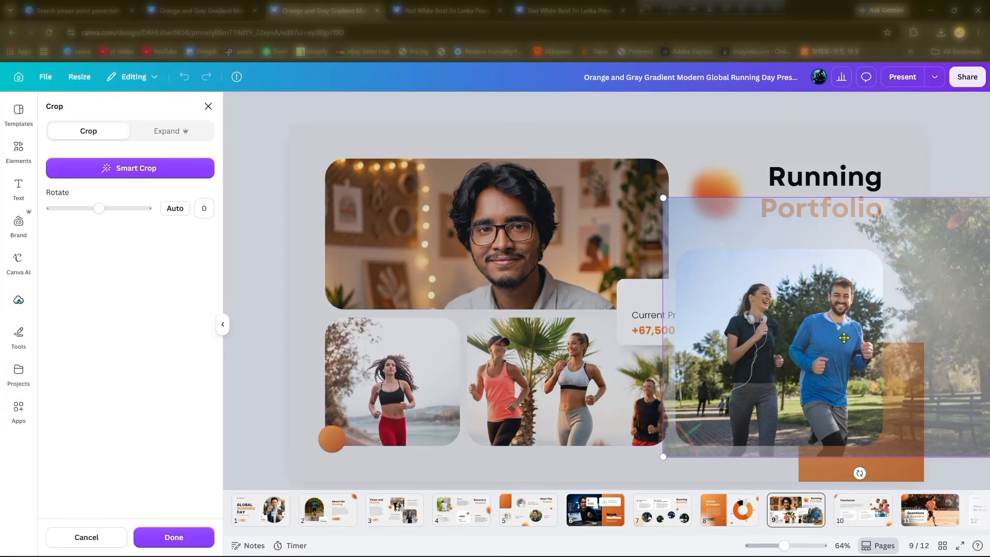
mouse_move(844, 338)
mouse_down()
mouse_move(637, 340)
mouse_move(854, 345)
mouse_up()
click(912, 181)
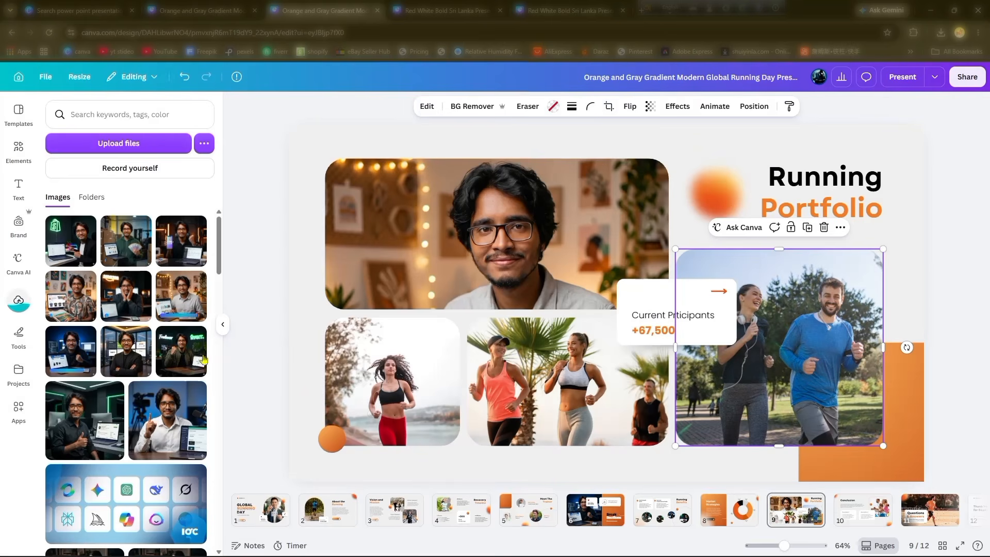
drag(138, 305, 804, 316)
click(922, 278)
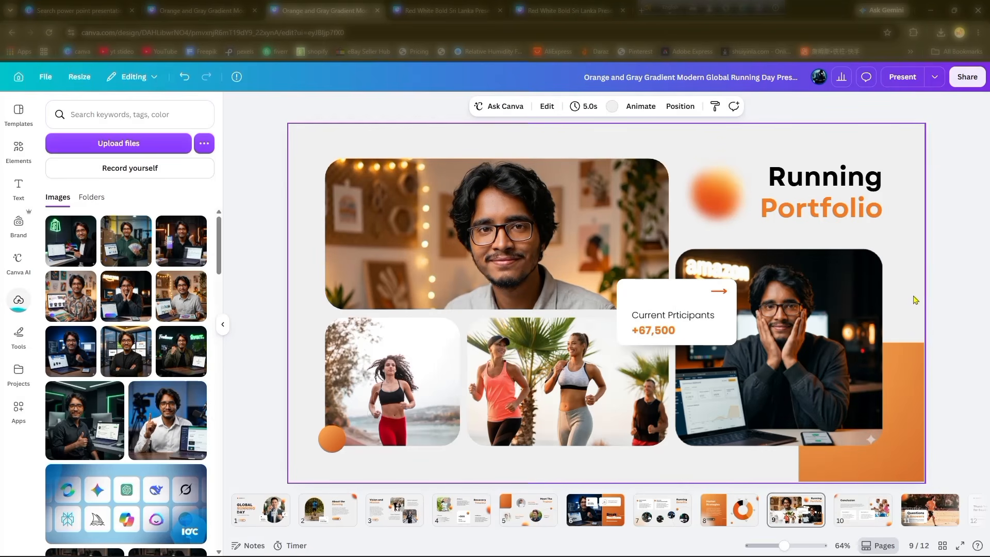
Delete the participants callout from the Running Portfolio slide: its white box, caption and orange number
click(710, 328)
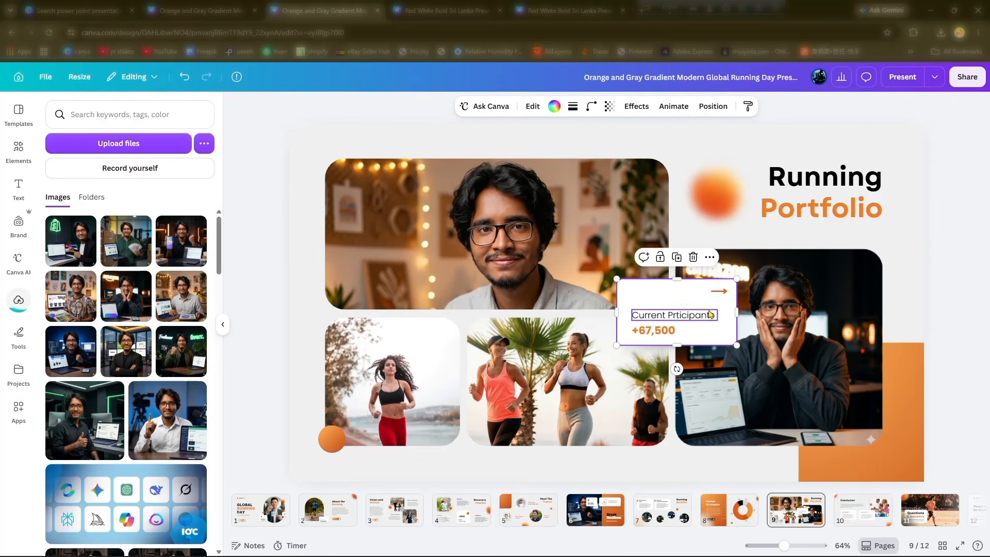
click(692, 257)
click(669, 341)
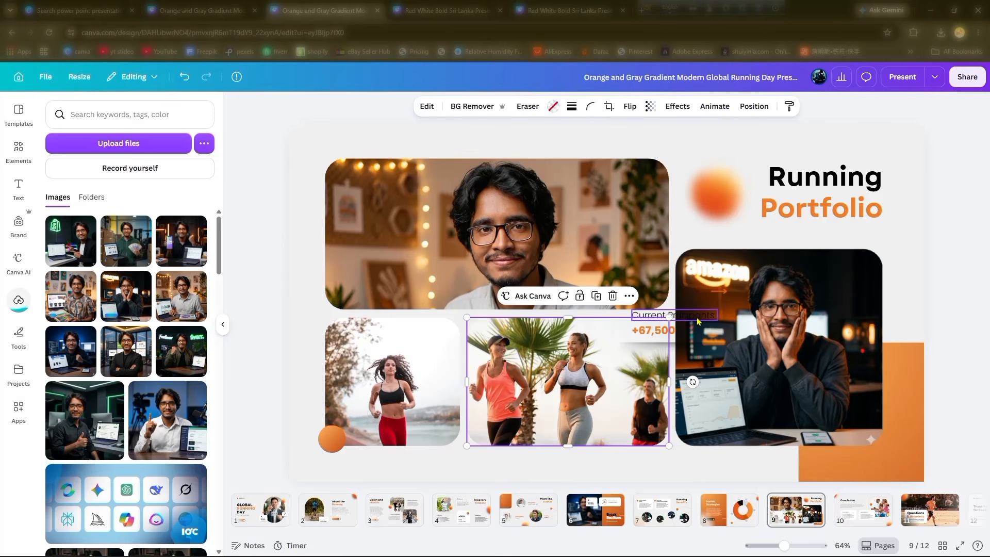
click(697, 317)
key(Delete)
click(671, 332)
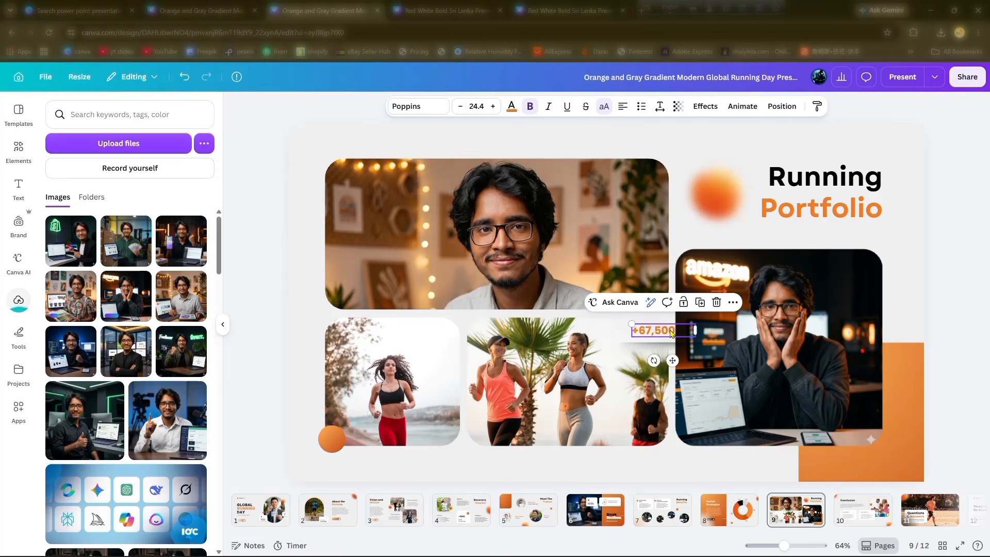
key(Delete)
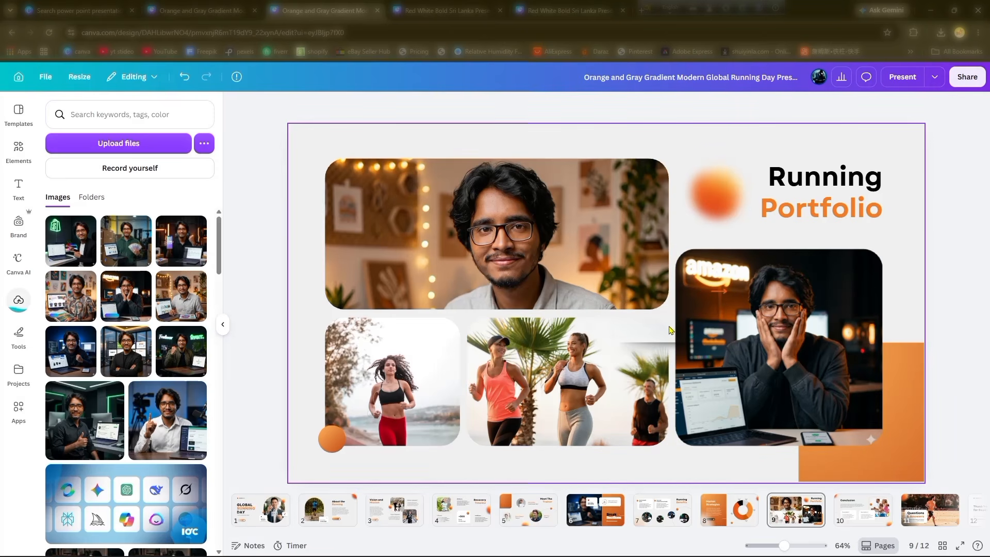
Delete both lines of the Running Portfolio title from the slide
click(811, 203)
key(Delete)
click(824, 181)
key(Delete)
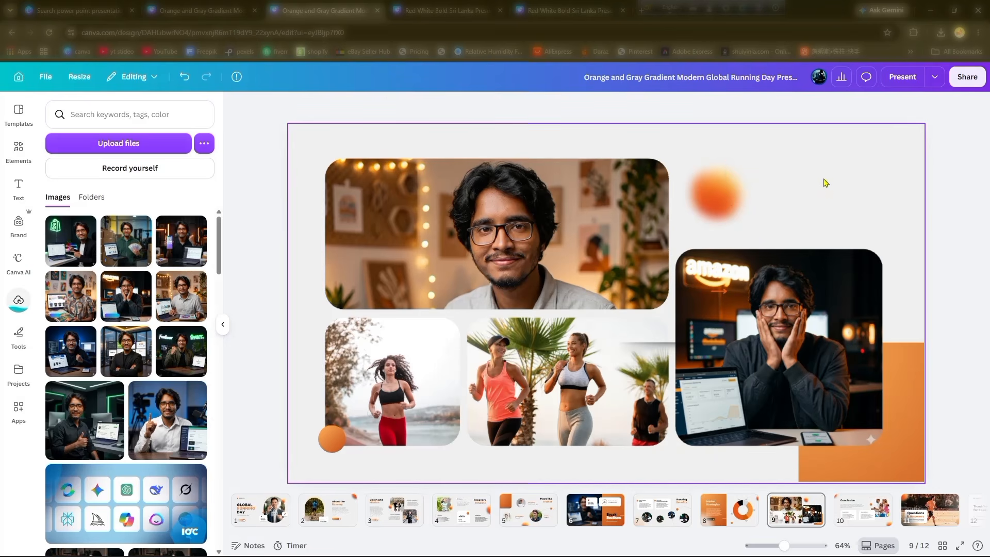
click(742, 201)
key(Delete)
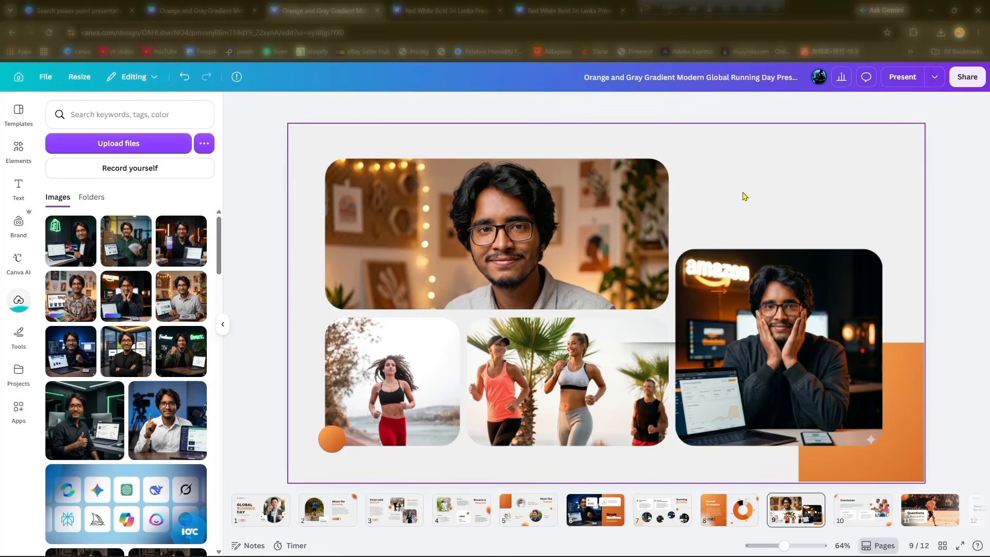
key(ctrl+z)
Replace the two lower runner photos on slide 9 with the uploaded pictures of the man holding banknotes and the man holding a phone
click(340, 413)
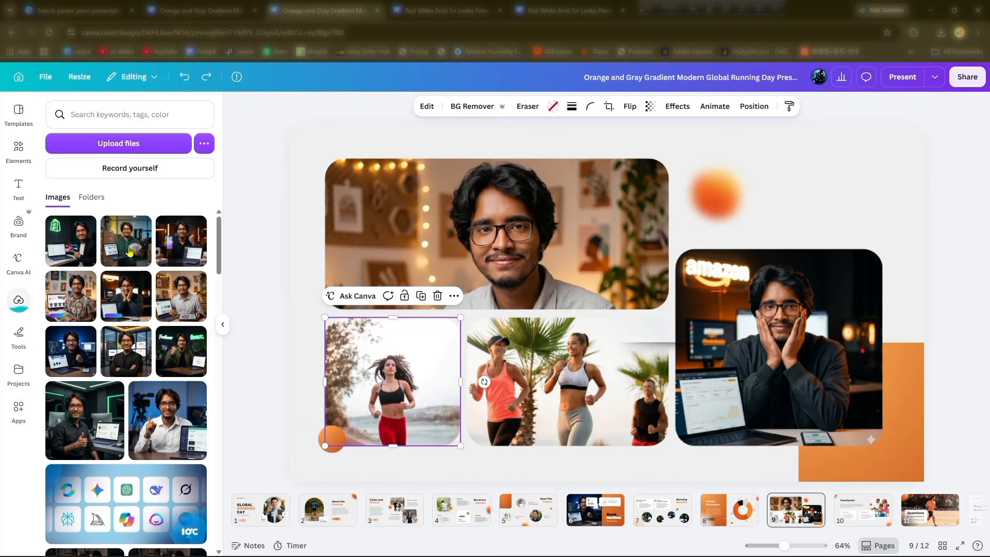
drag(130, 251, 397, 372)
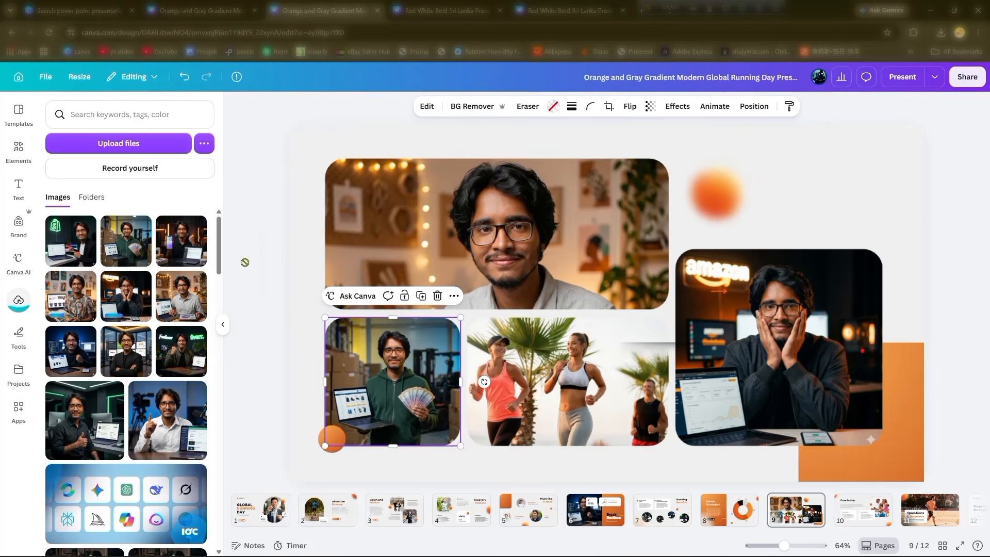
drag(245, 262, 518, 351)
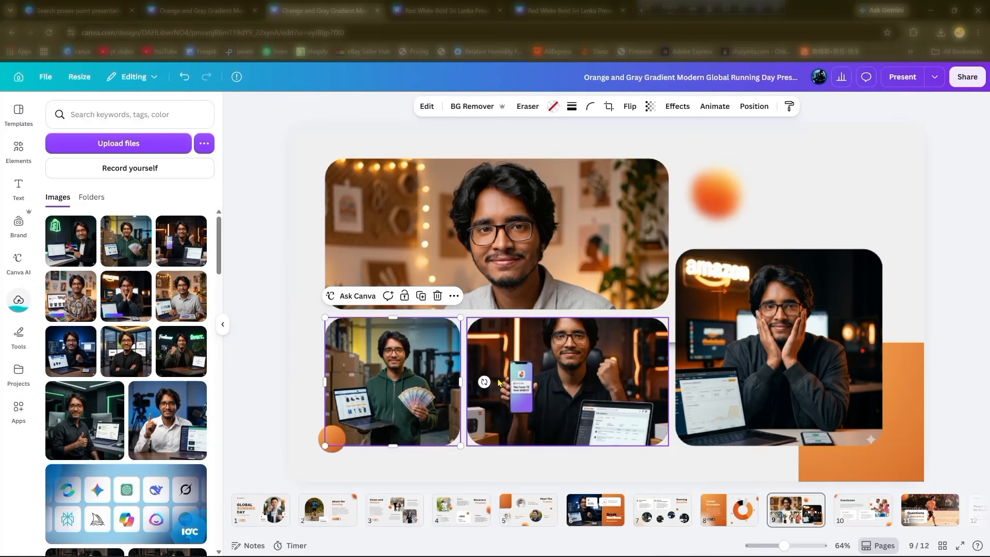
click(919, 434)
click(965, 317)
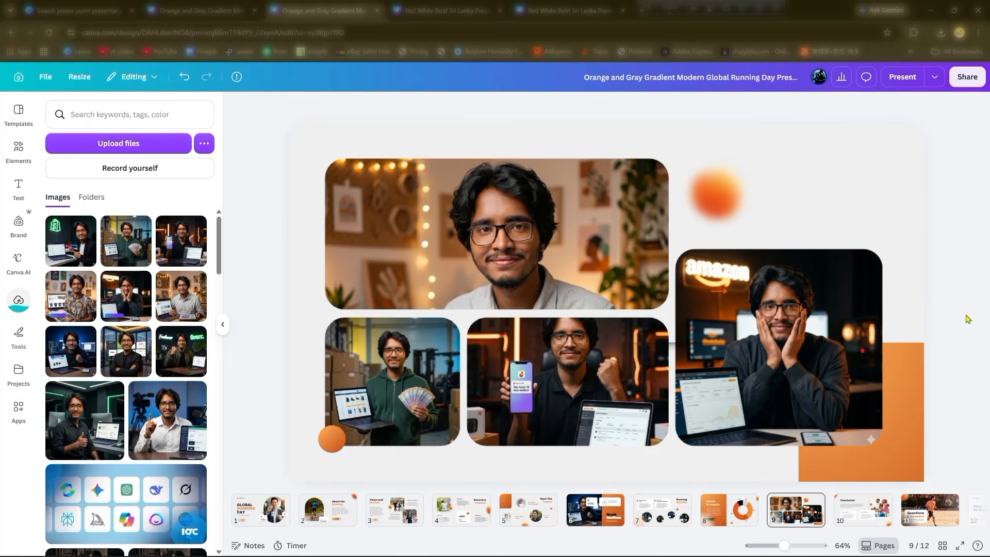
Switch slide 9 to editing as a video and move the playhead to about 3.5 s
right_click(785, 221)
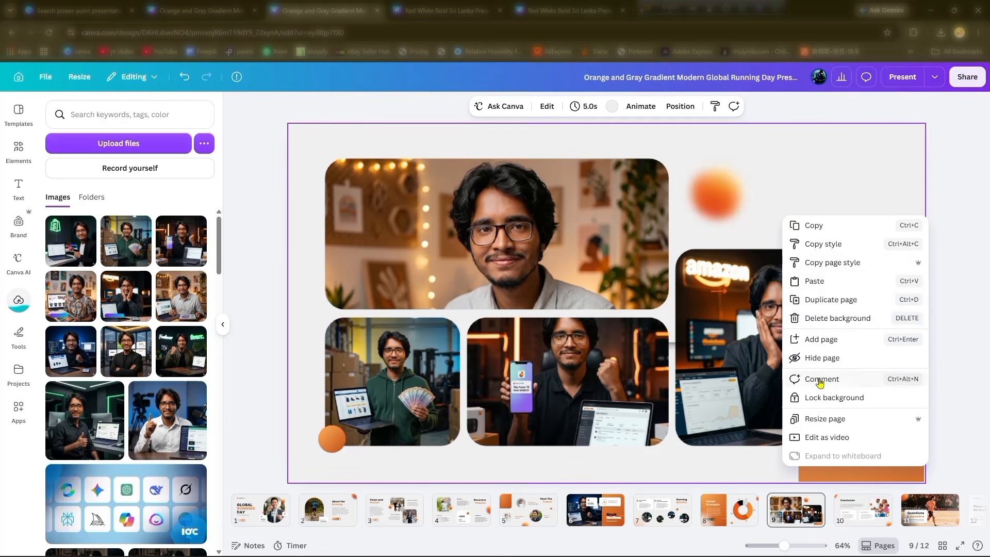
click(856, 439)
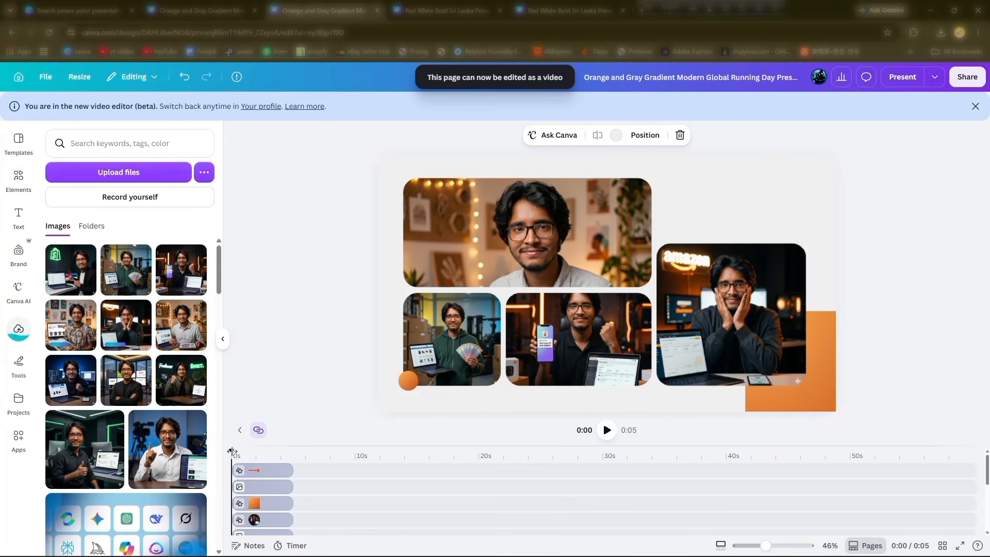
drag(231, 451, 274, 460)
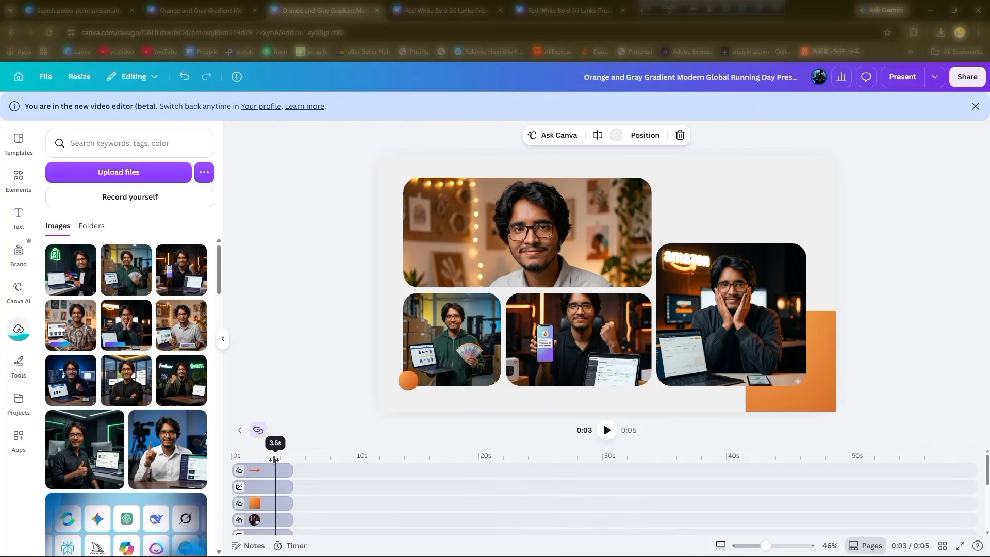
Inspect the element clips on the slide's video timeline and play the page preview
click(254, 471)
click(266, 485)
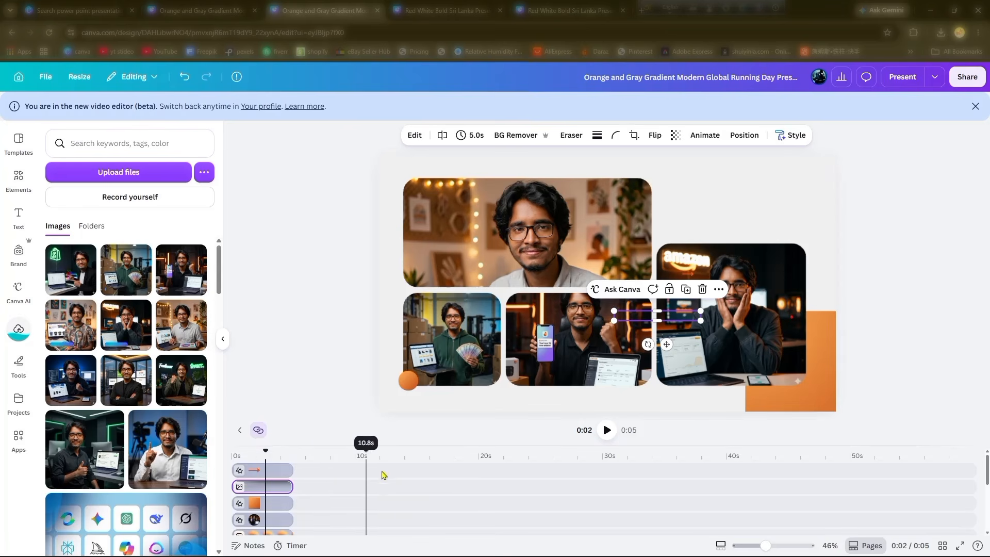
click(834, 277)
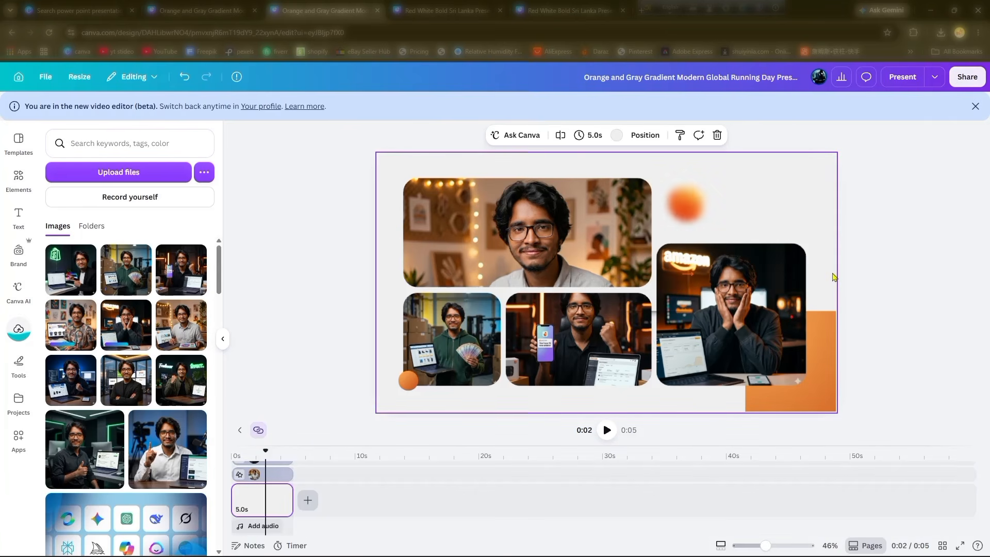
right_click(812, 269)
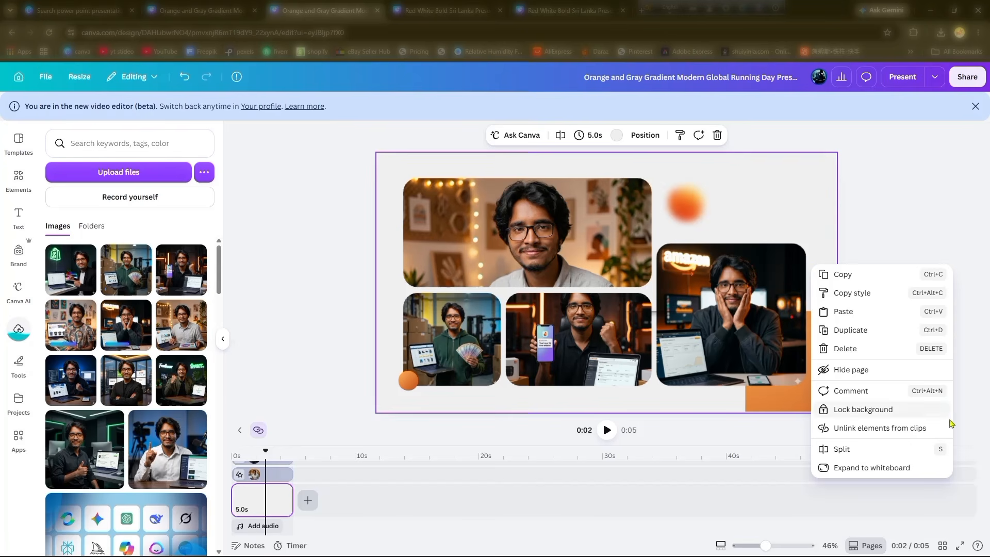
click(984, 364)
click(606, 431)
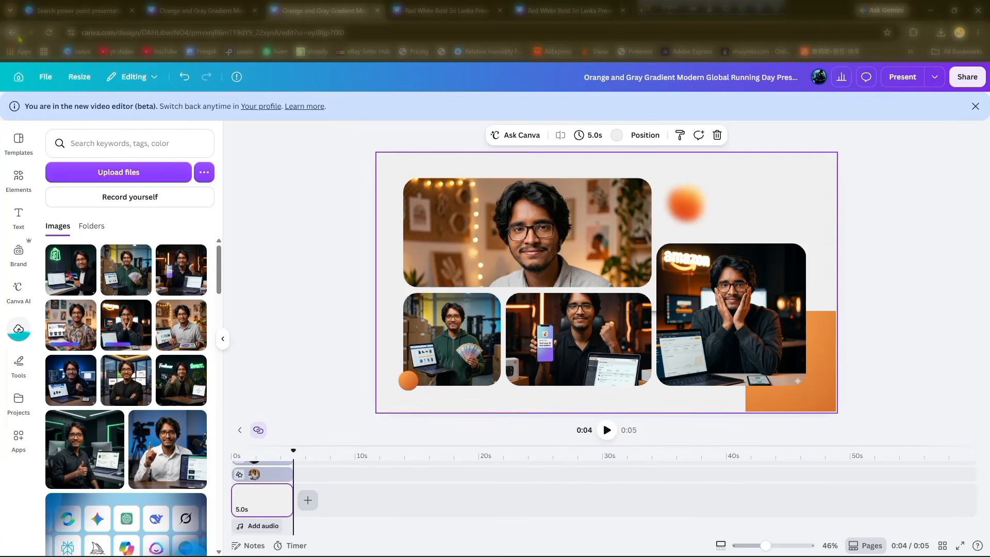
Switch to Fiverr and search its services for powerpoint presentation
key(ctrl+w)
click(861, 79)
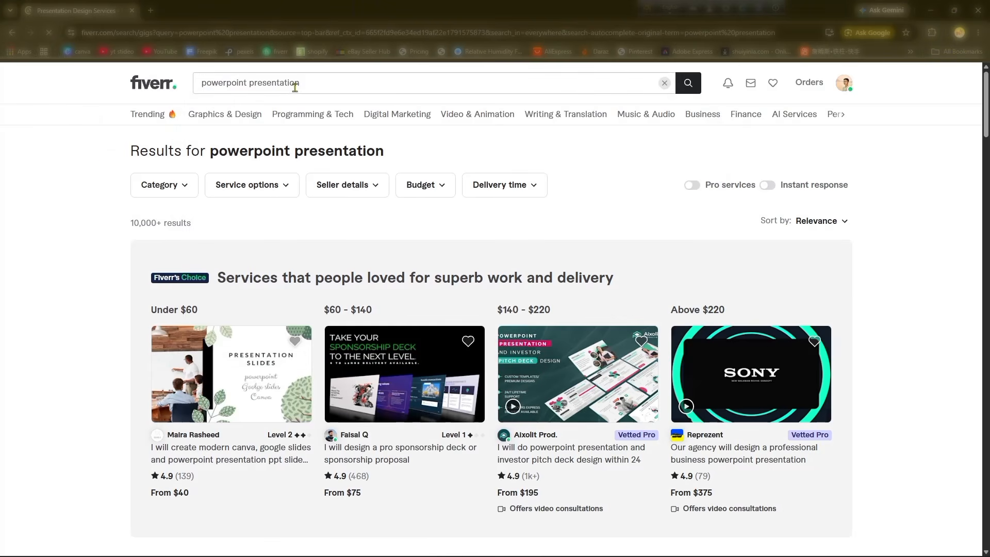
click(295, 87)
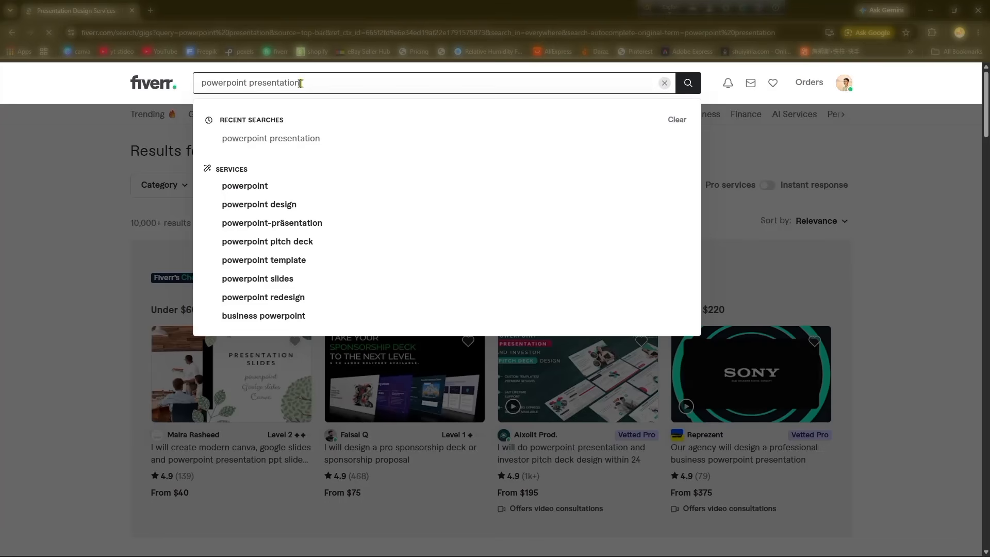
drag(307, 82, 197, 81)
right_click(218, 84)
click(249, 145)
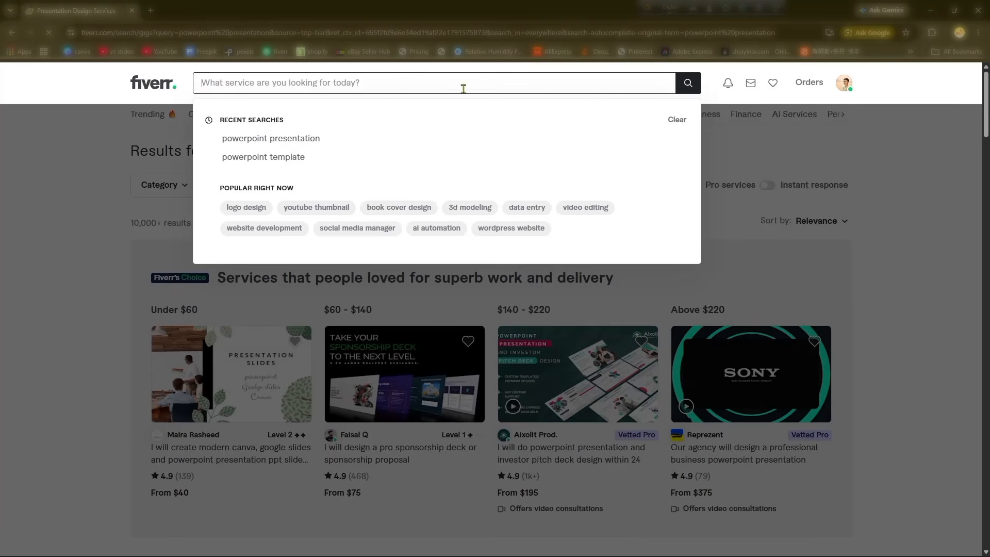
key(Down)
key(Return)
Browse the Fiverr powerpoint presentation gigs and examine their thumbnails, seller levels, ratings and starting prices
scroll(310, 141, down, 3)
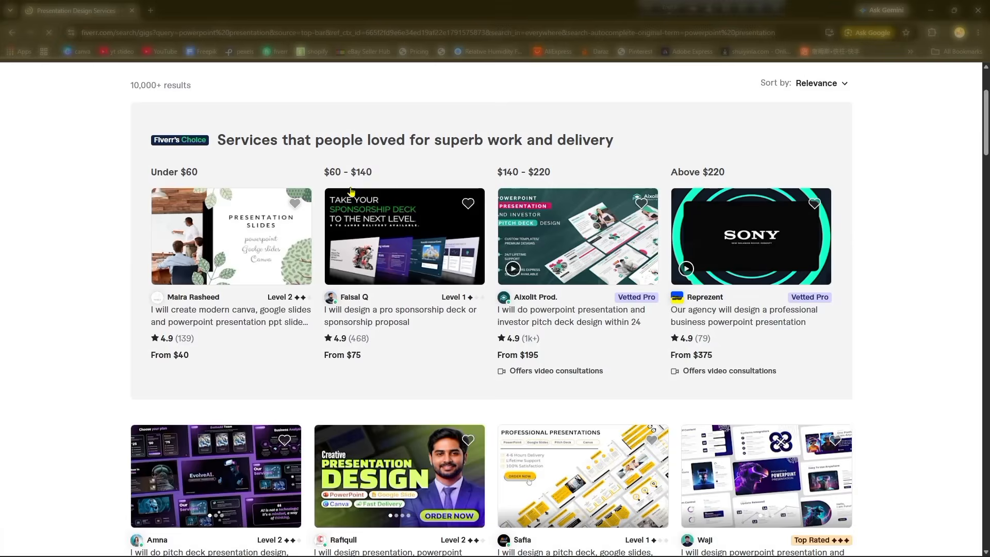
scroll(261, 132, down, 5)
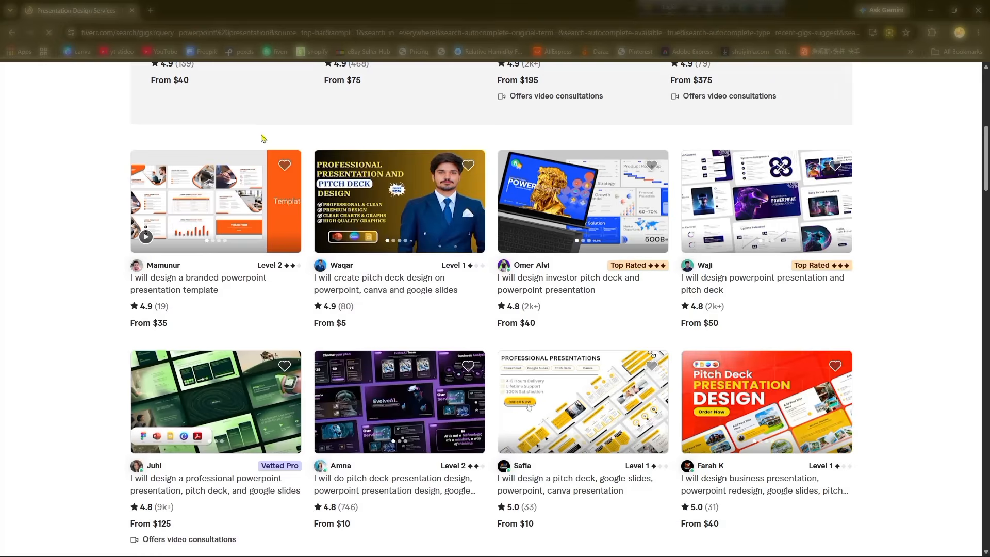
scroll(262, 138, down, 5)
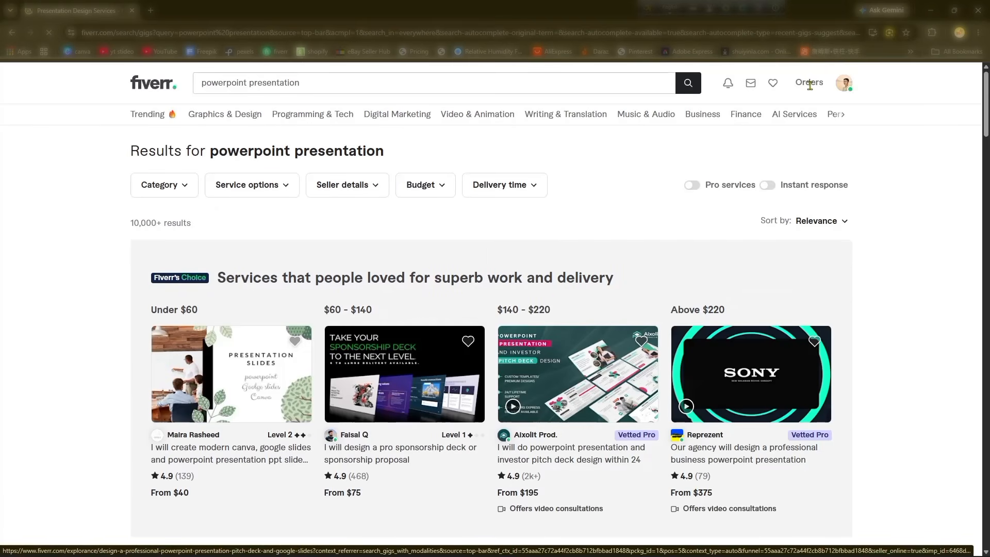
click(810, 85)
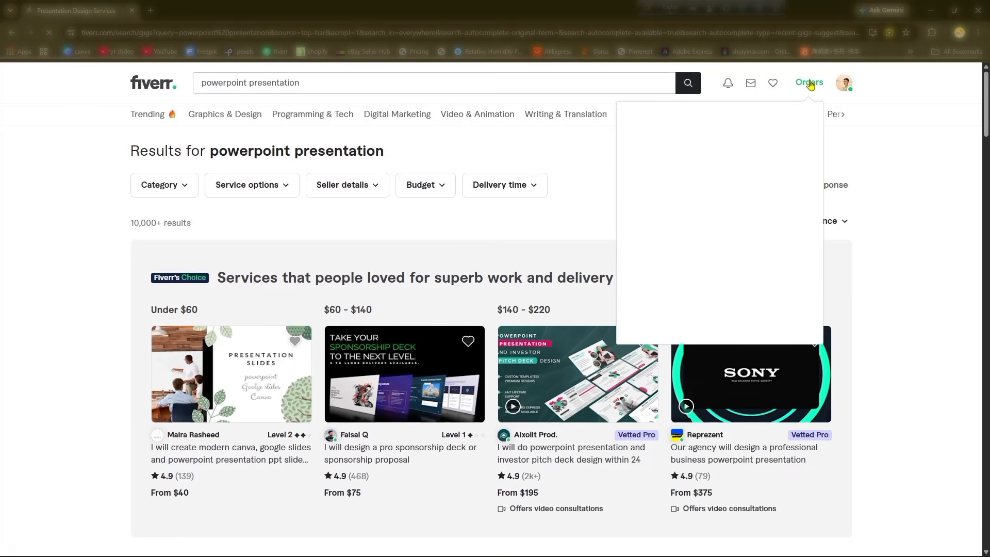
click(810, 85)
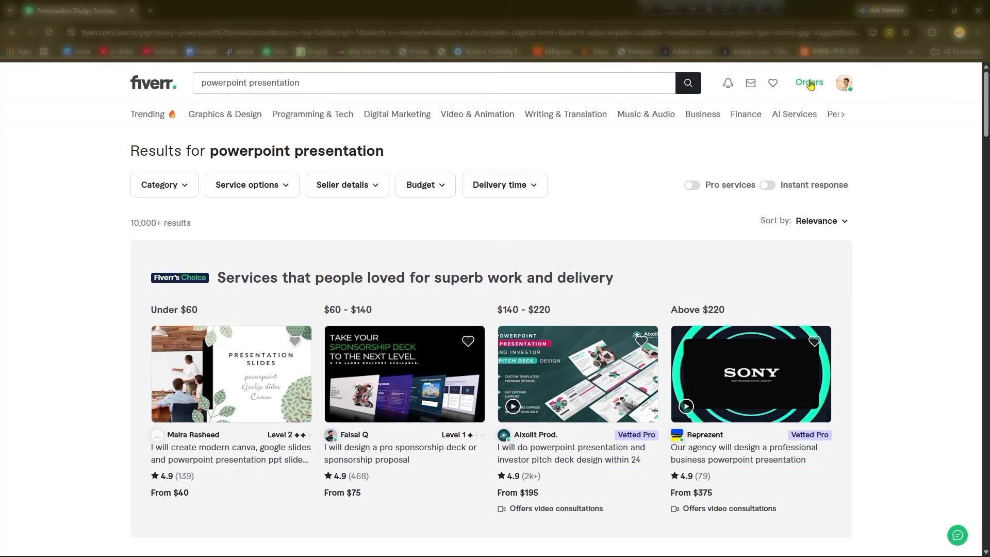
scroll(677, 149, down, 5)
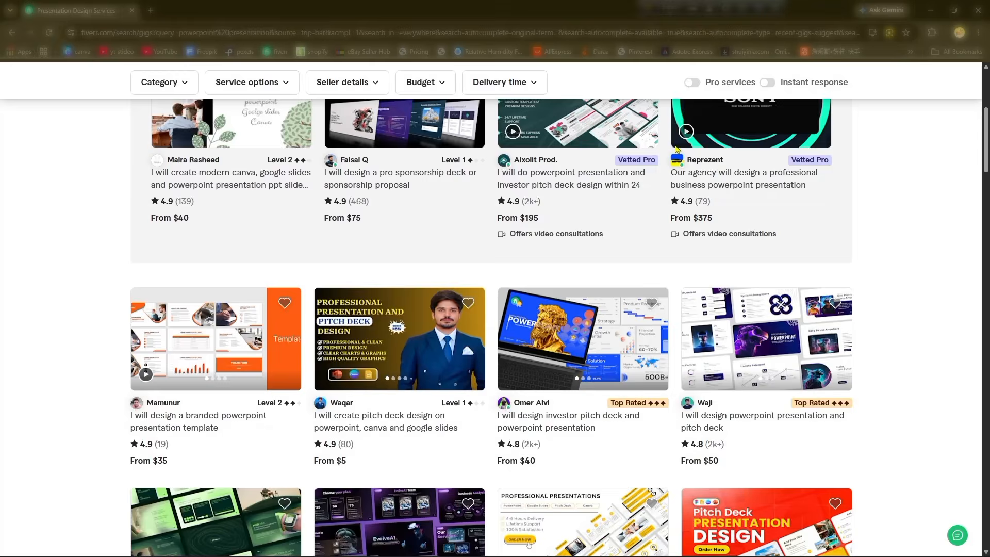
scroll(677, 149, up, 5)
scroll(696, 154, down, 5)
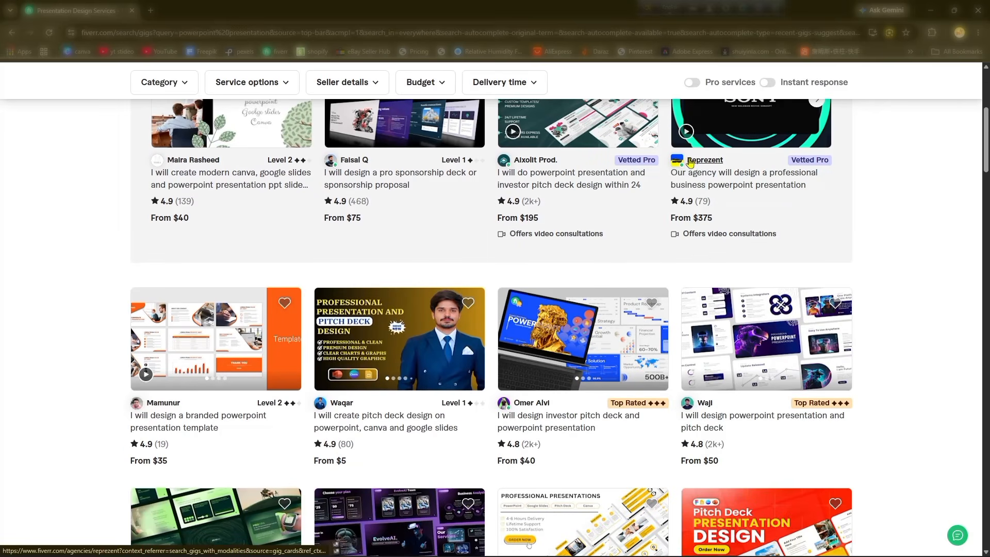
Scan further down the Fiverr powerpoint presentation results and compare the Fiverr's Choice gigs with the other sellers' designs and prices
scroll(576, 225, down, 17)
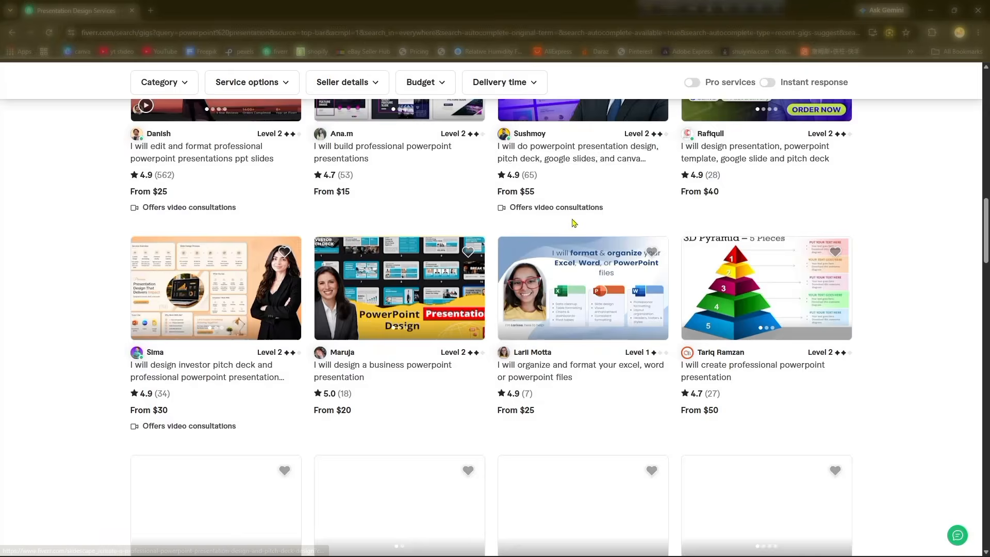
scroll(567, 219, down, 4)
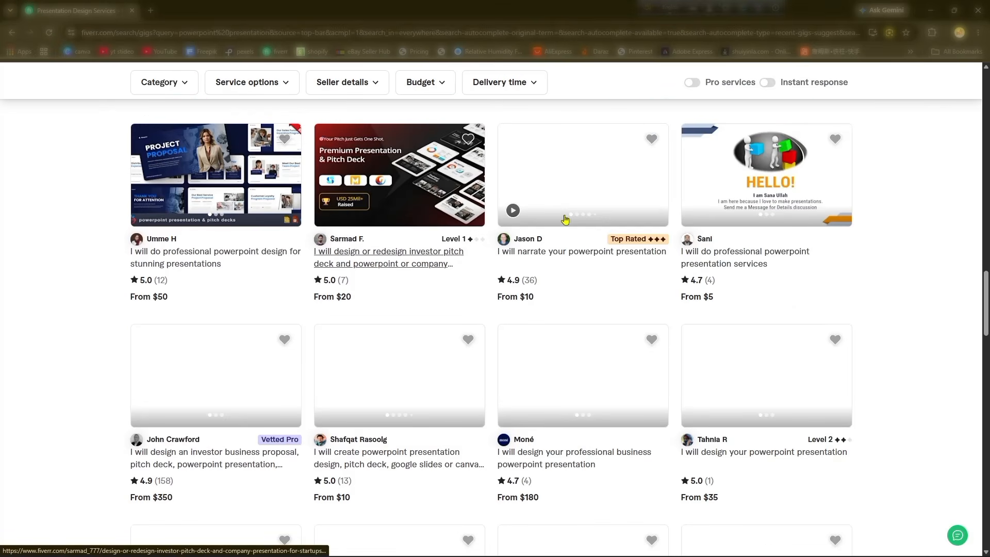
scroll(505, 207, up, 7)
scroll(441, 192, up, 19)
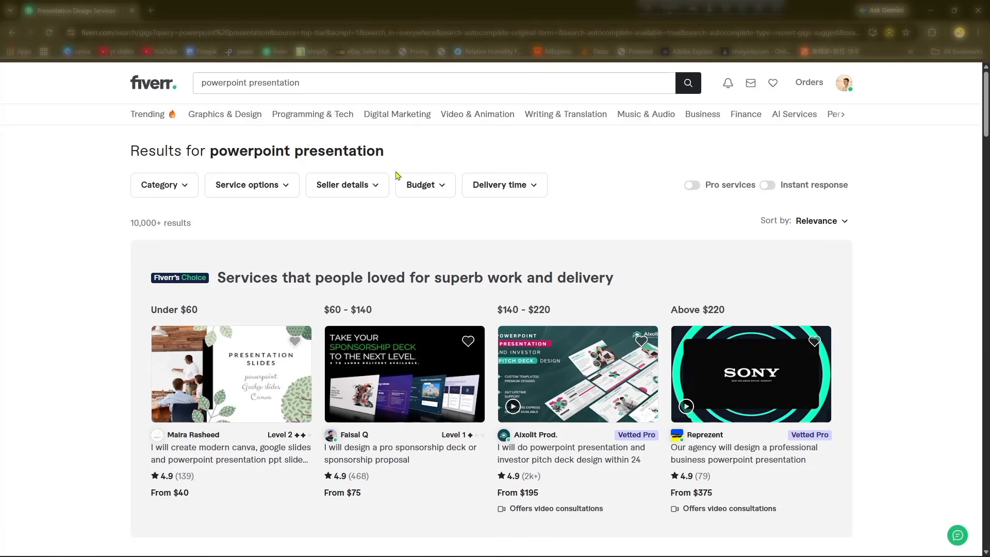
scroll(492, 174, down, 8)
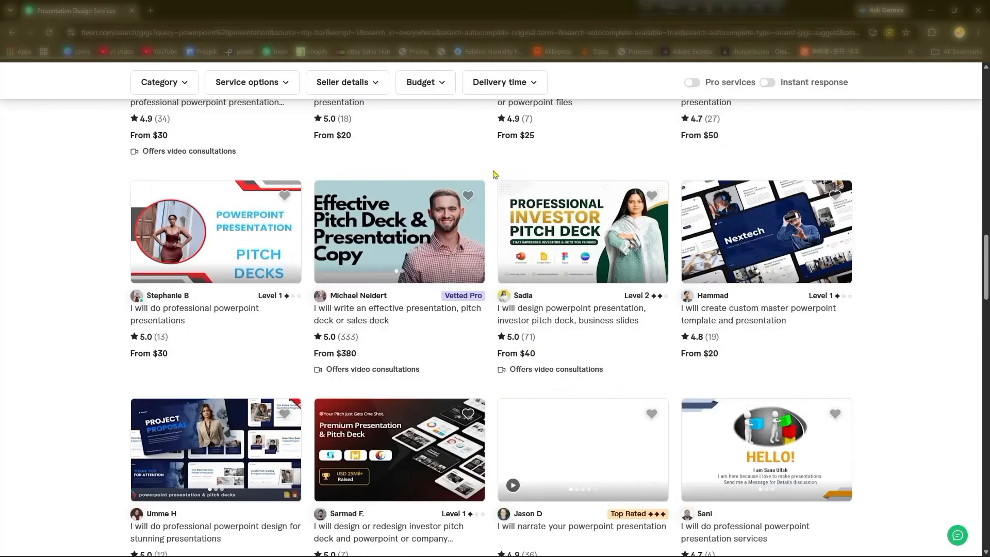
scroll(566, 266, down, 5)
scroll(566, 266, down, 15)
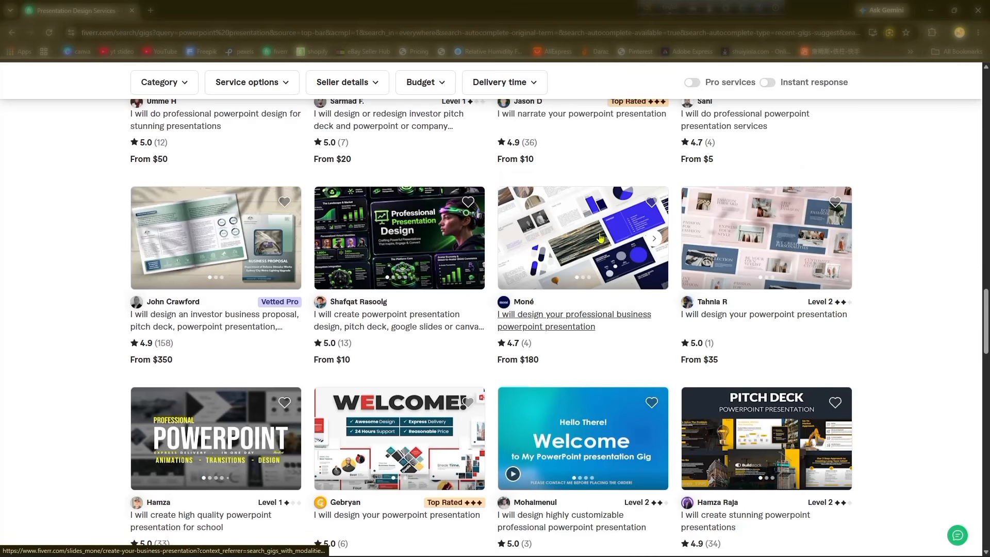
scroll(273, 226, up, 3)
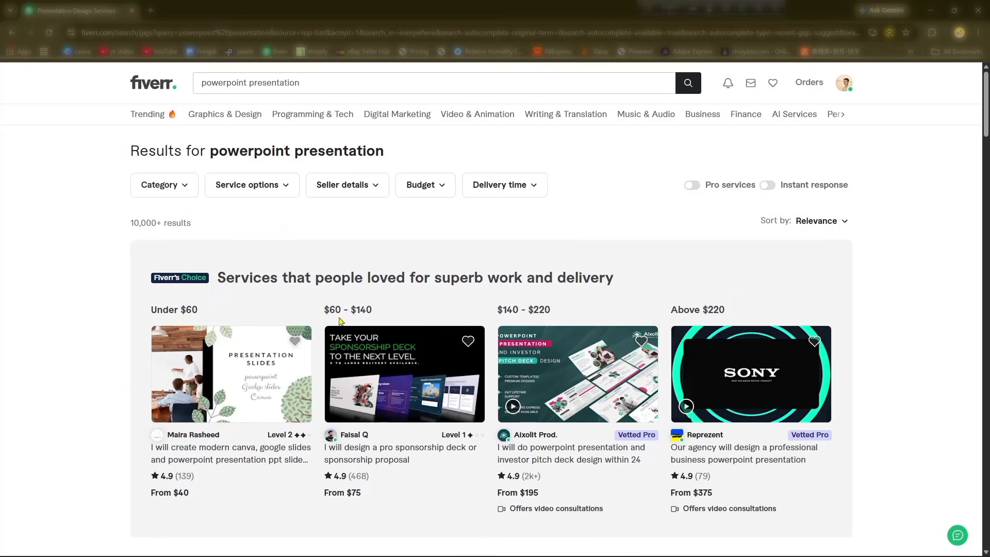
scroll(340, 320, down, 5)
scroll(322, 315, up, 5)
scroll(411, 292, down, 5)
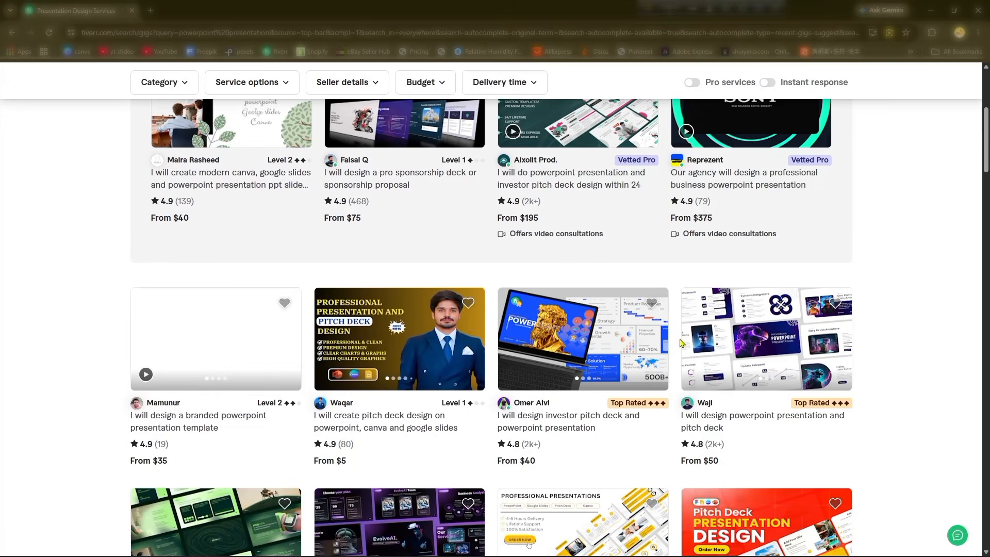
scroll(585, 261, up, 5)
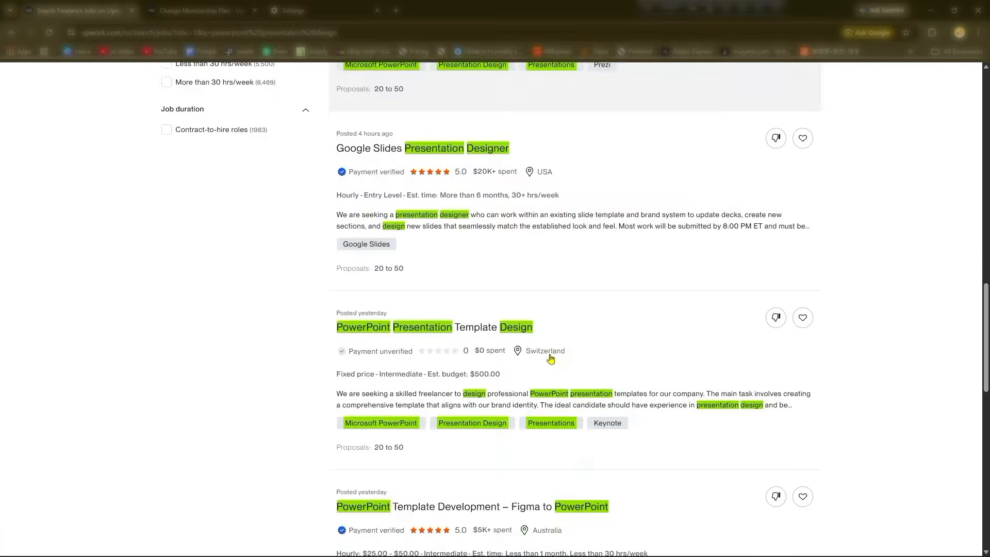
Switch to the Upwork job search for powerpoint presentation design, show 50 jobs per page and look through the listings
scroll(550, 358, down, 10)
click(445, 346)
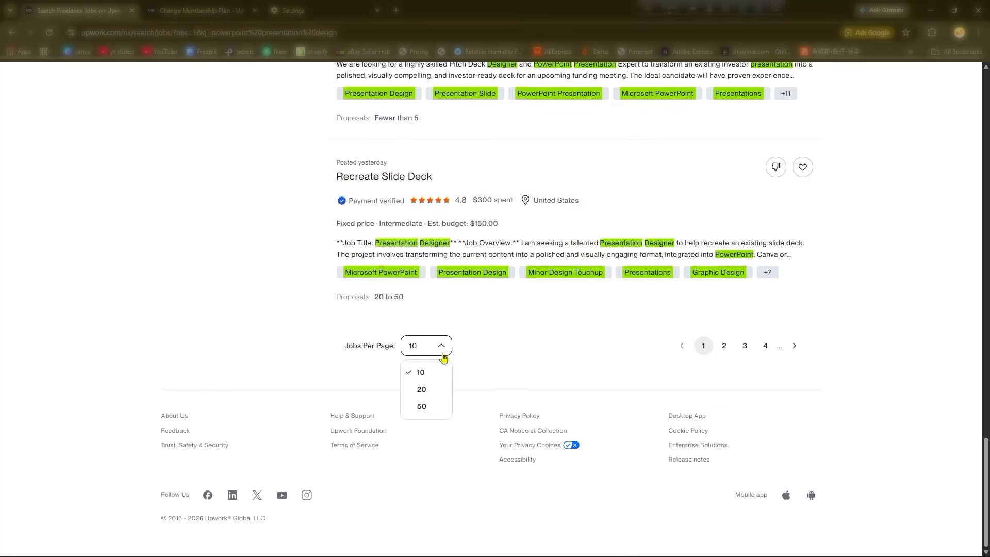
click(425, 404)
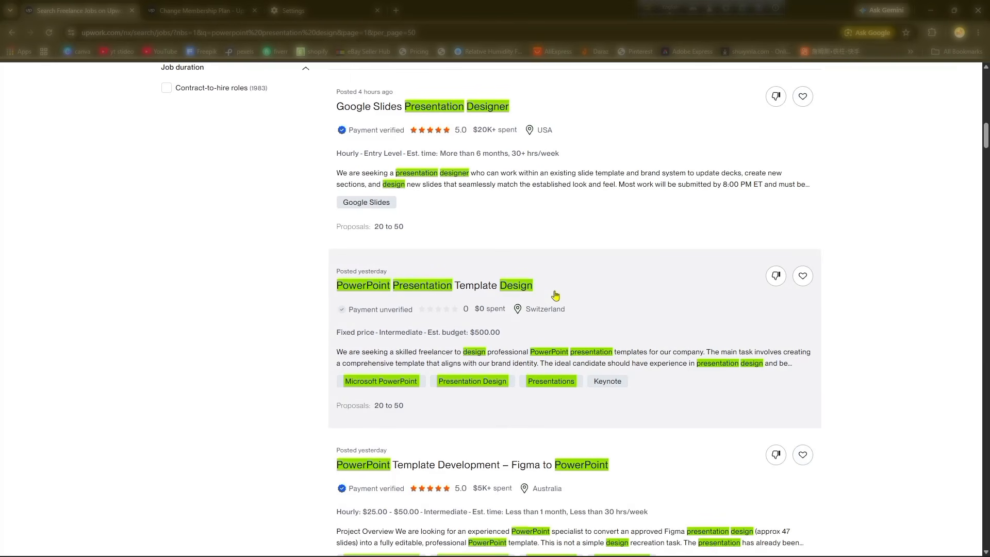
scroll(554, 297, down, 15)
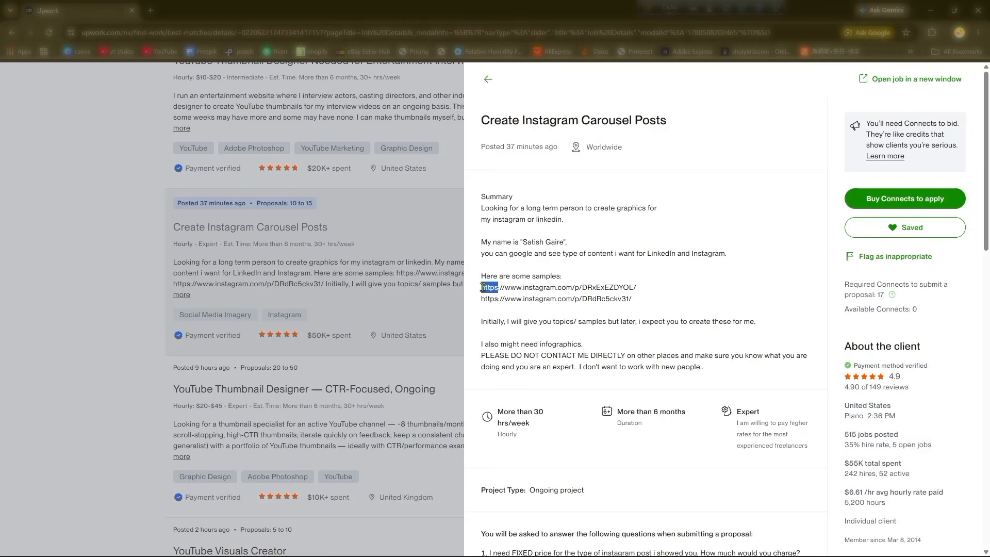
Select the first Instagram sample link in the description of Upwork's Create Instagram Carousel Posts job
drag(636, 287, 494, 288)
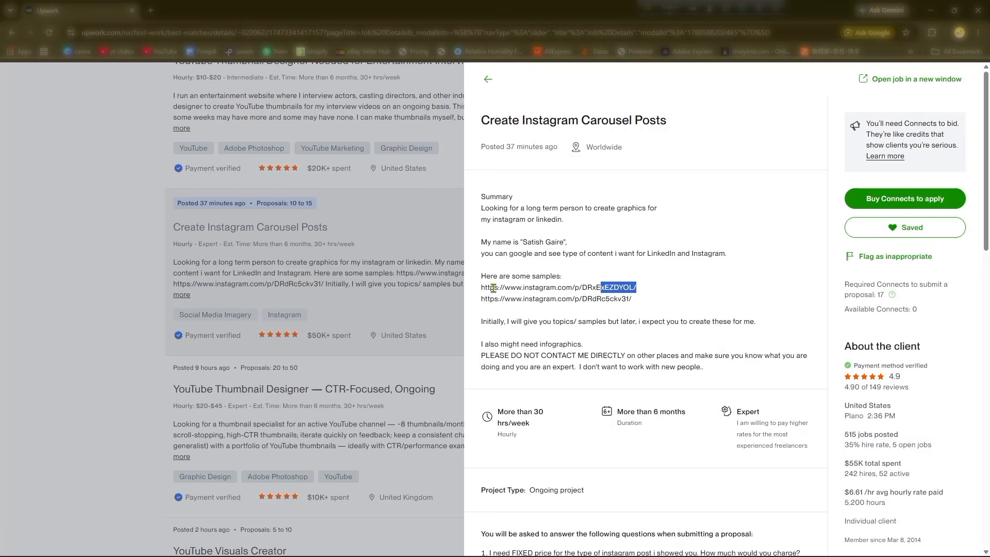